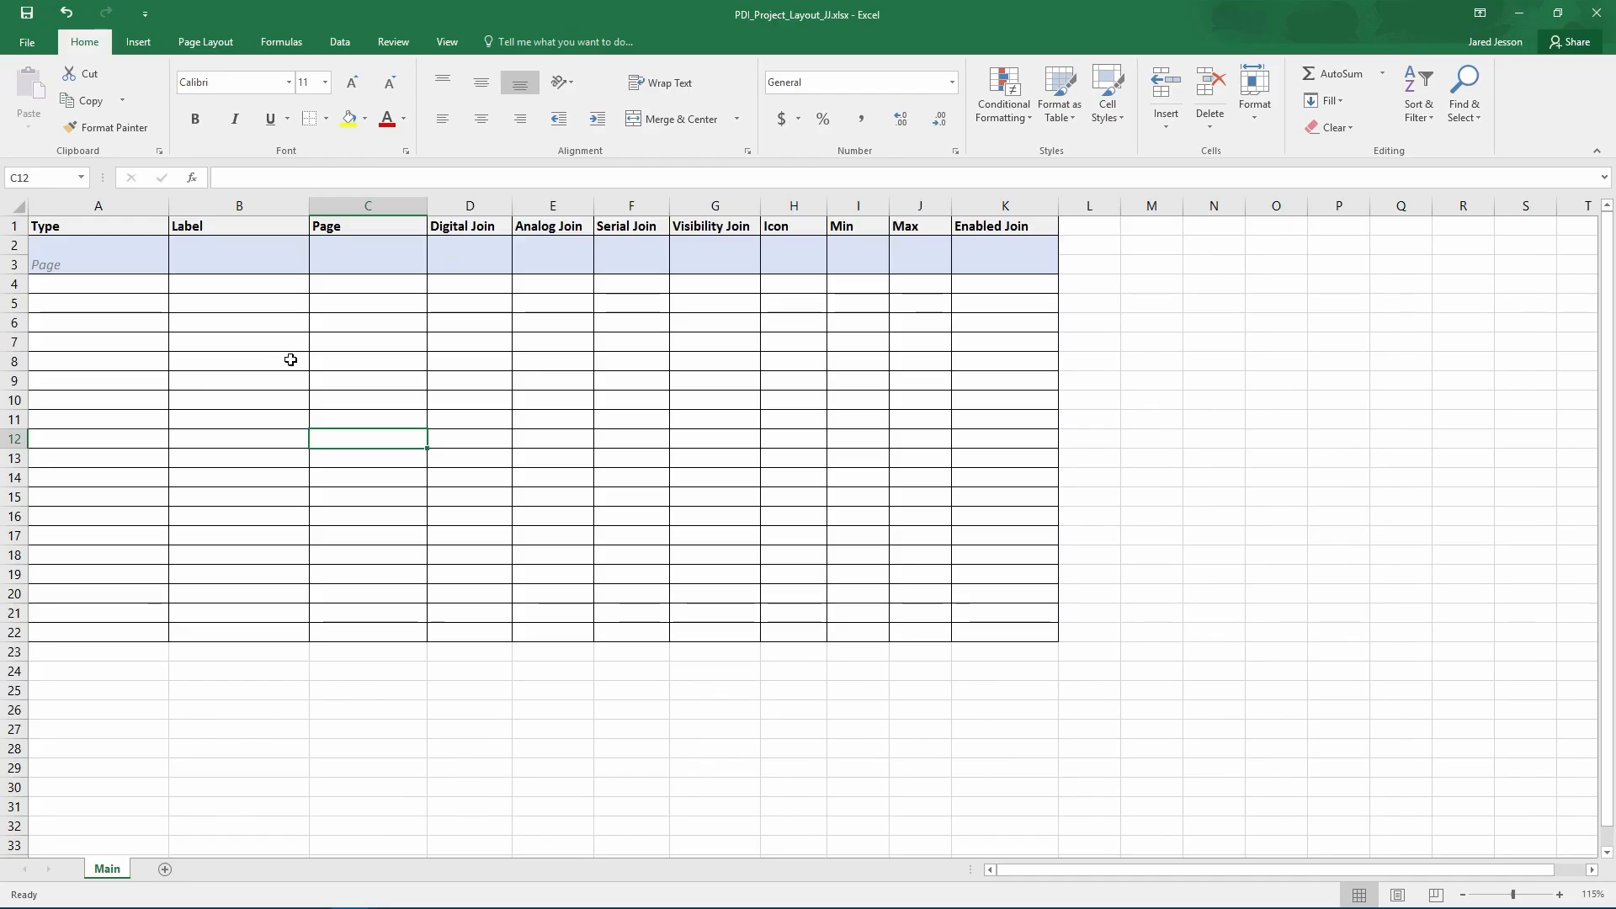
Insert a blank row at row 5 of the layout table
left_click(16, 312)
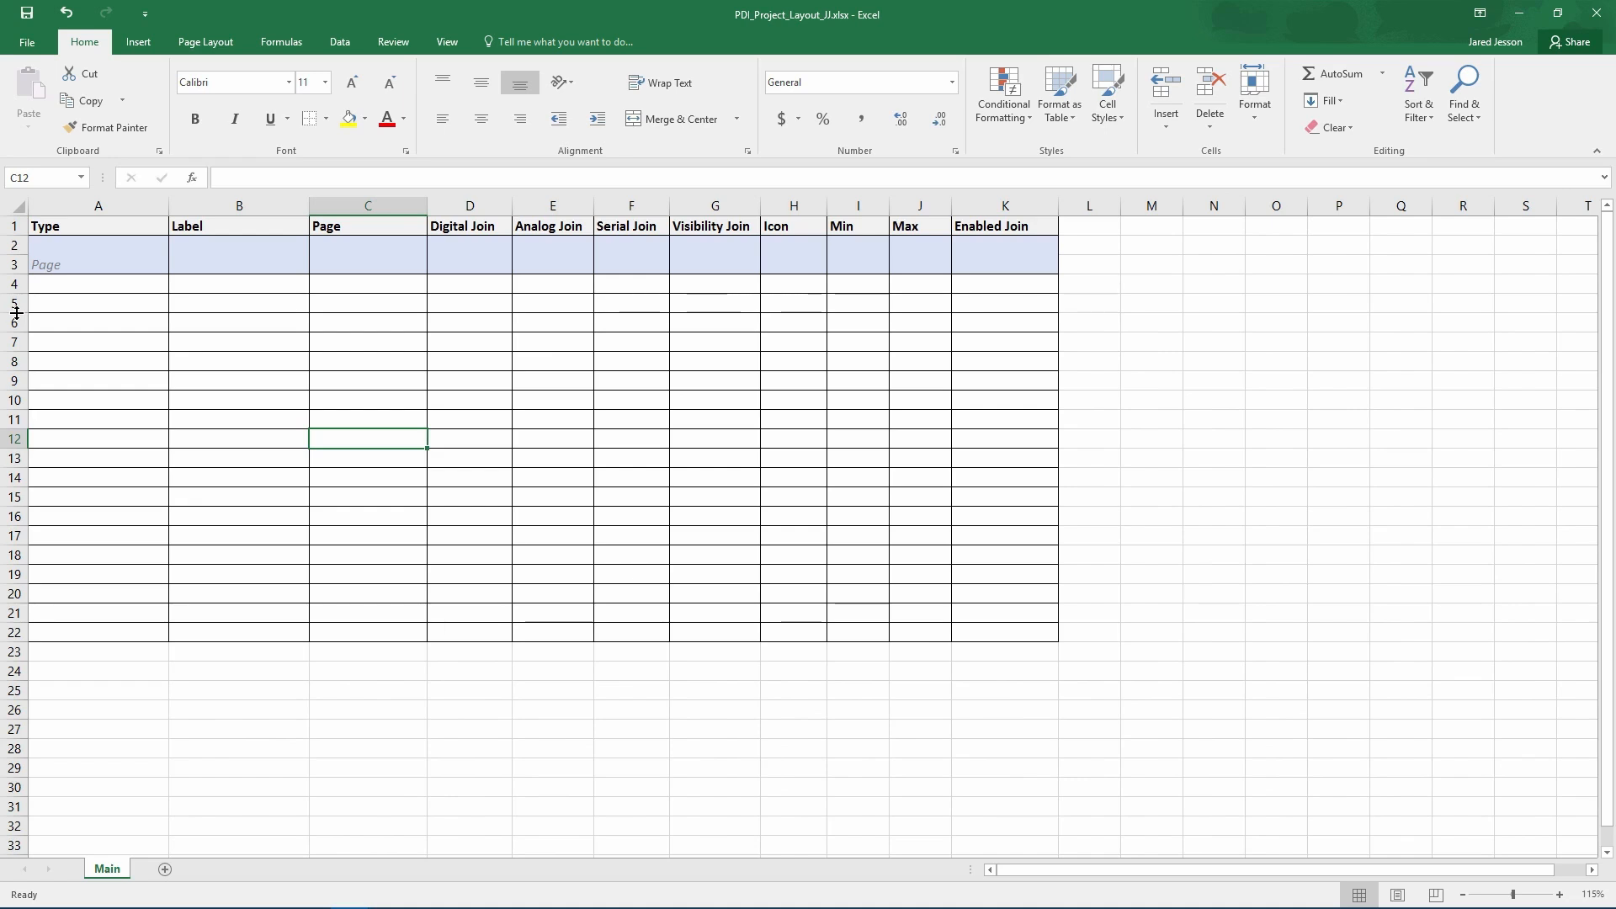
right_click(15, 307)
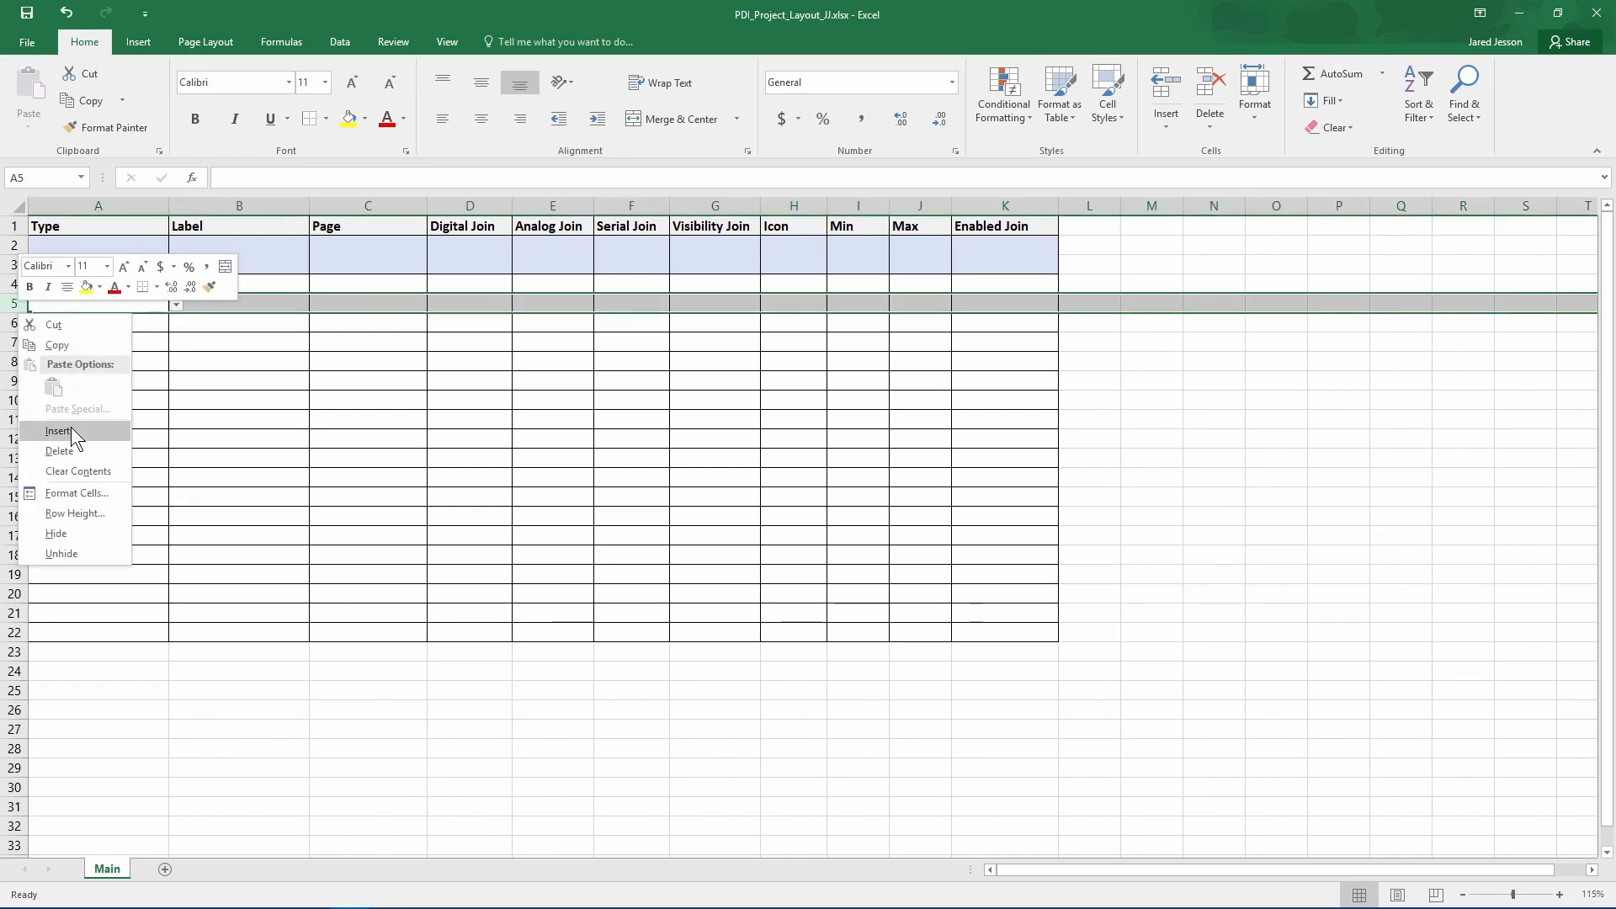
left_click(70, 429)
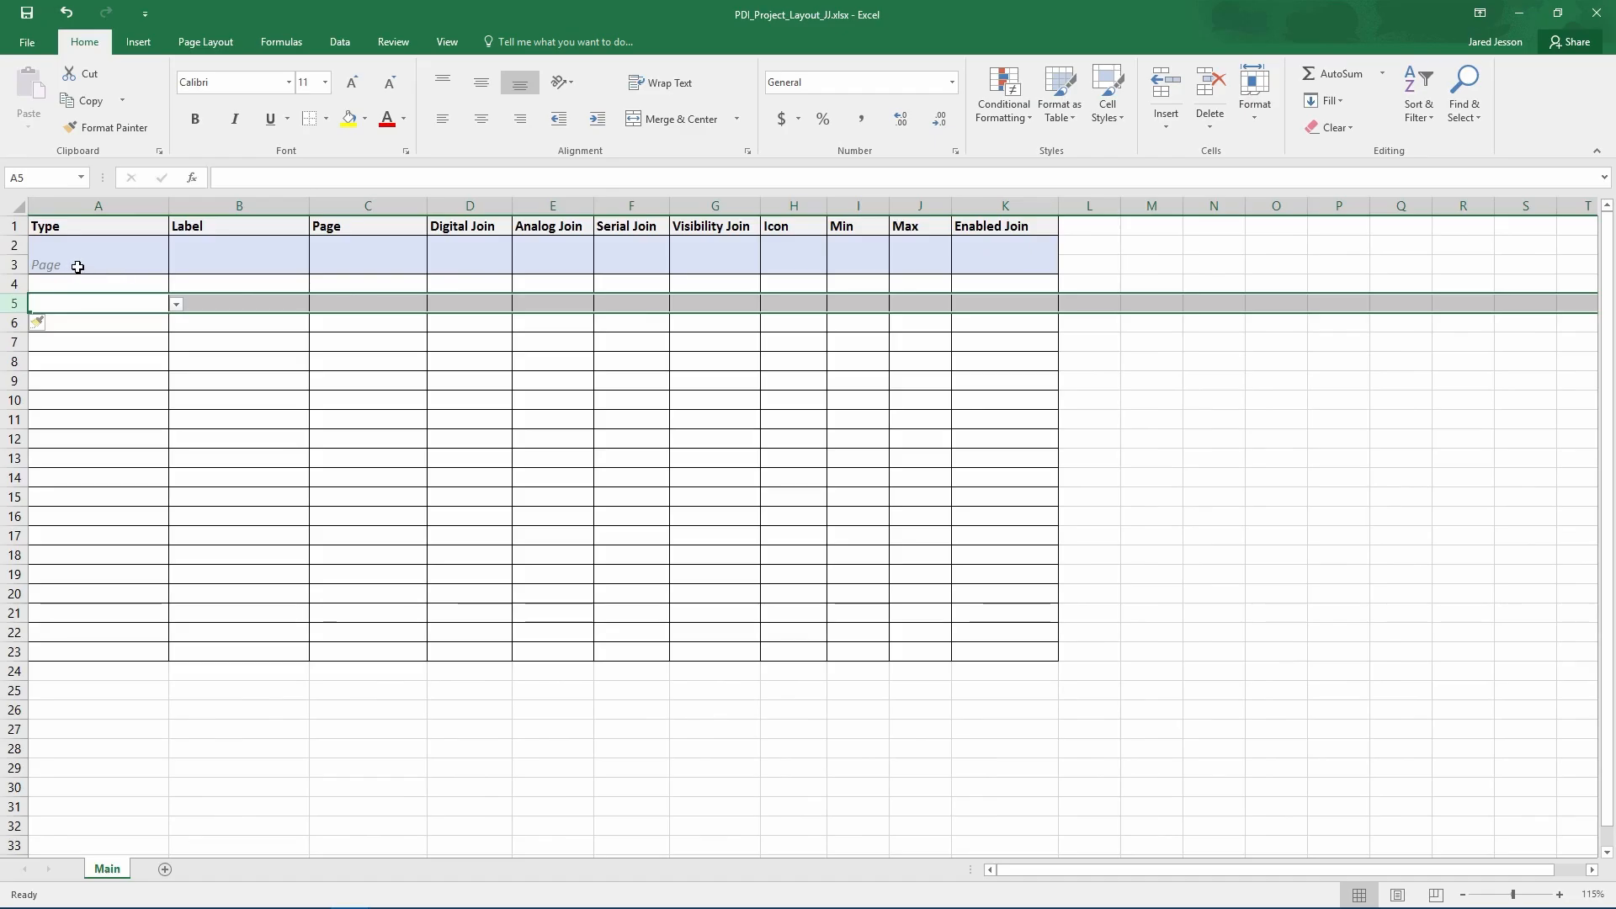
Enter MPR-102 as the label of the Page row in cell B3
left_click(197, 266)
type("MPR-102")
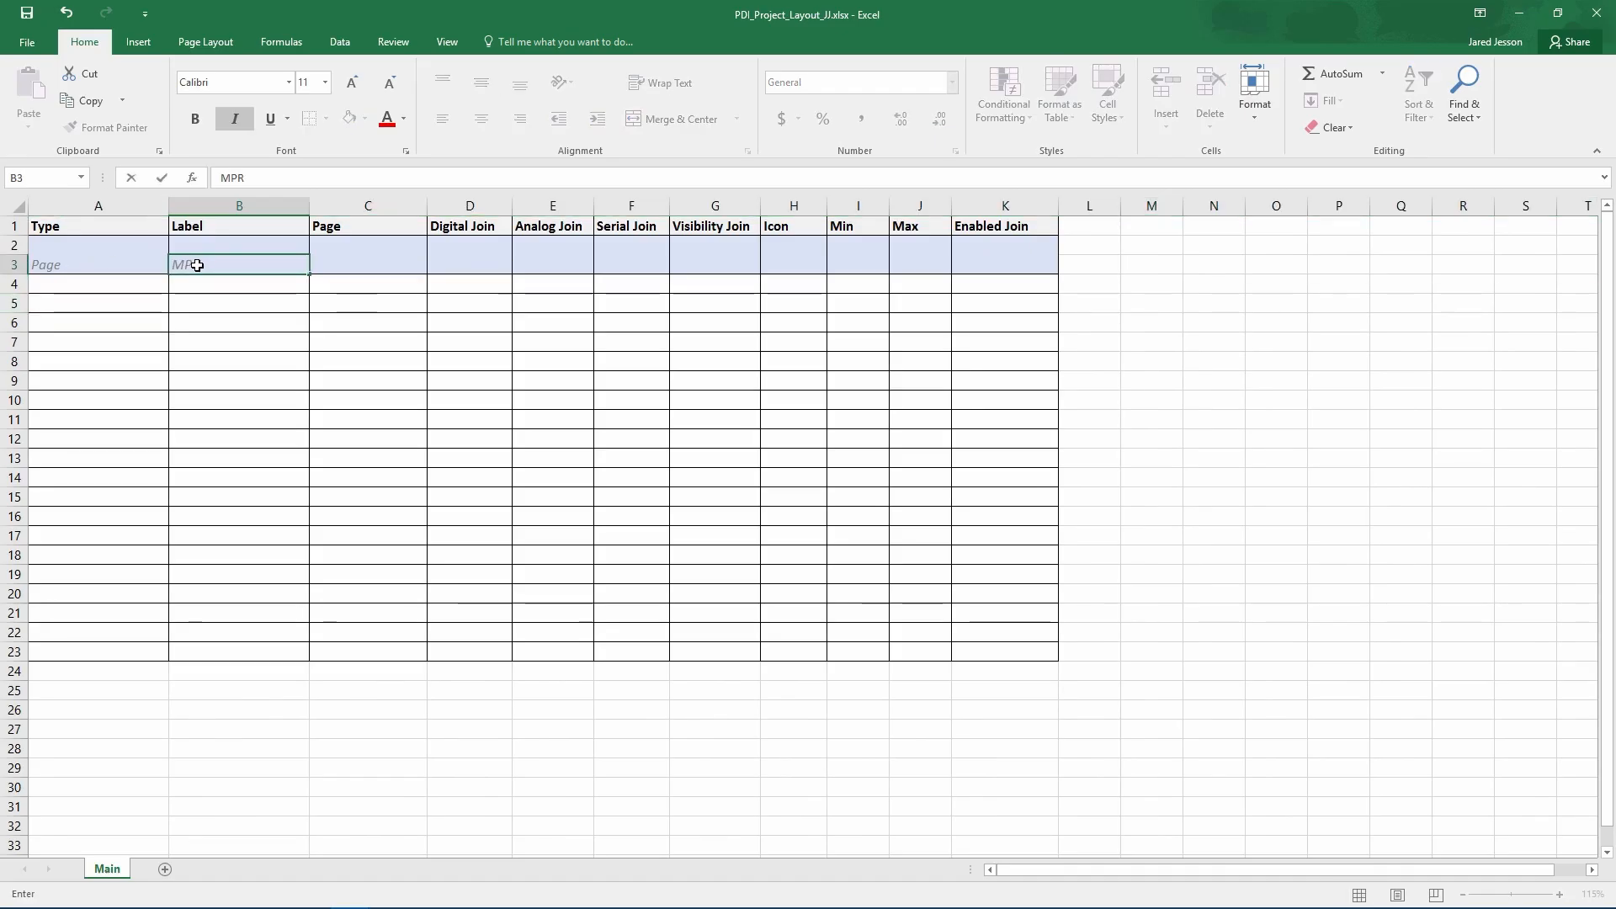
left_click(243, 407)
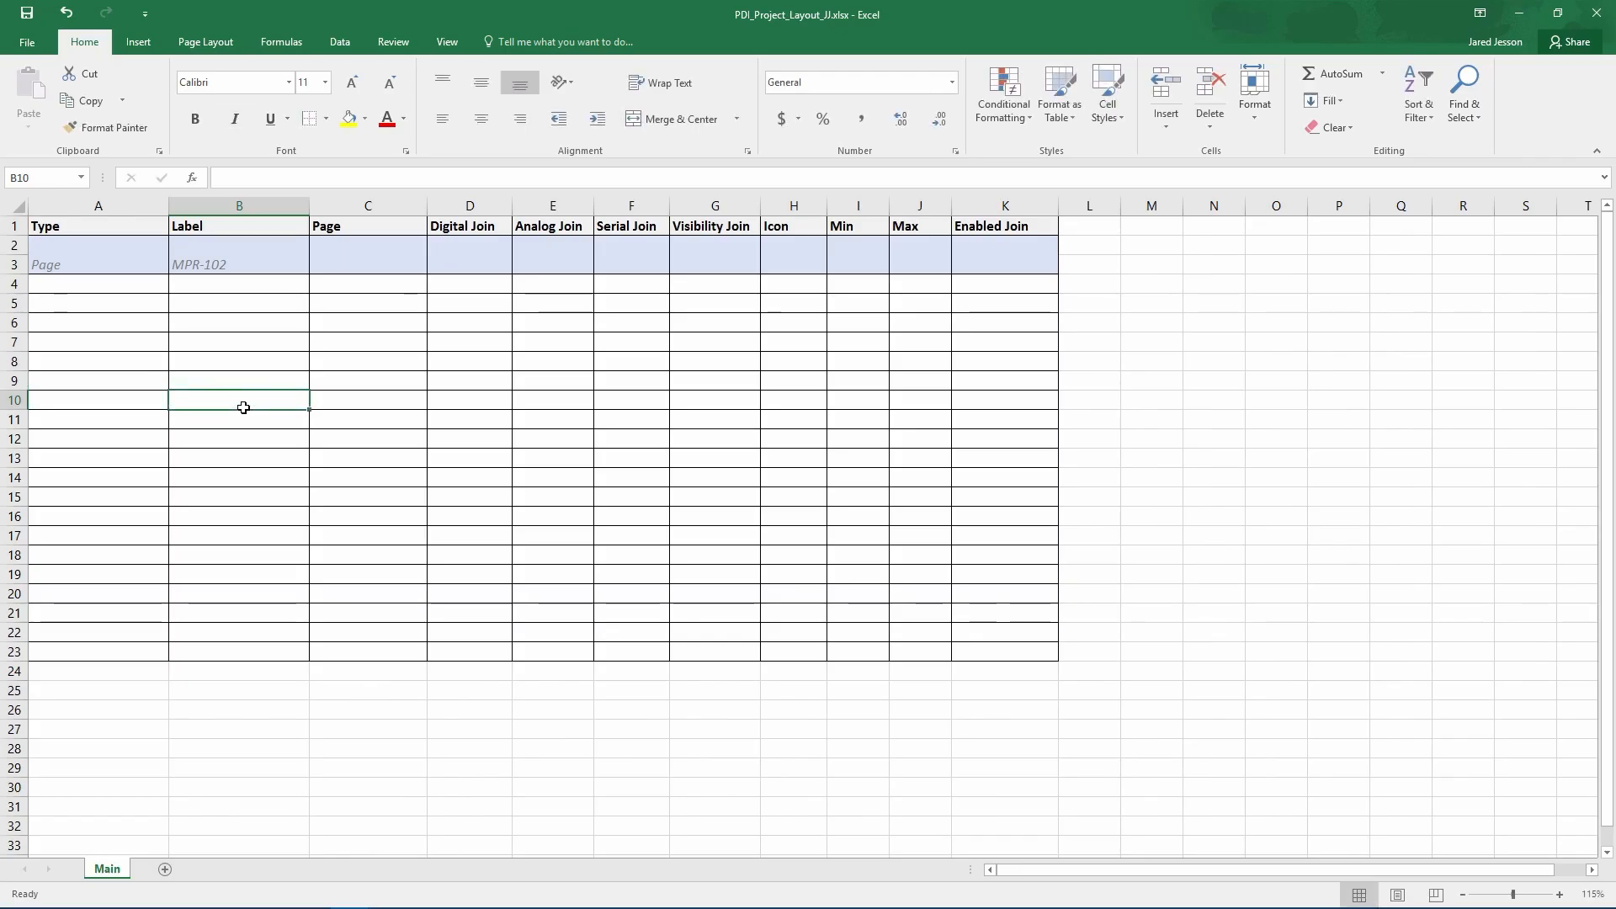
Rename the Main worksheet as MPR-102
right_click(108, 870)
left_click(172, 717)
type("MPR-102")
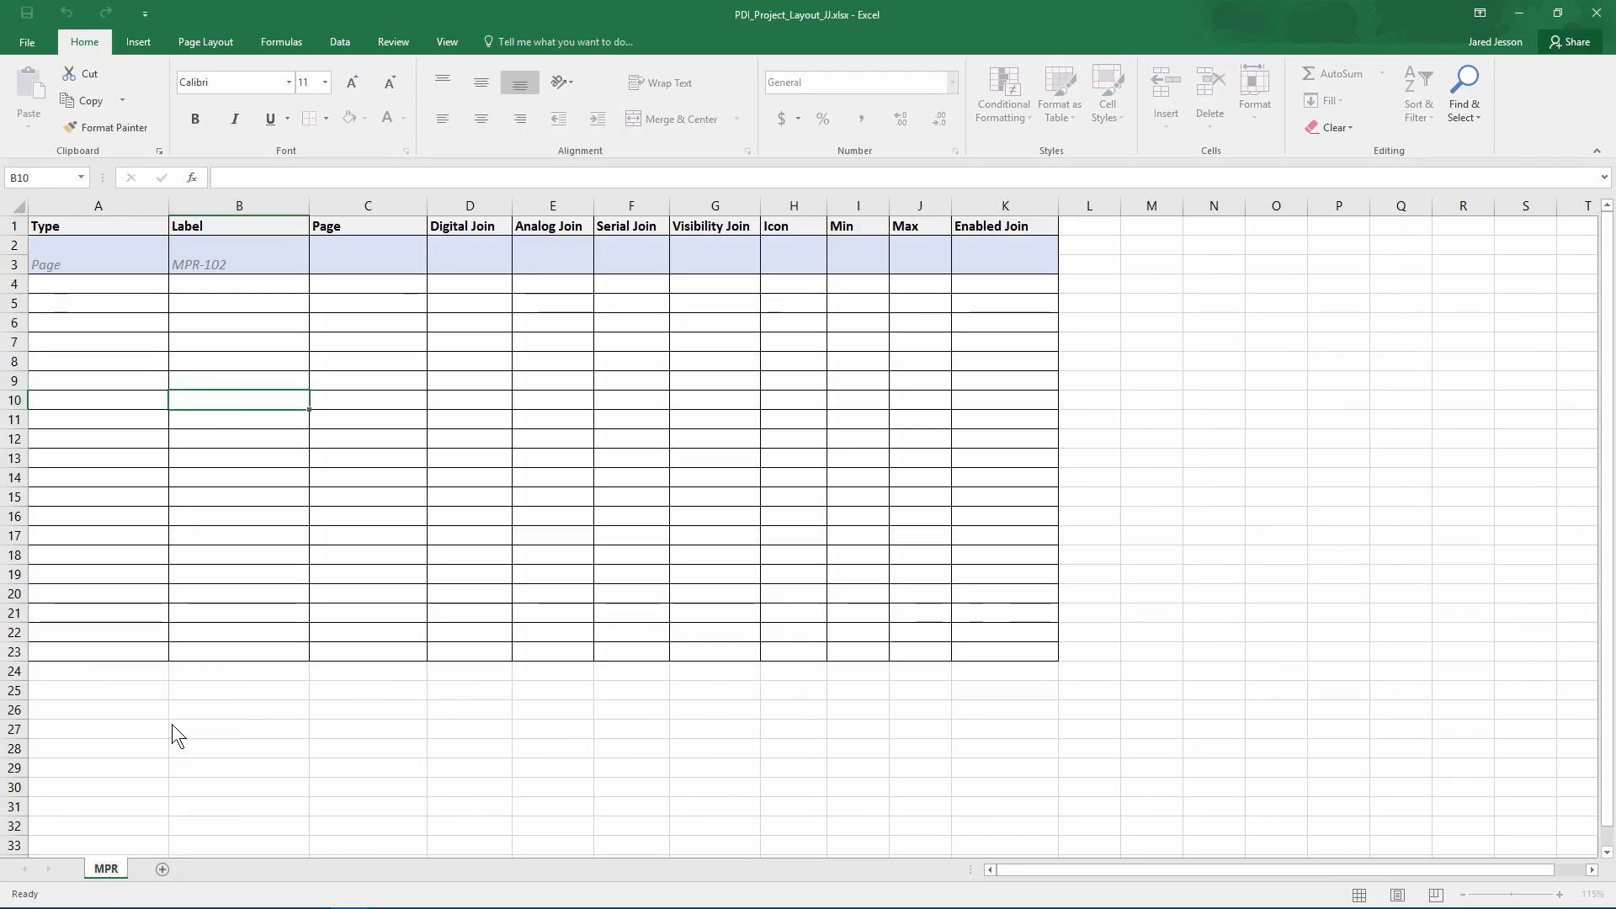
key("Return")
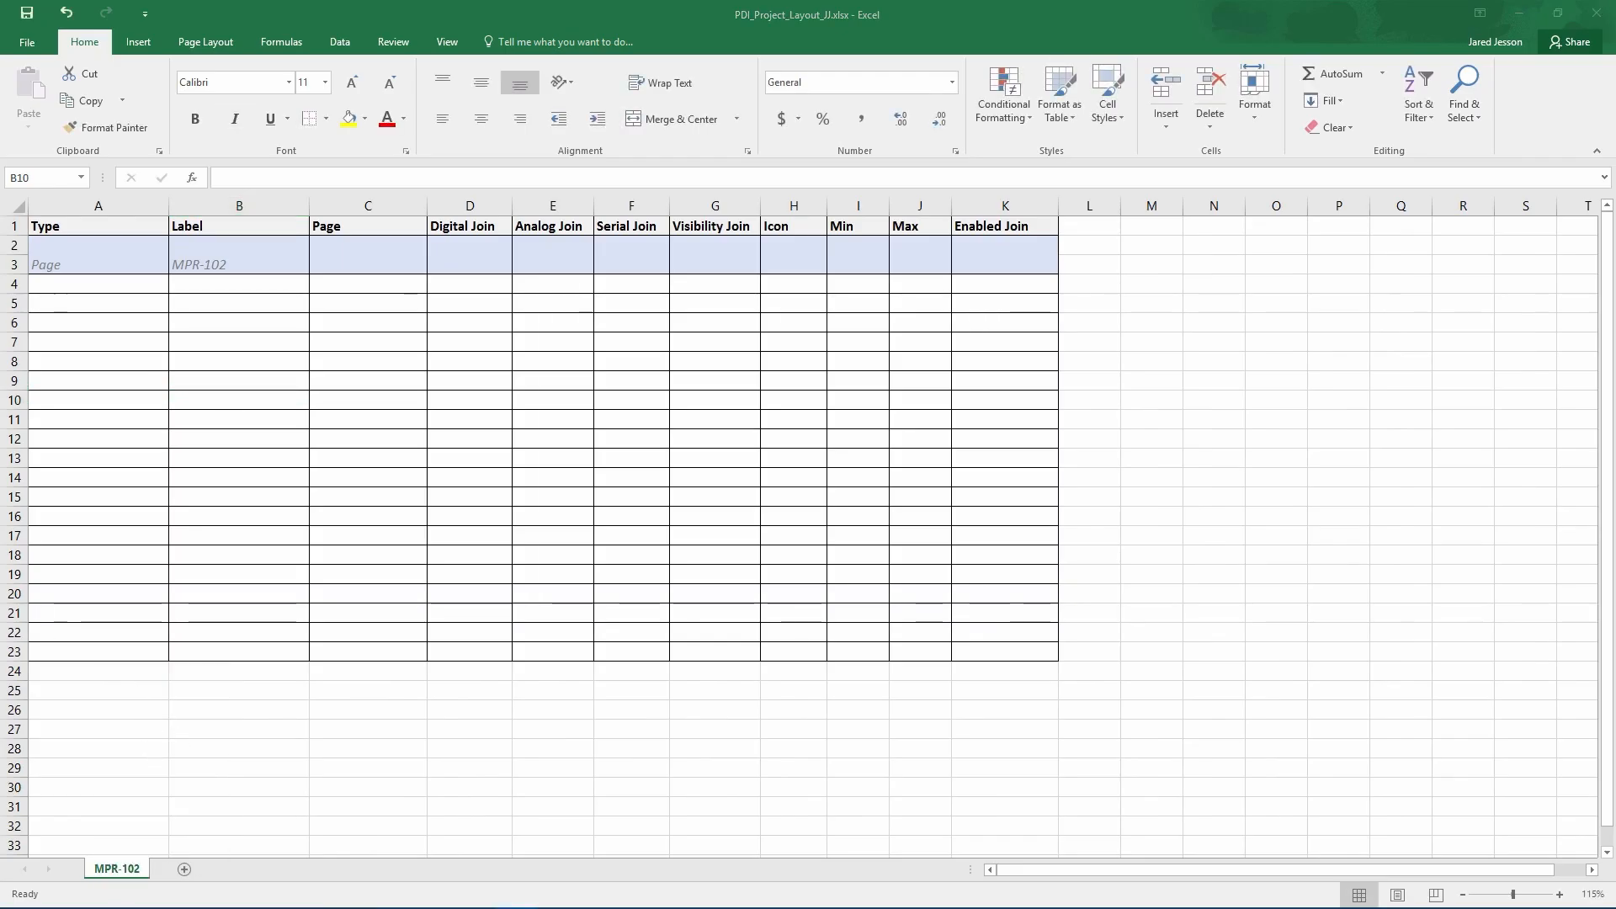
Enter Main in the Page column for the MPR-102 page row, cell C3
left_click(371, 268)
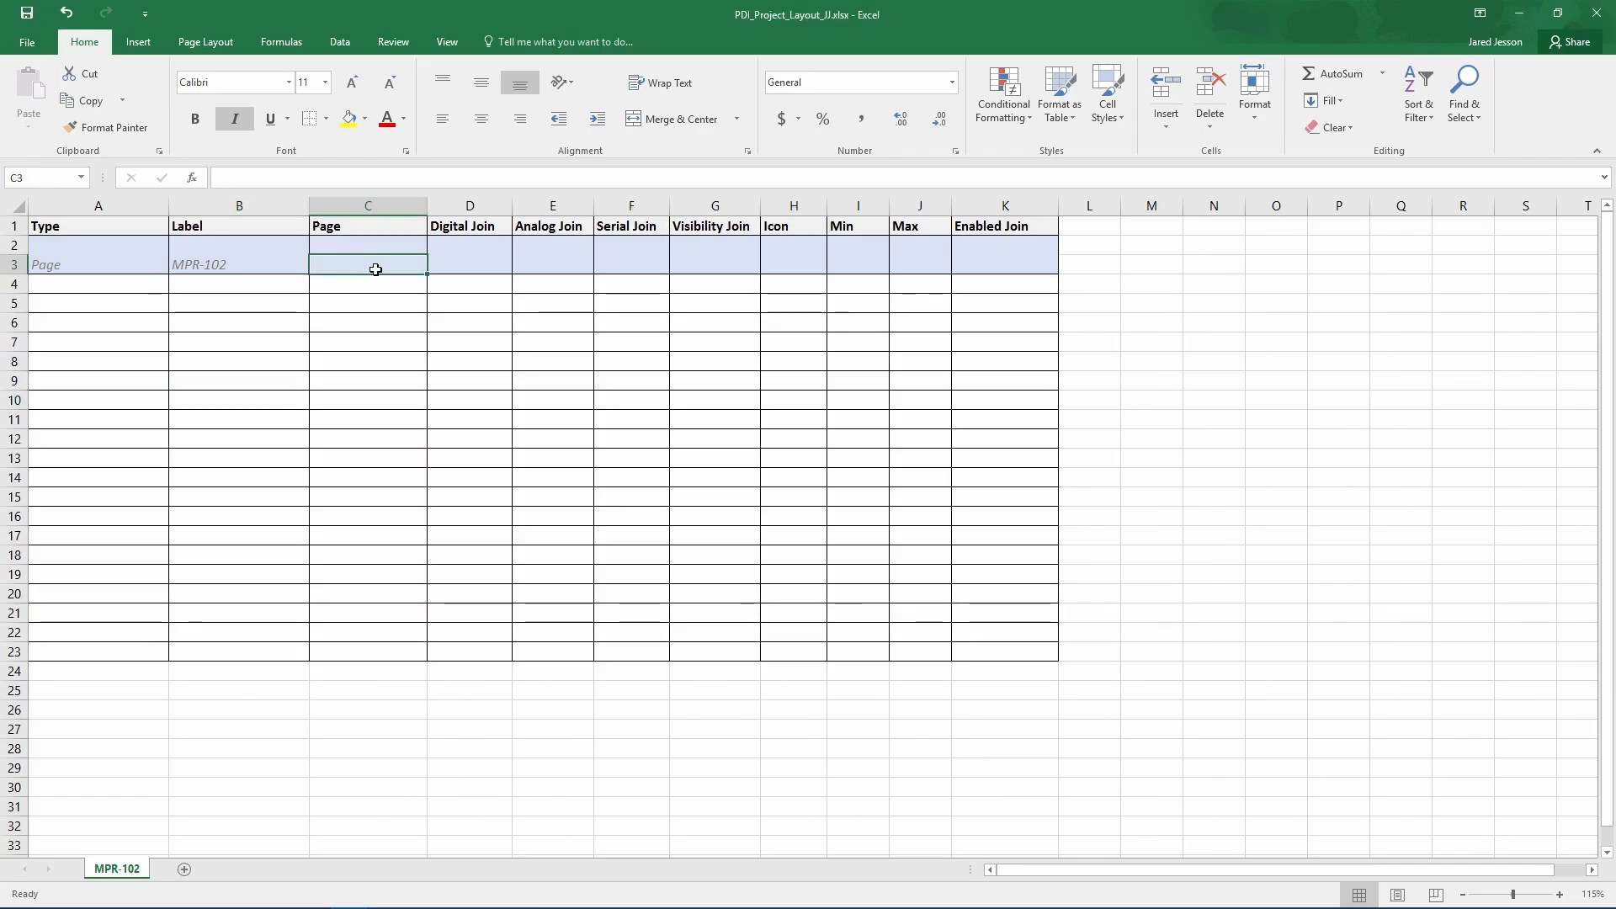
type("Main")
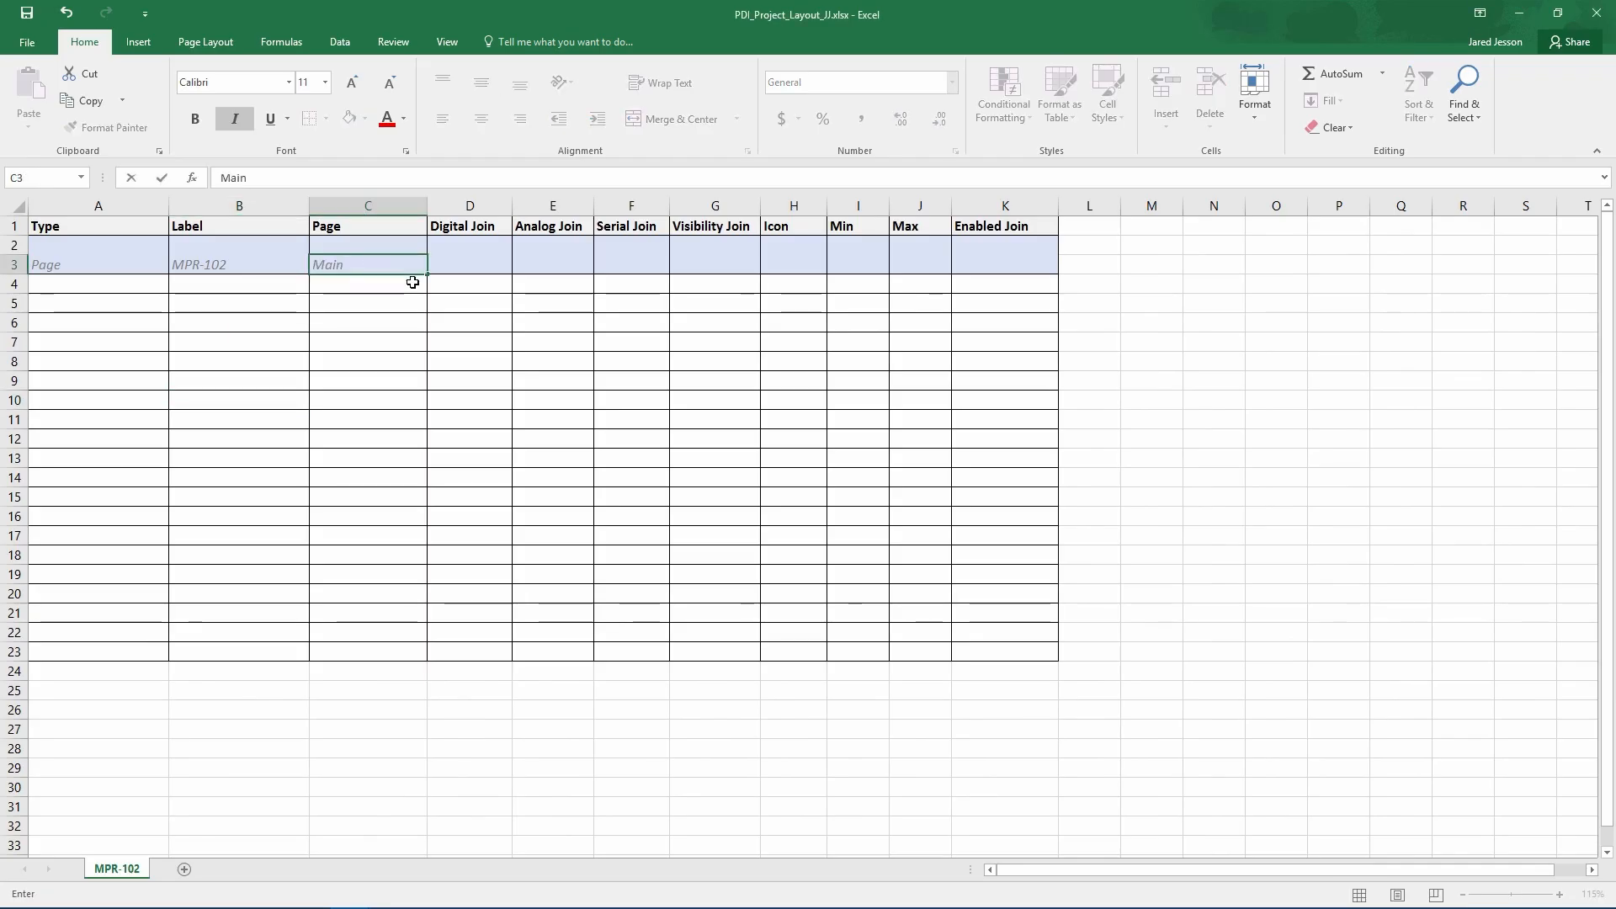
left_click(454, 265)
key("ctrl")
key("ctrl")
key("ctrl")
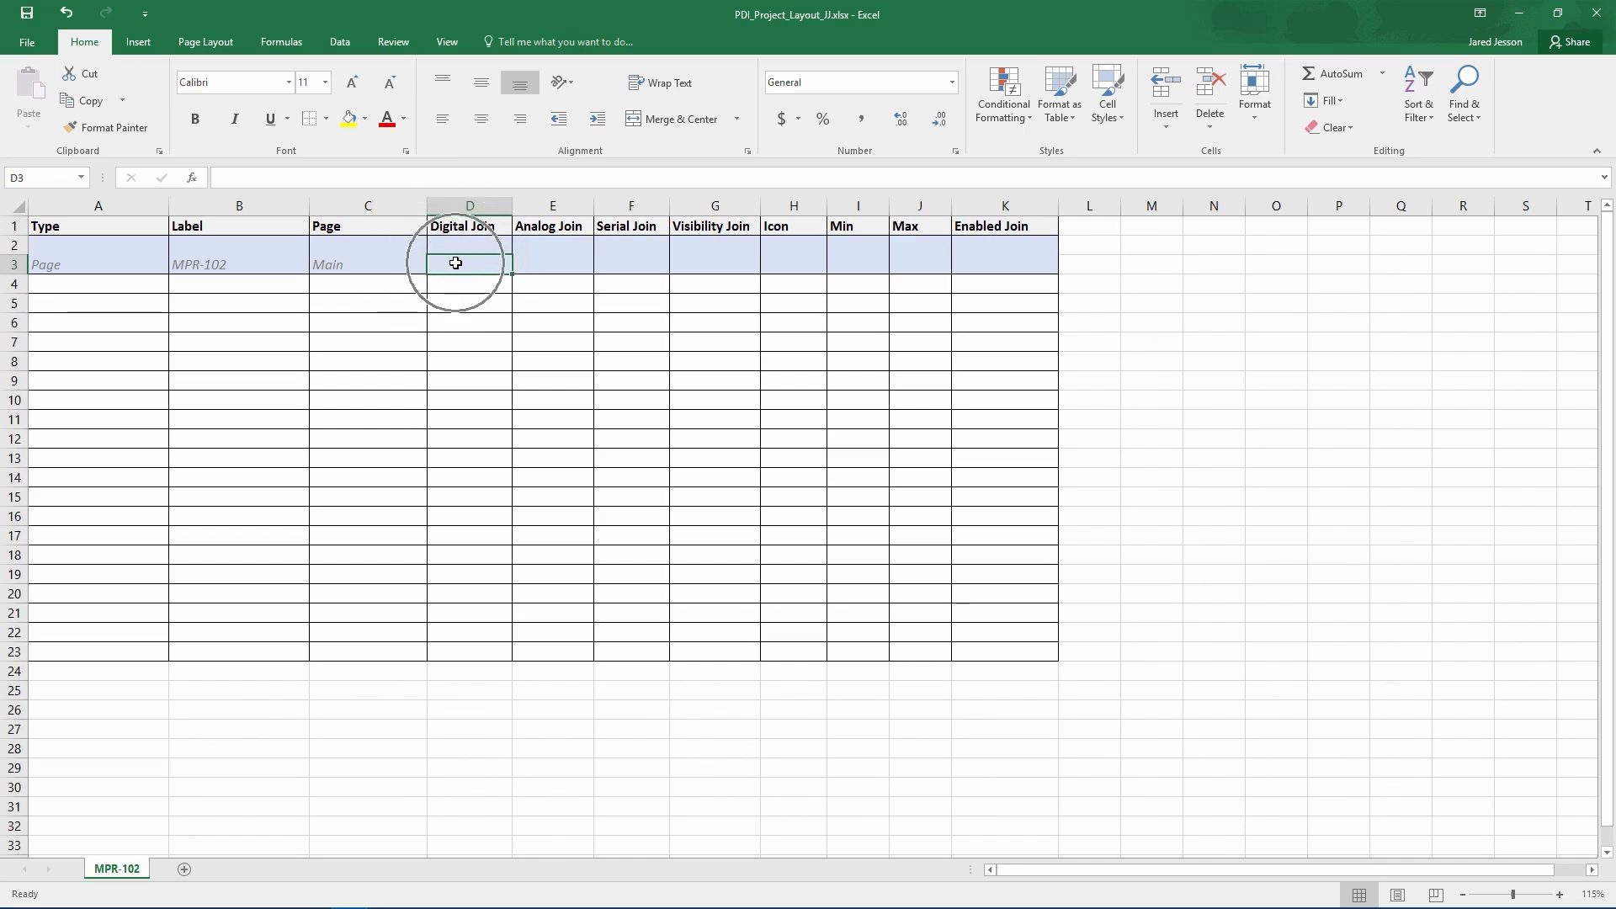
key("ctrl")
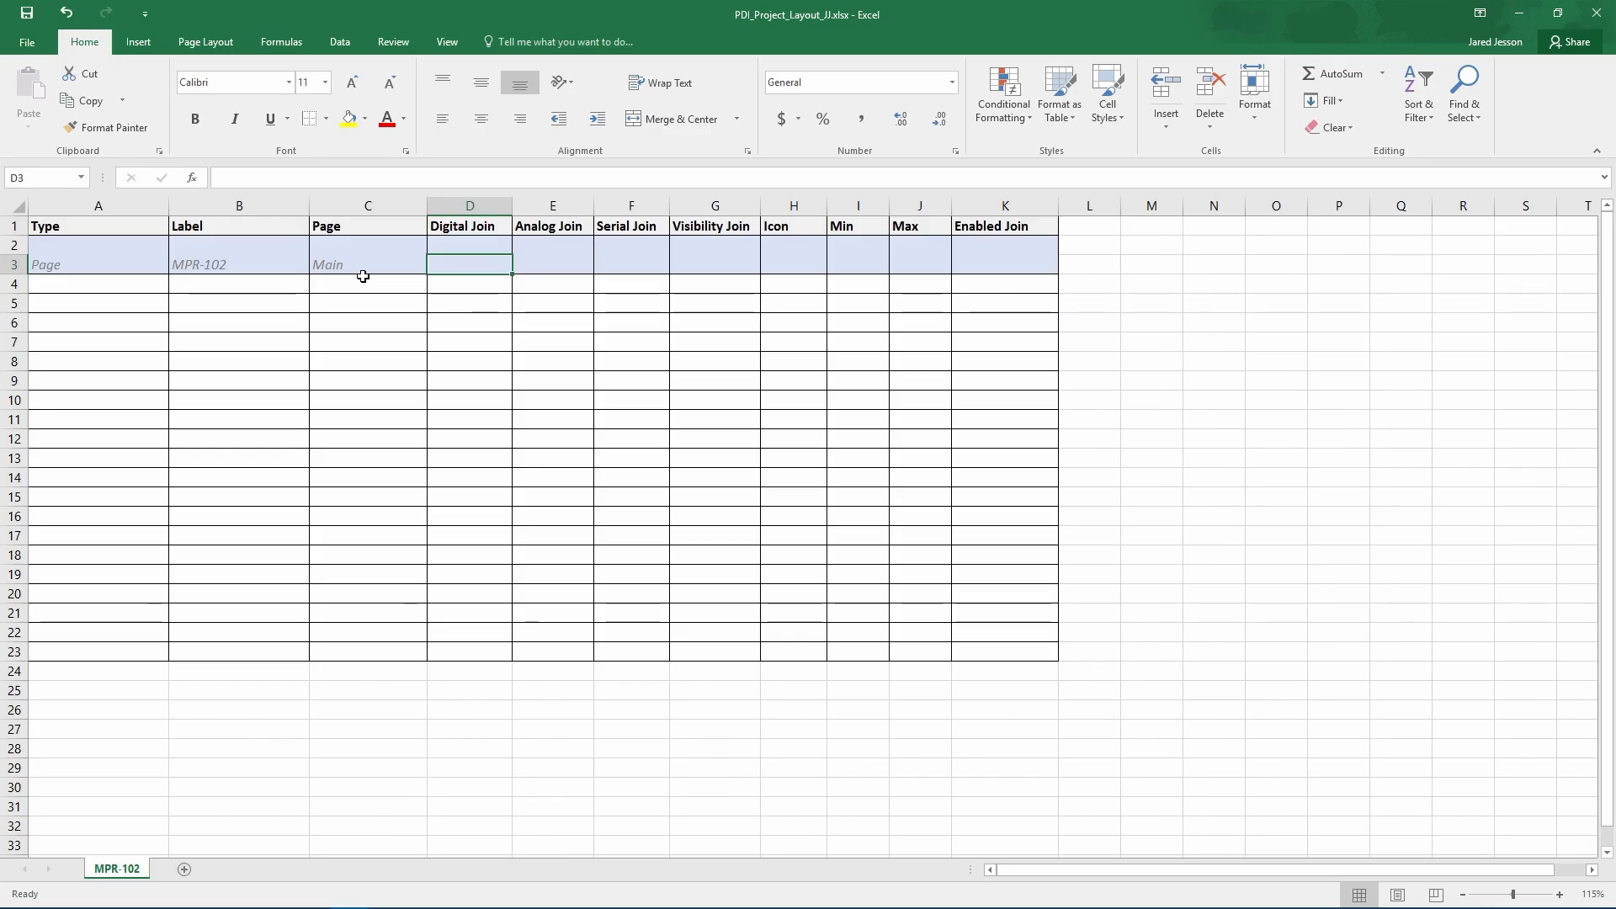
Fill row 4 with the type Navigation Card and the label Lighting Controls
left_click(144, 285)
left_click(176, 286)
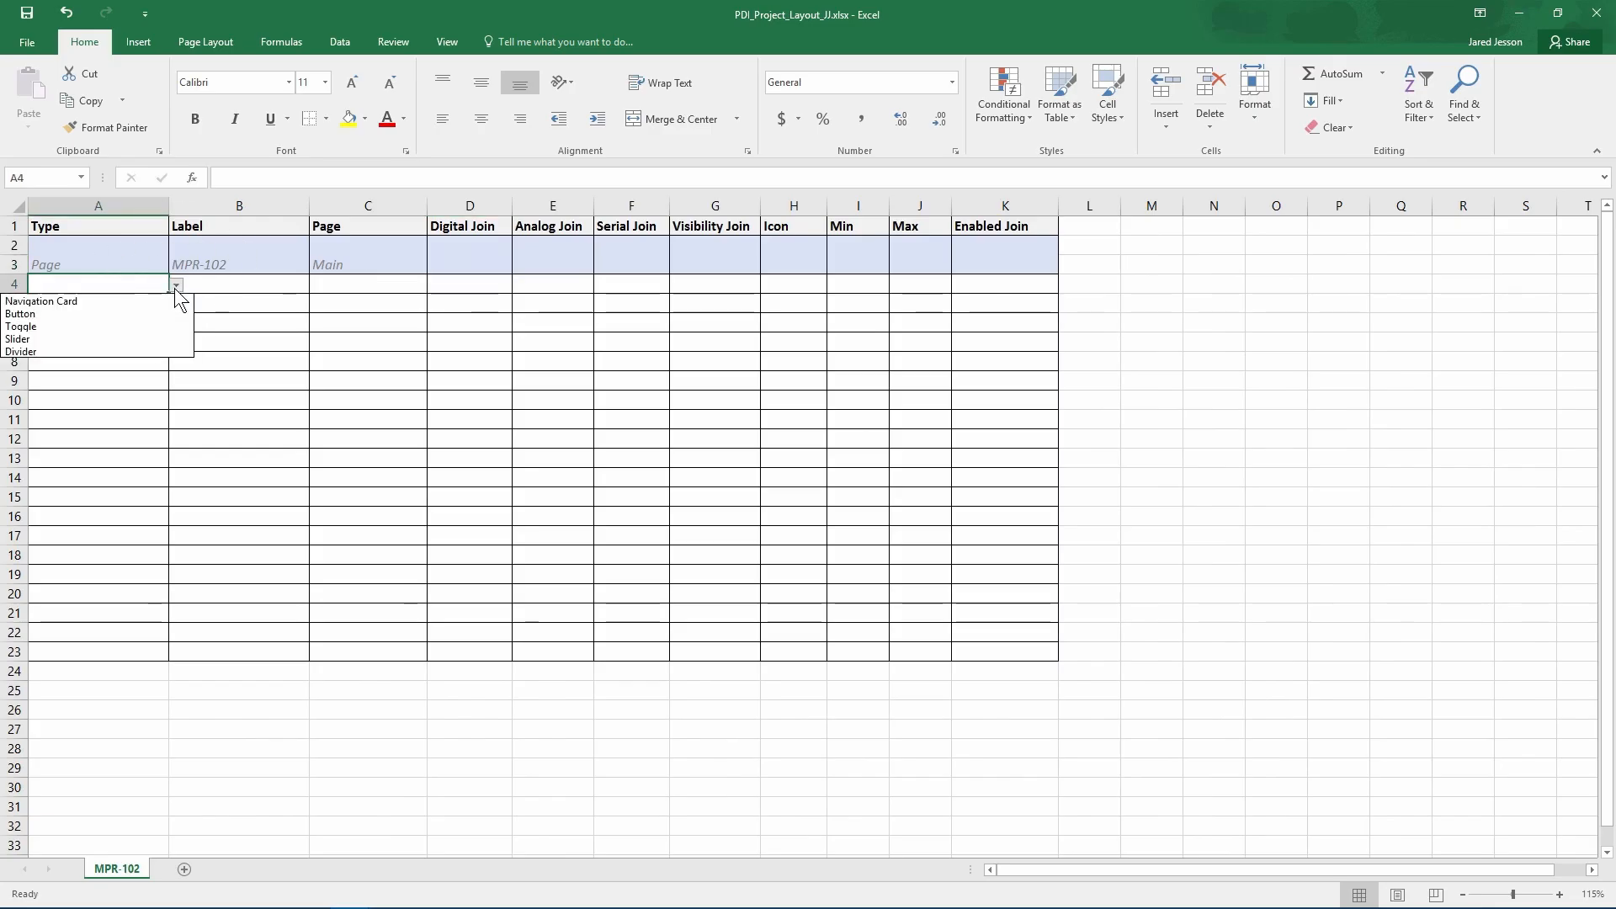
left_click(166, 302)
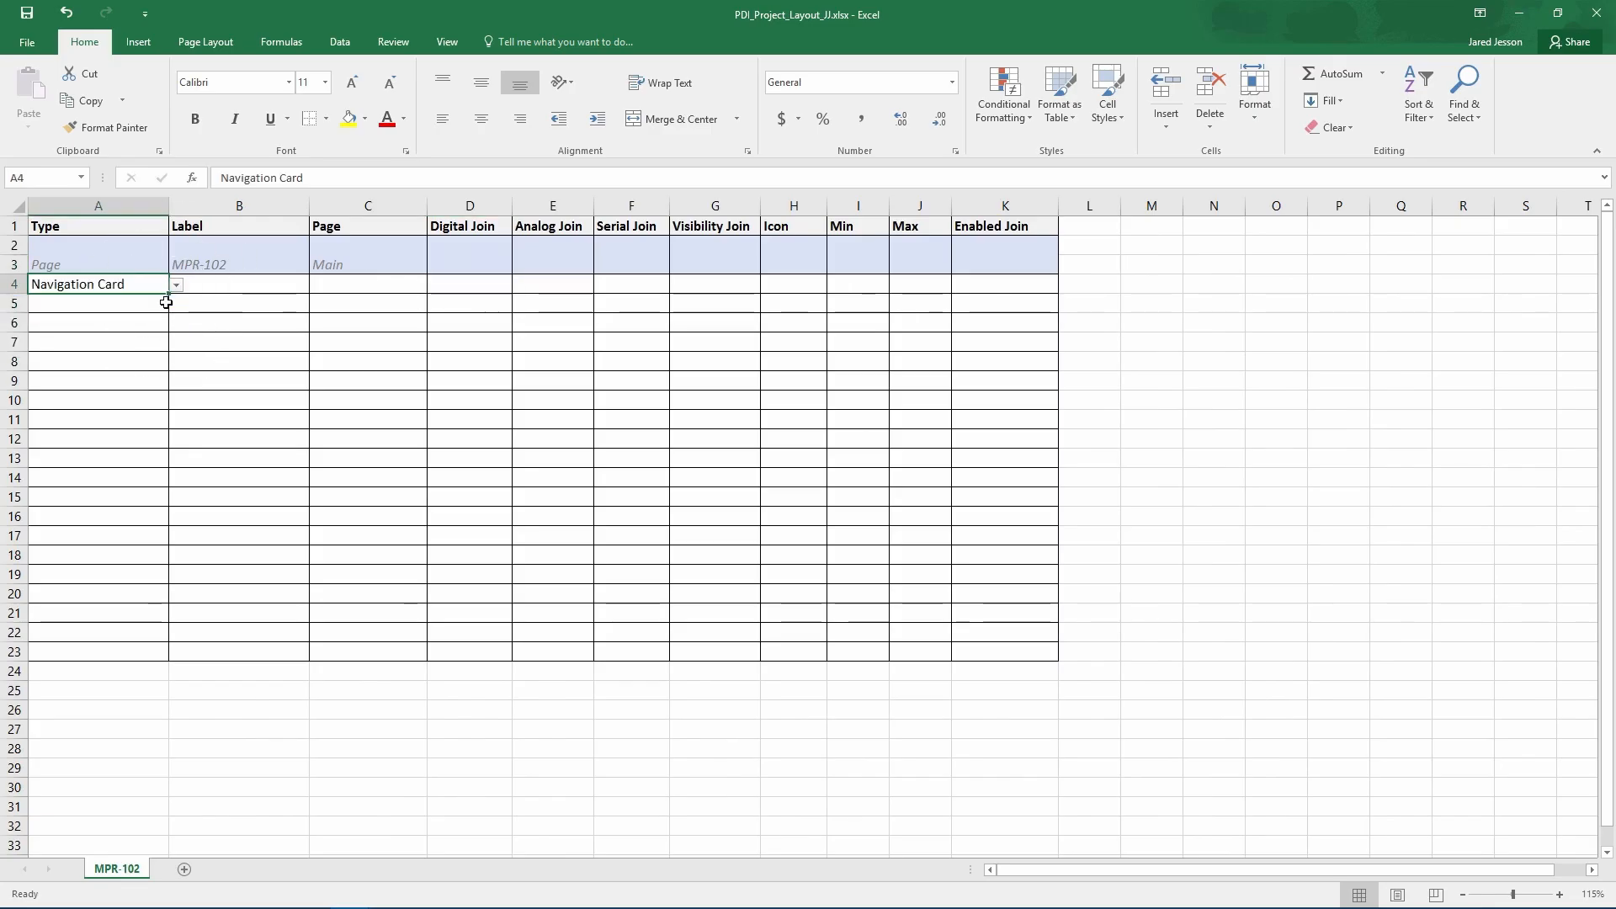
left_click(210, 284)
type("Lighting")
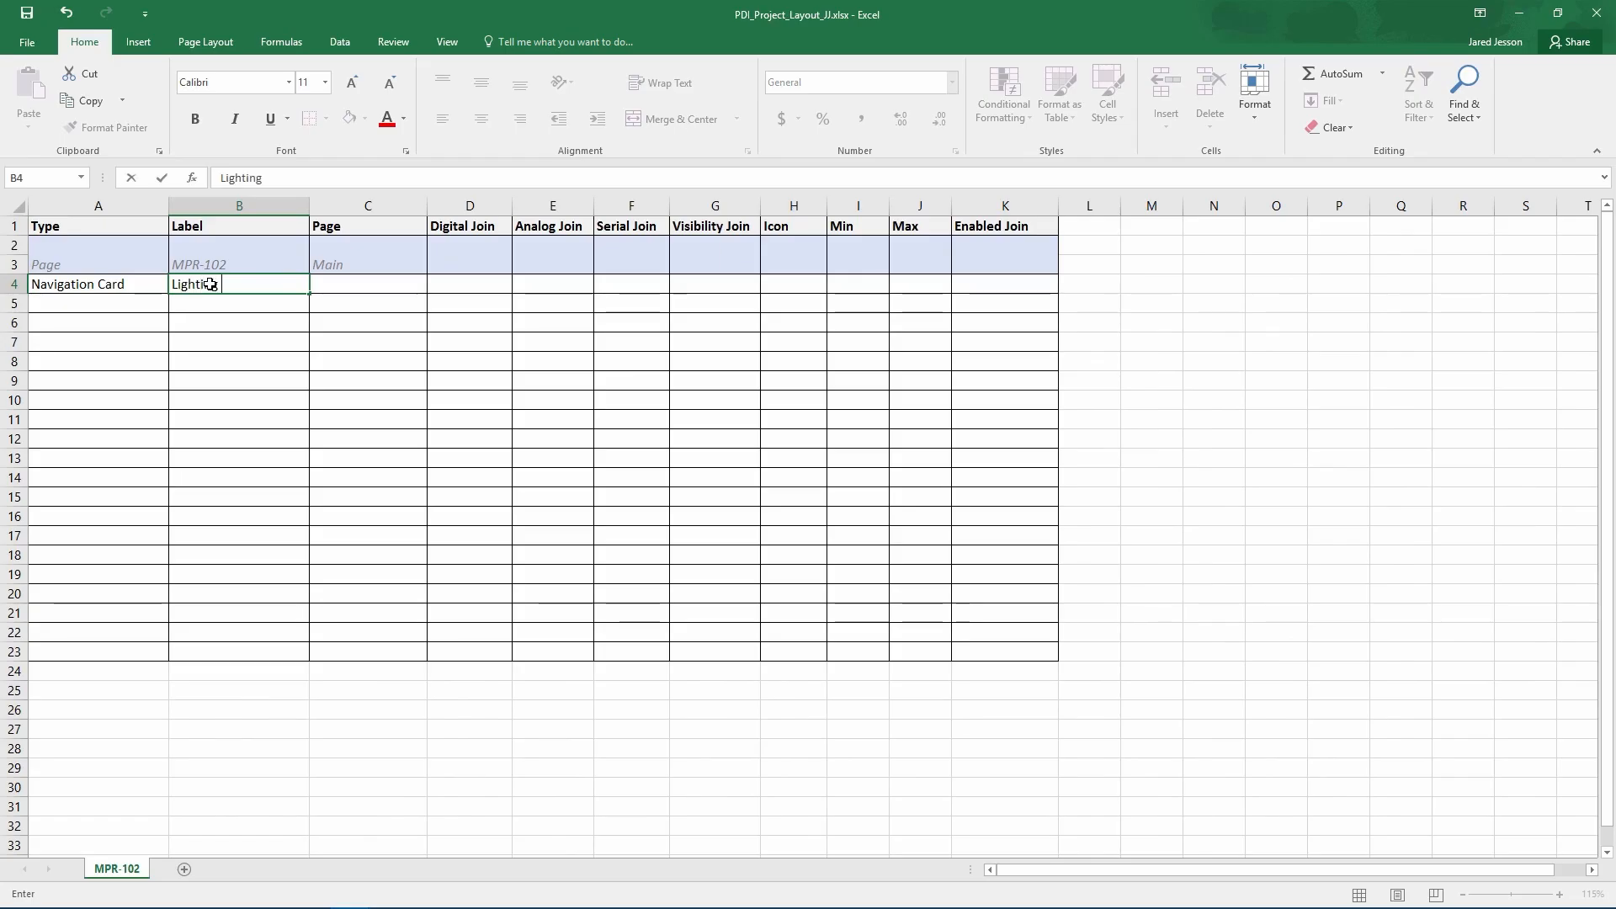
type(" Controls")
left_click(202, 284)
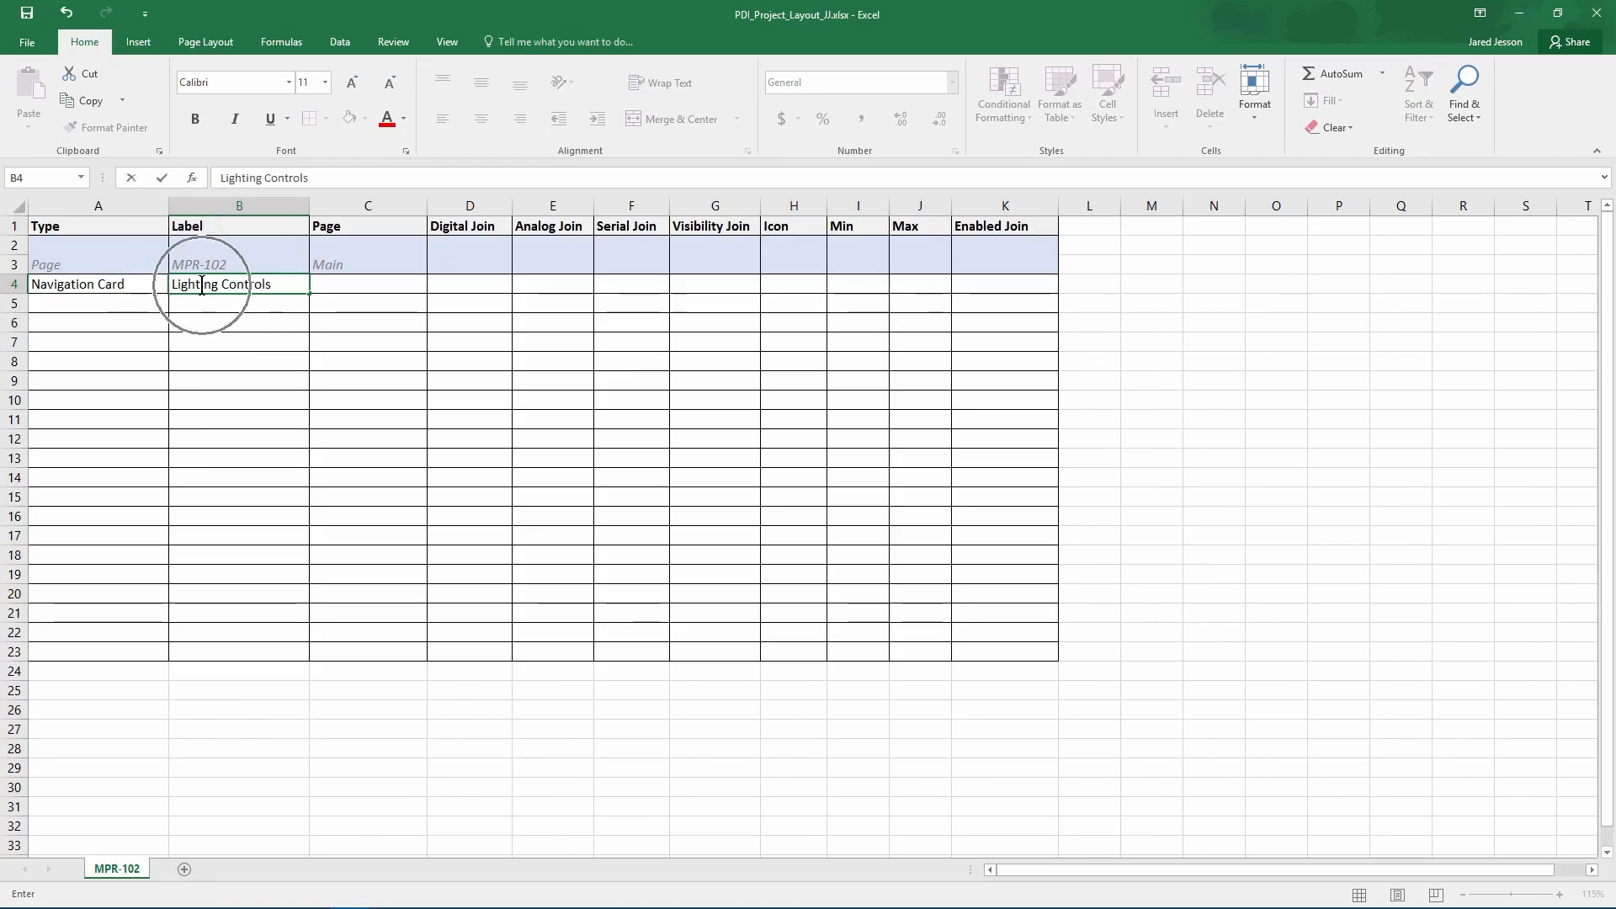
left_click(614, 287)
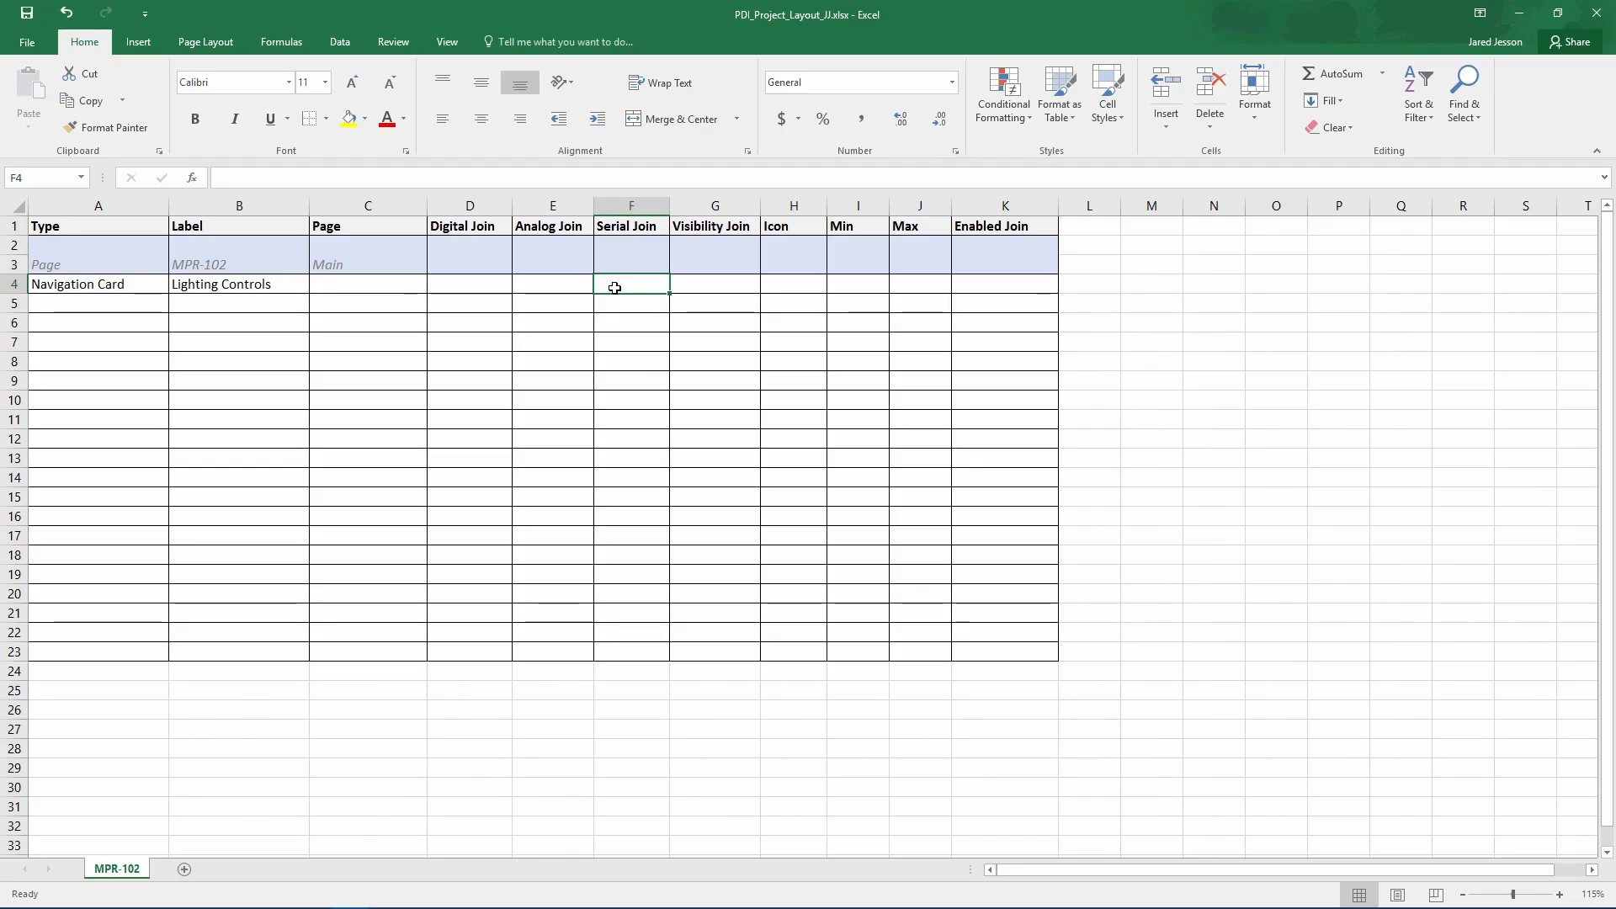
key("alt+Tab")
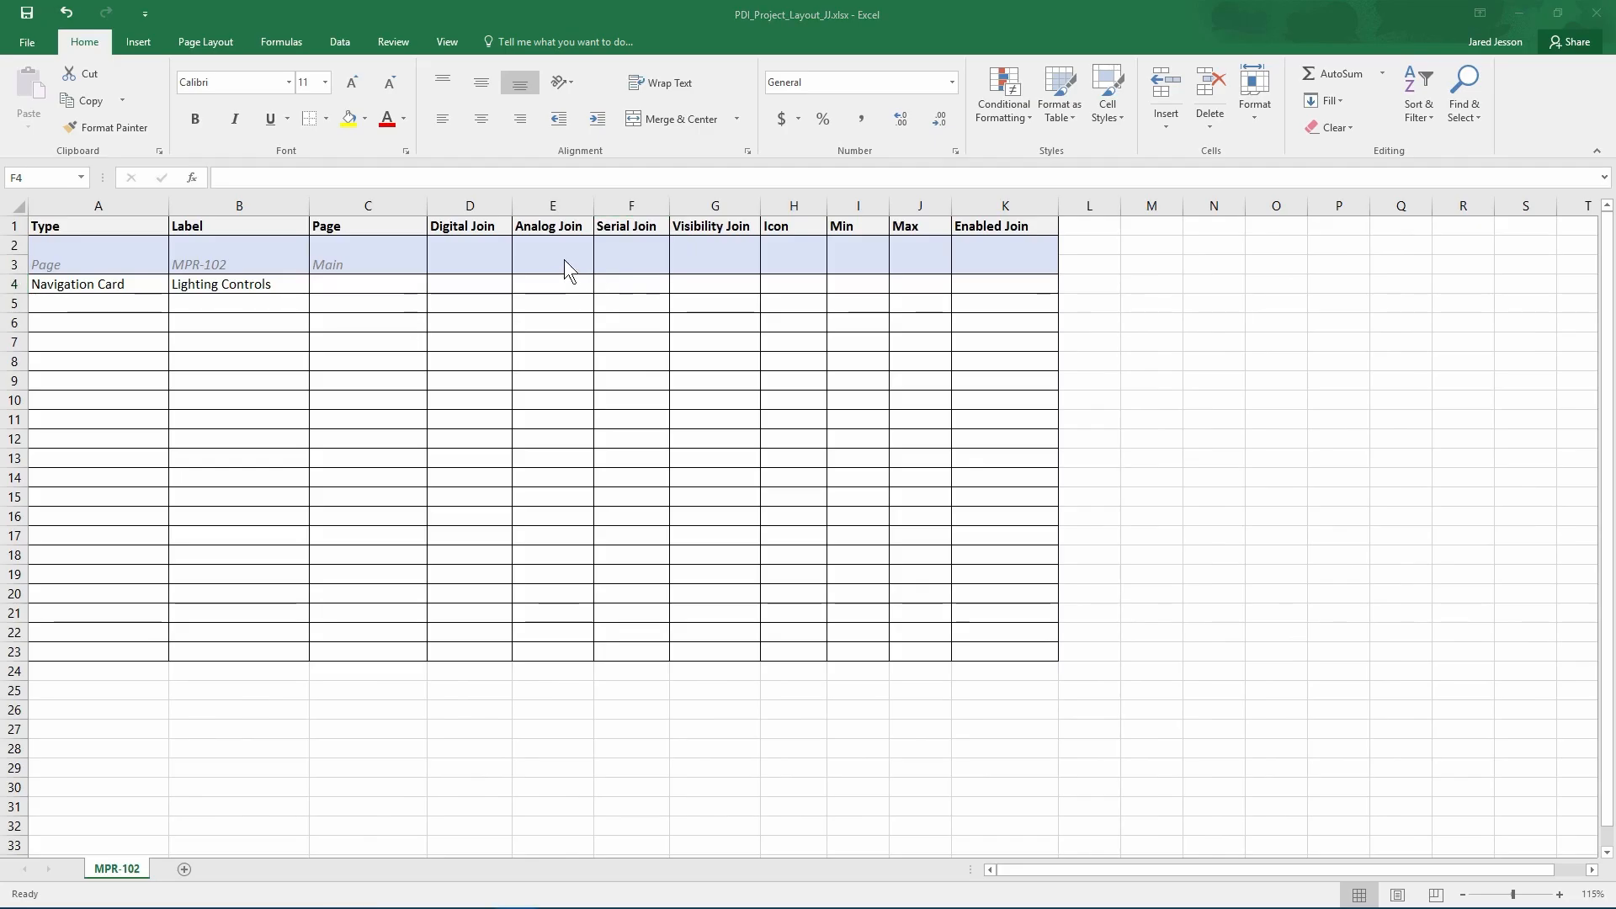
key("alt+Tab")
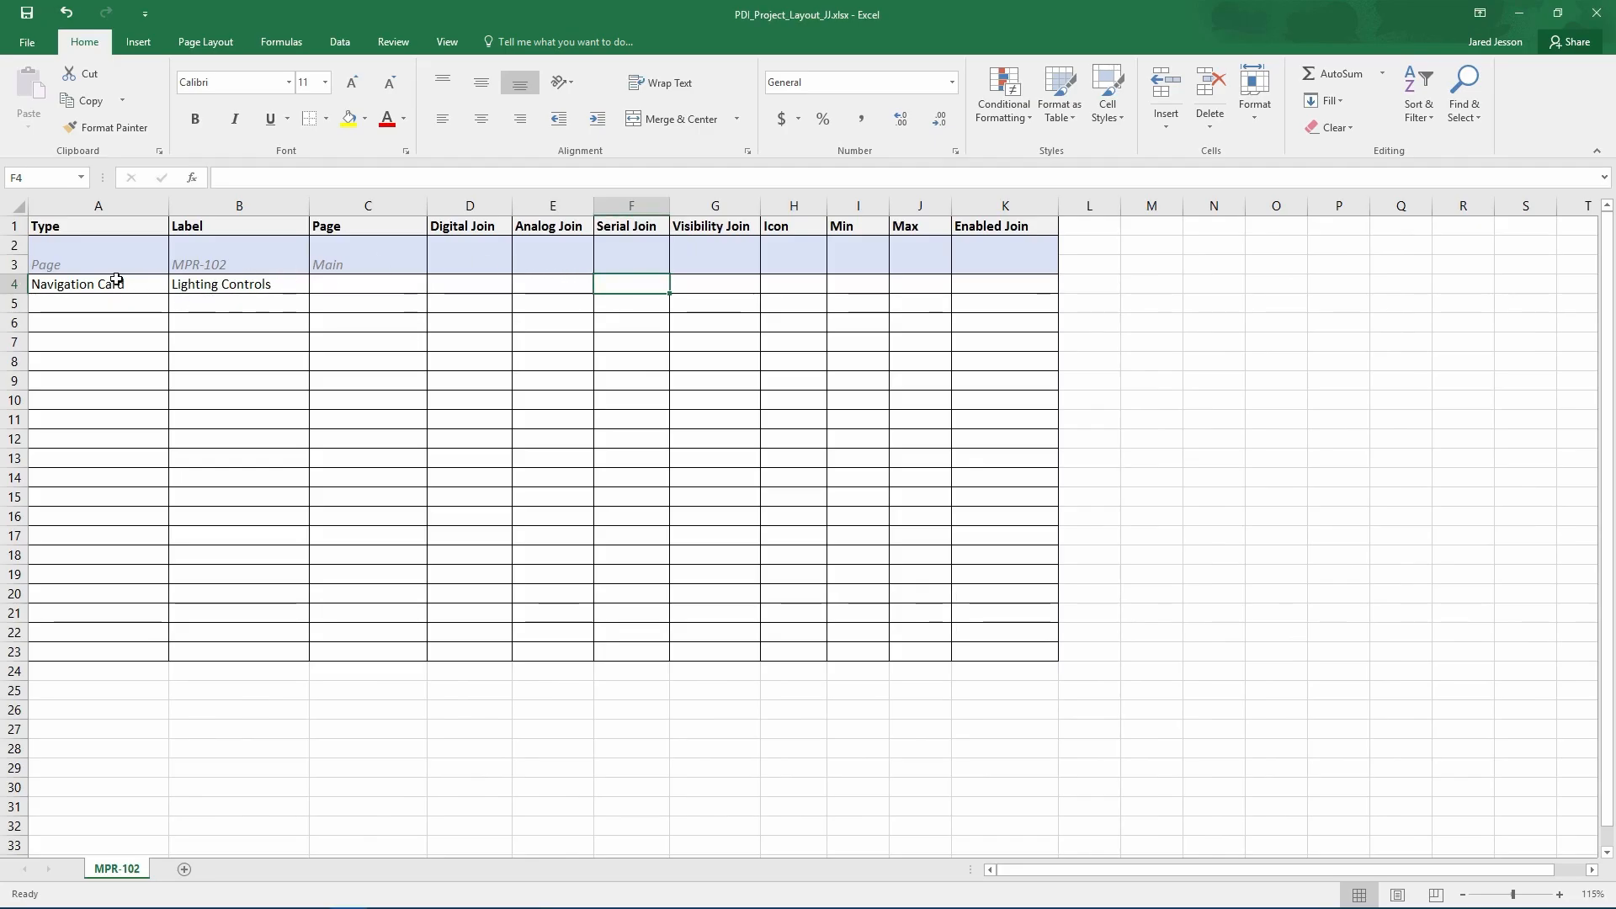
key("alt+Tab")
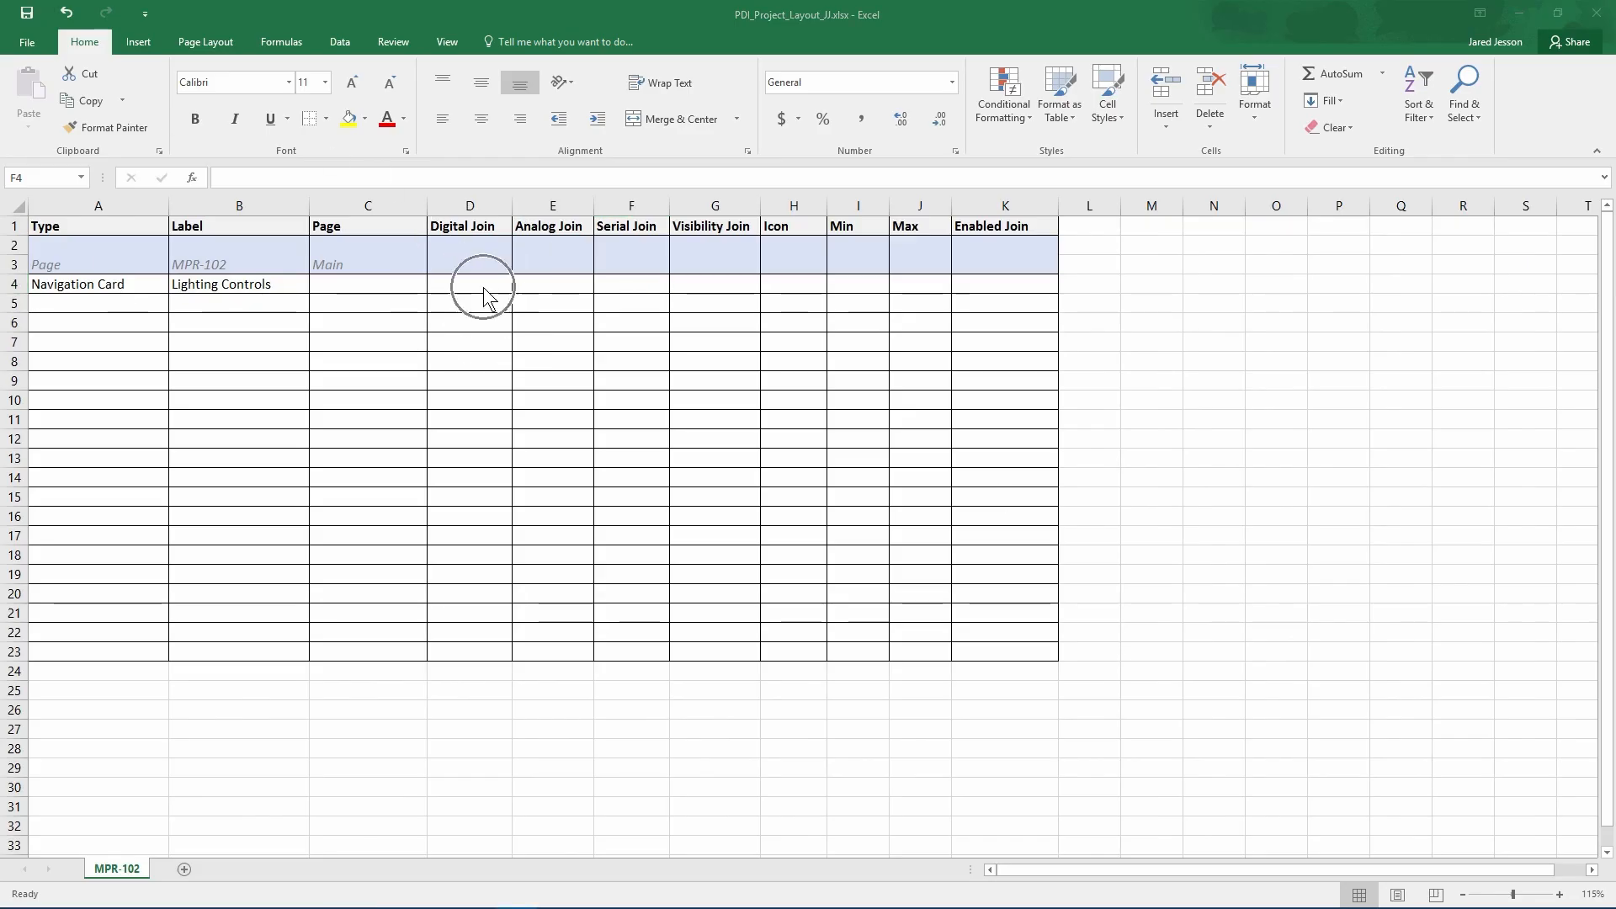
key("alt+Tab")
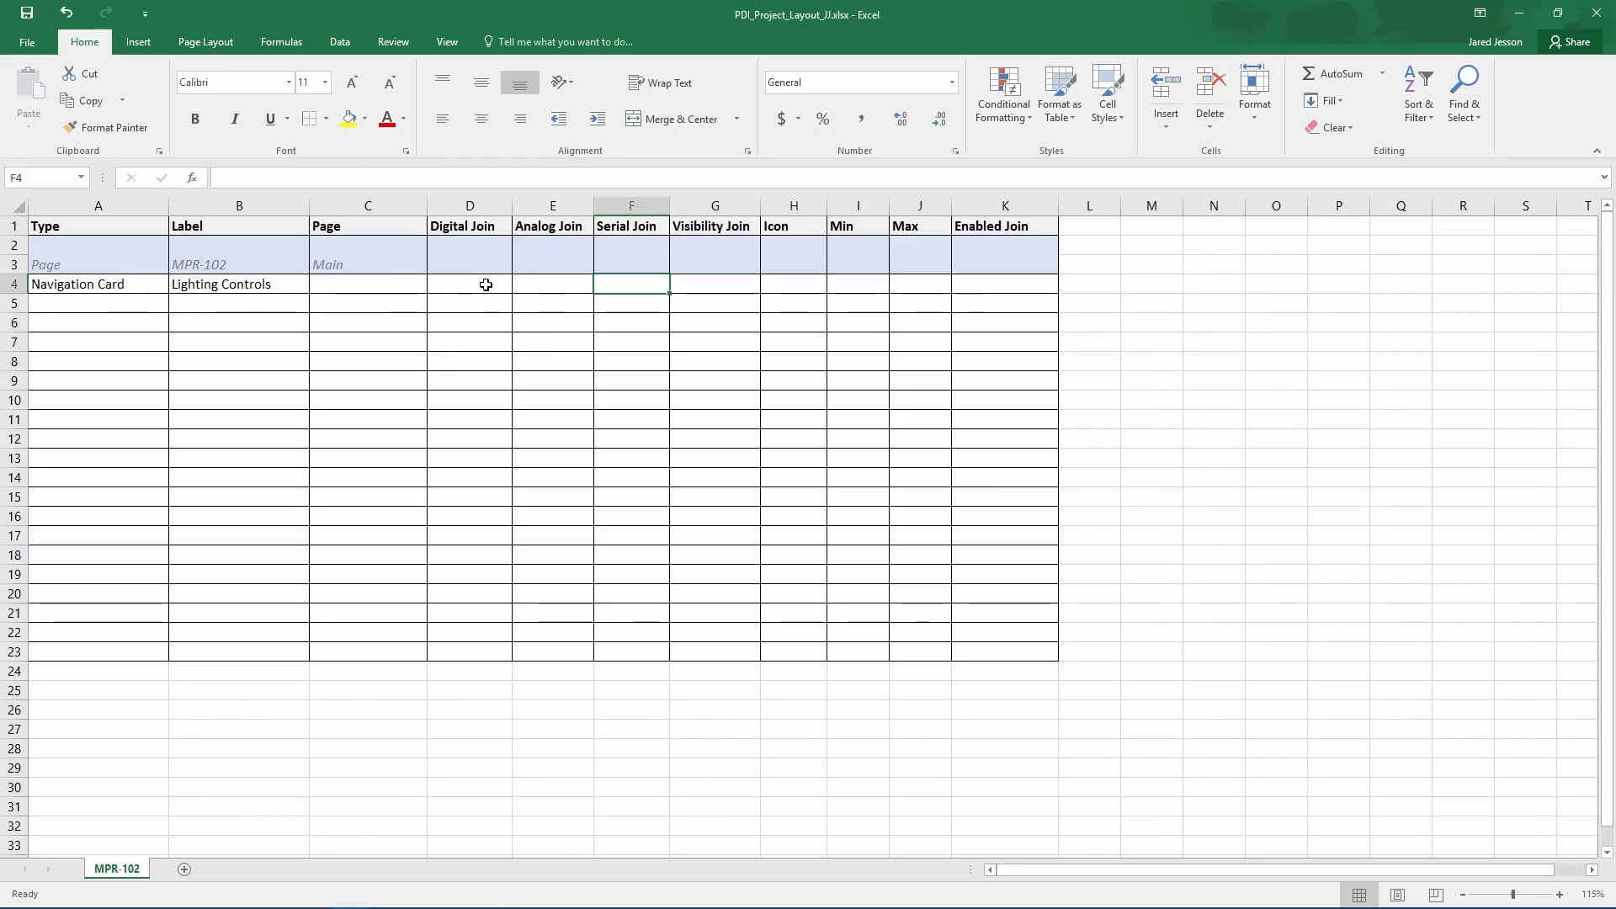
Set the digital join of the Lighting Controls navigation card to 10
left_click(486, 284)
type("10")
left_click(486, 284)
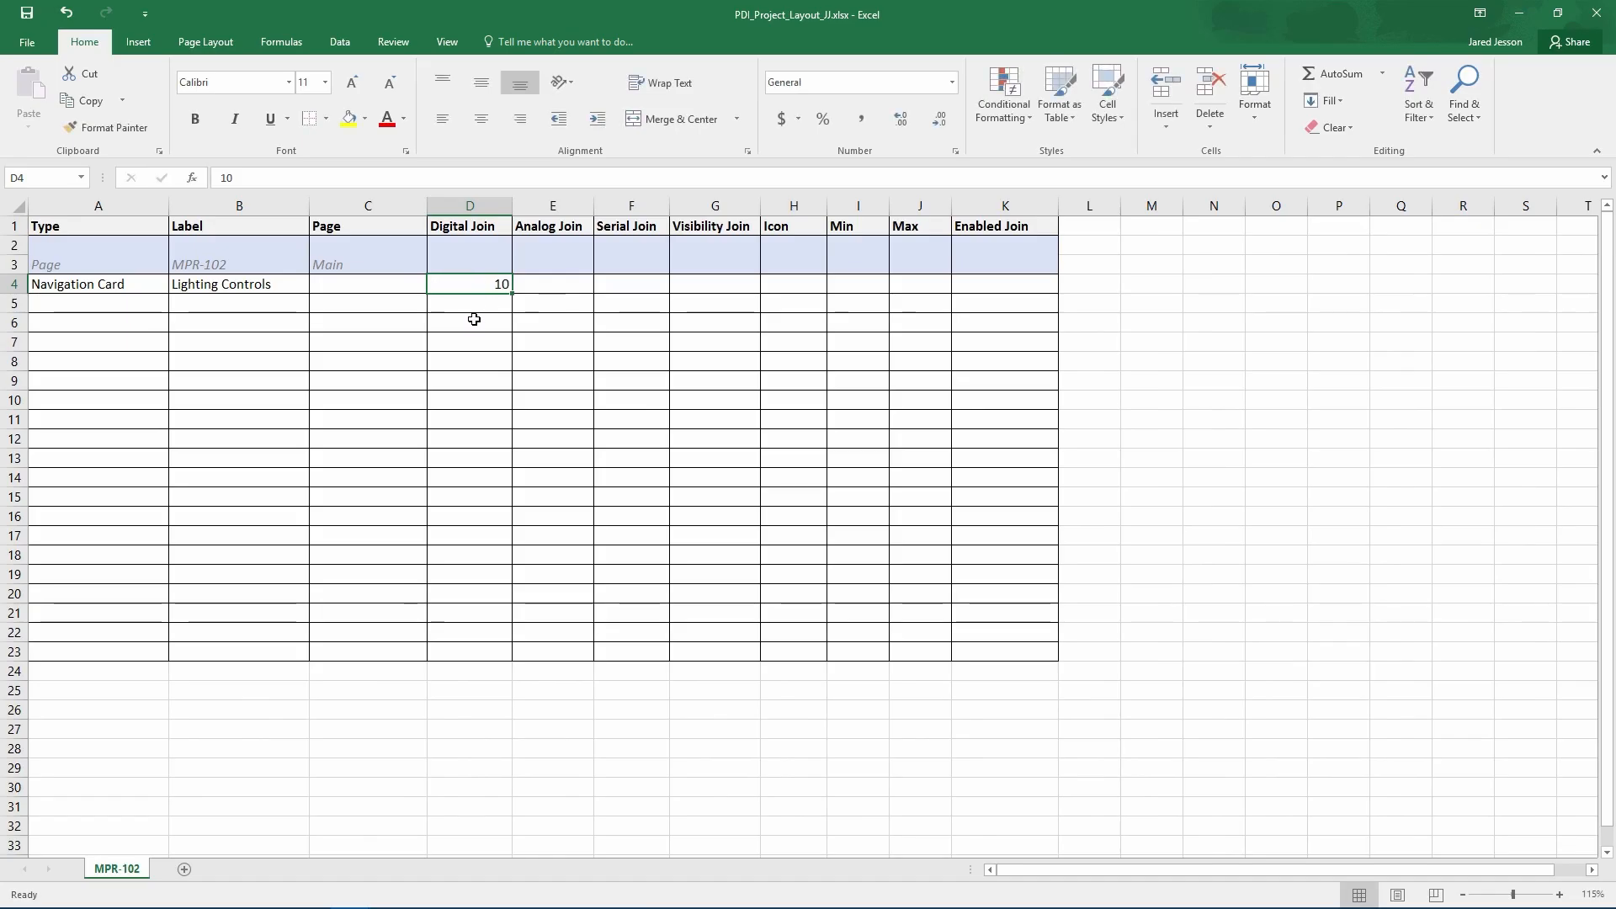
Create a copy of the MPR-102 worksheet at the end of the workbook
right_click(135, 872)
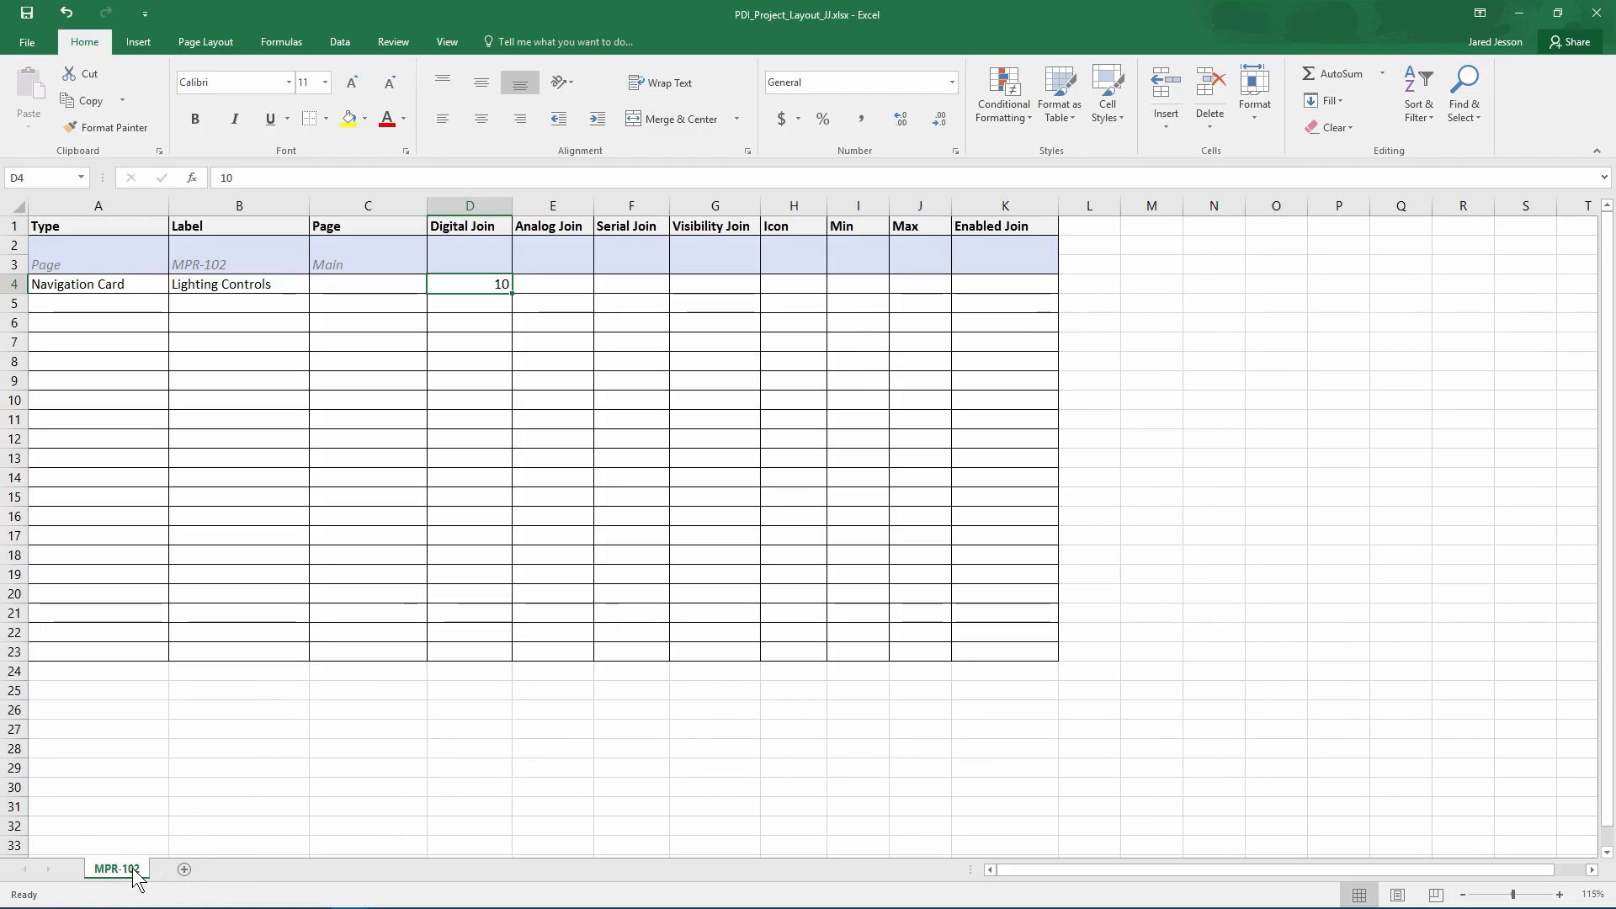
left_click(217, 732)
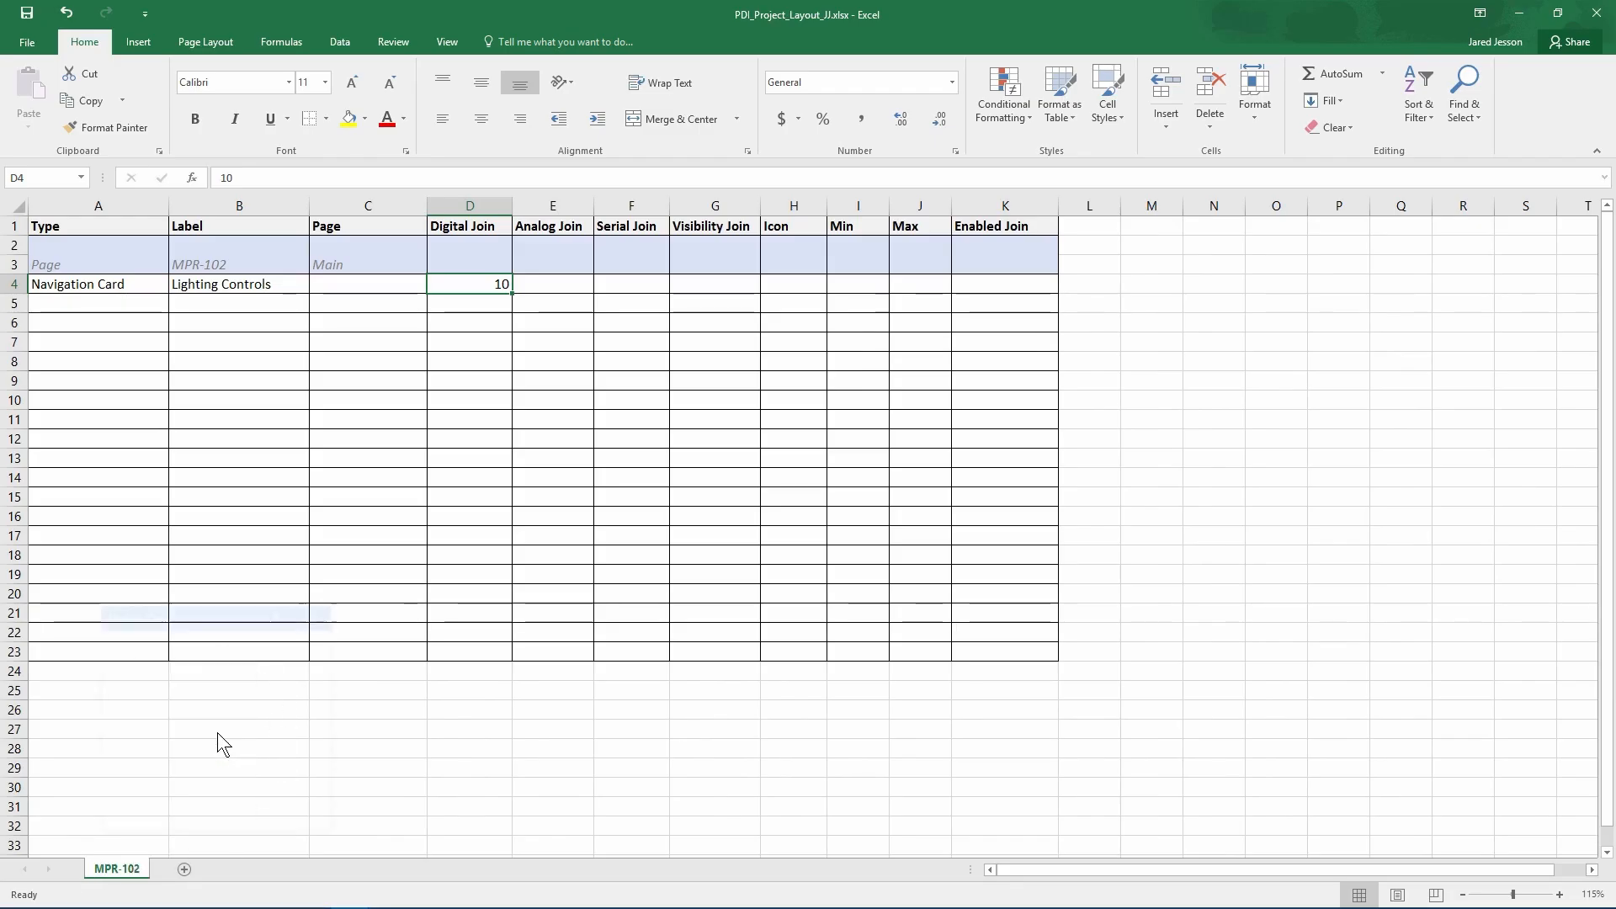
left_click(160, 713)
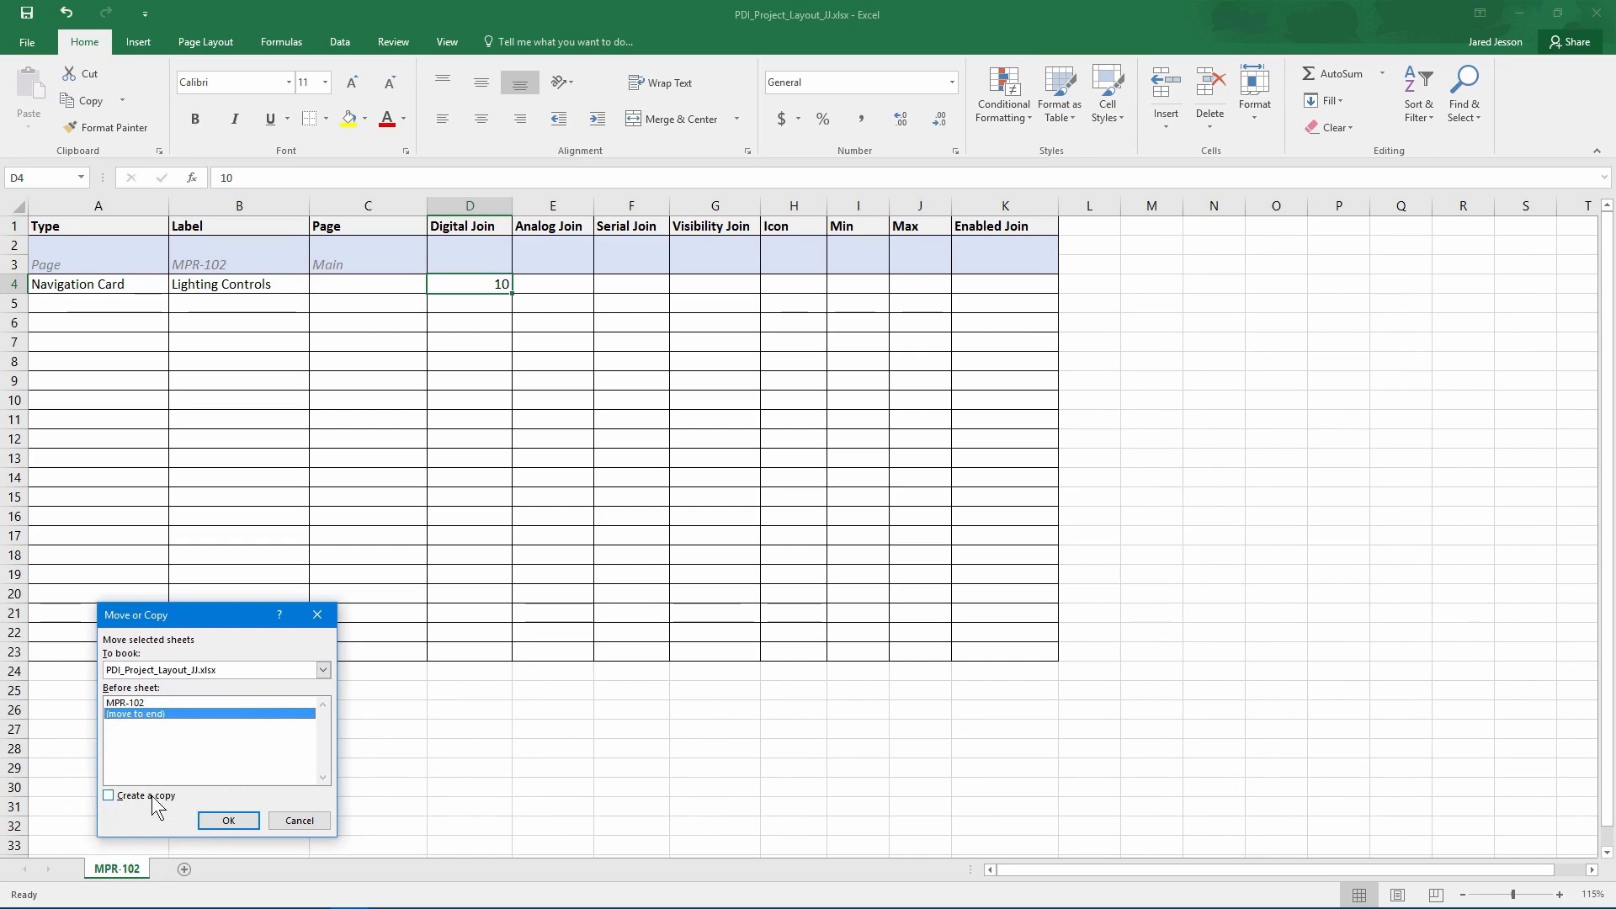
left_click(229, 820)
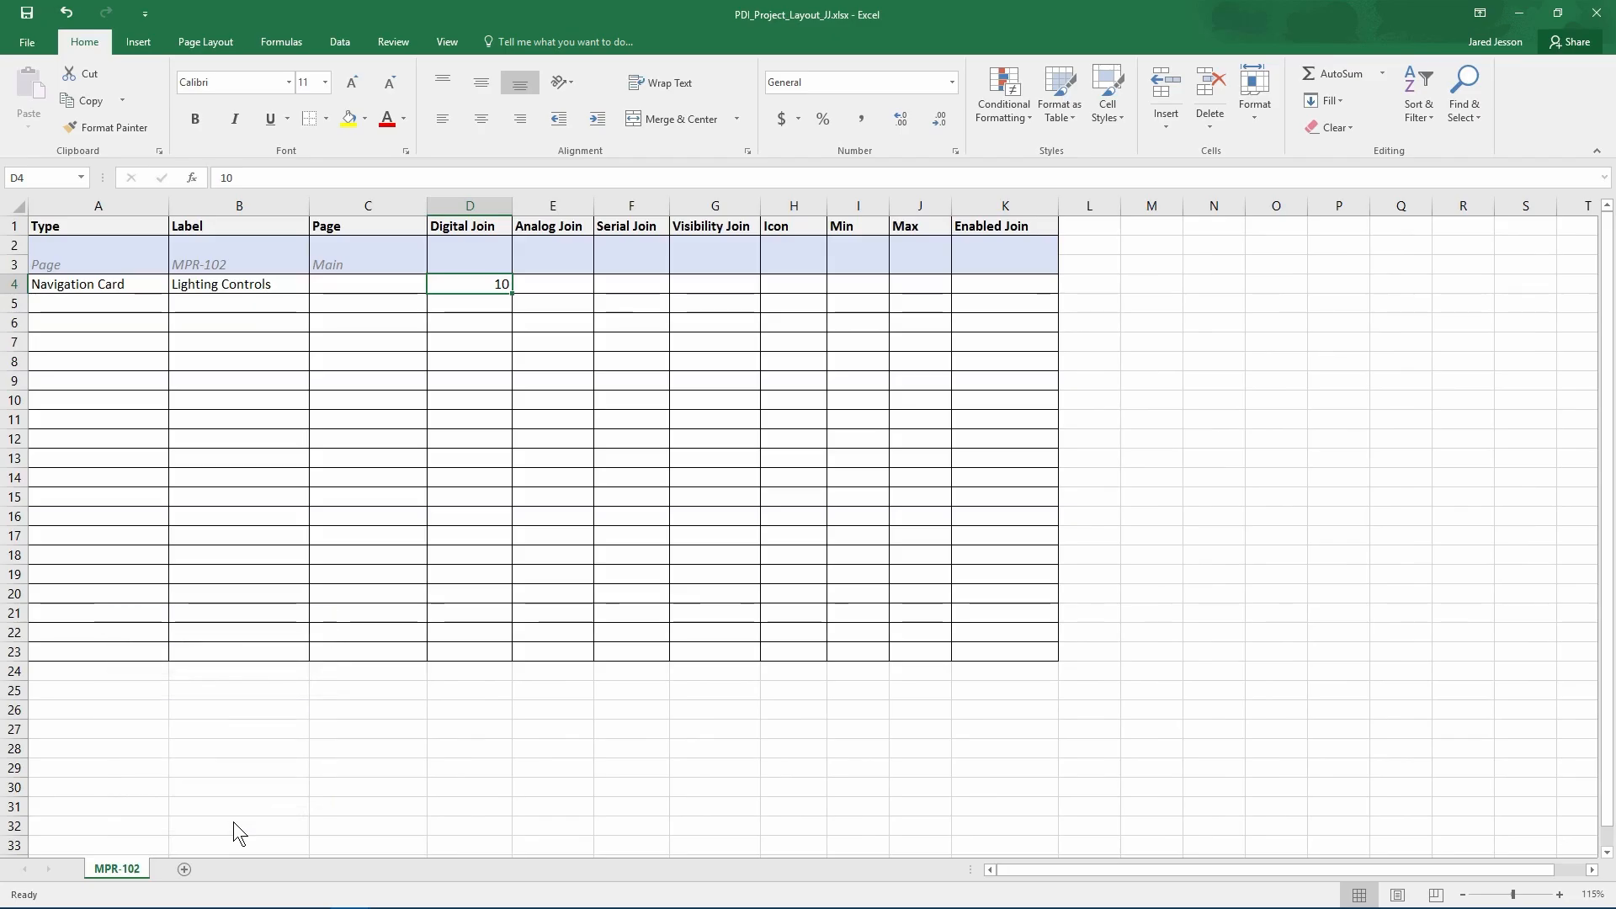
Rename the copied worksheet as Lighting
right_click(194, 869)
left_click(244, 714)
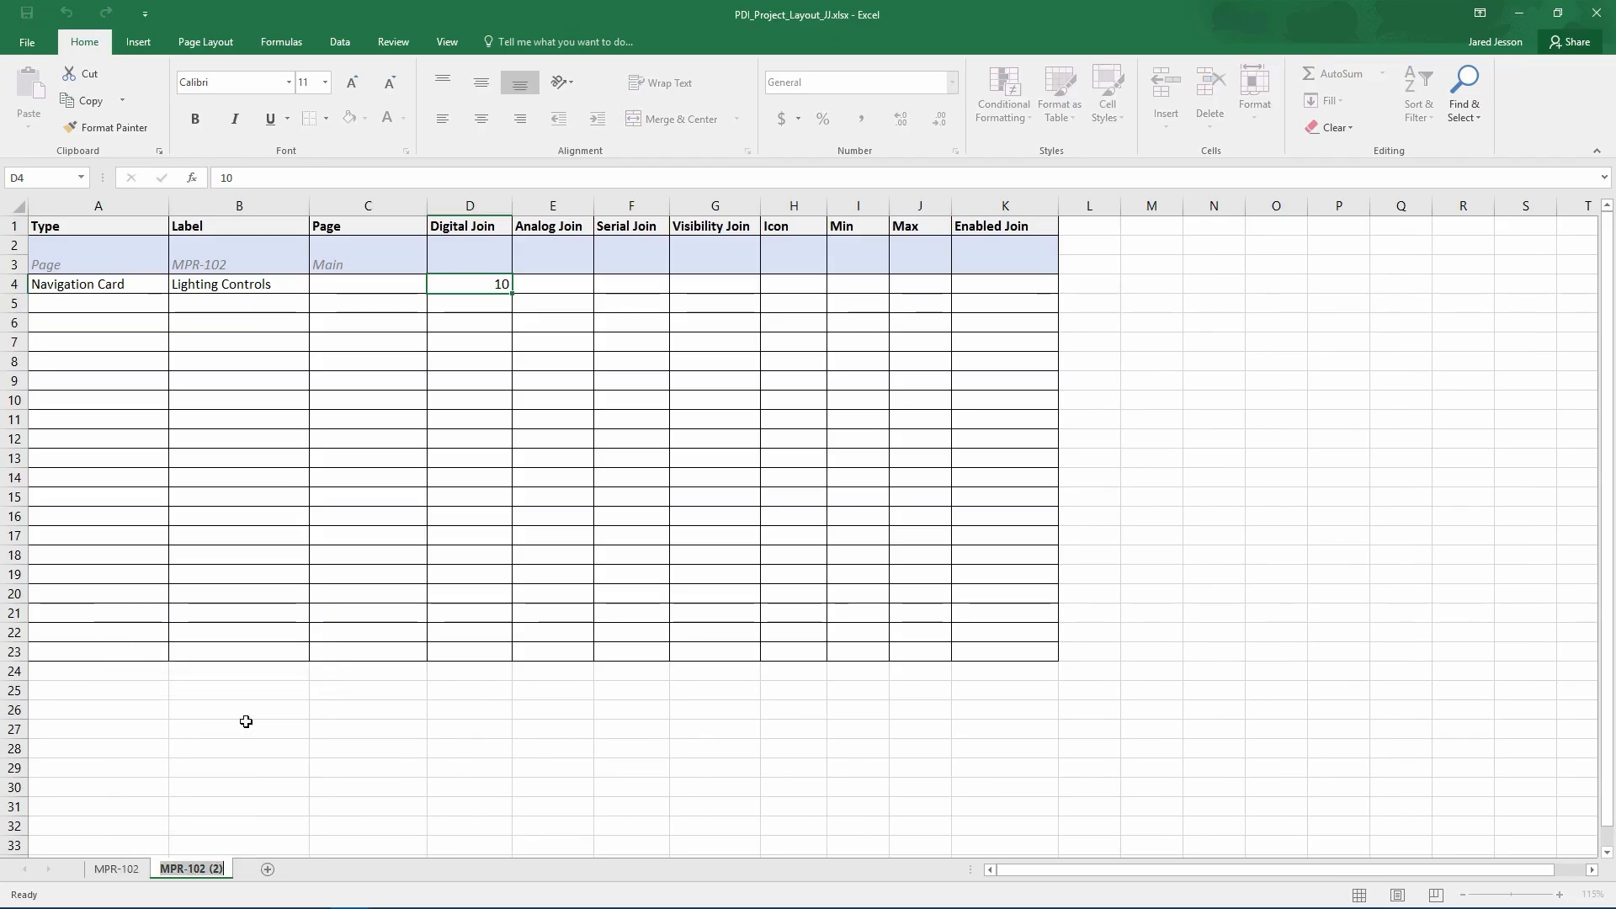
type("Lighting")
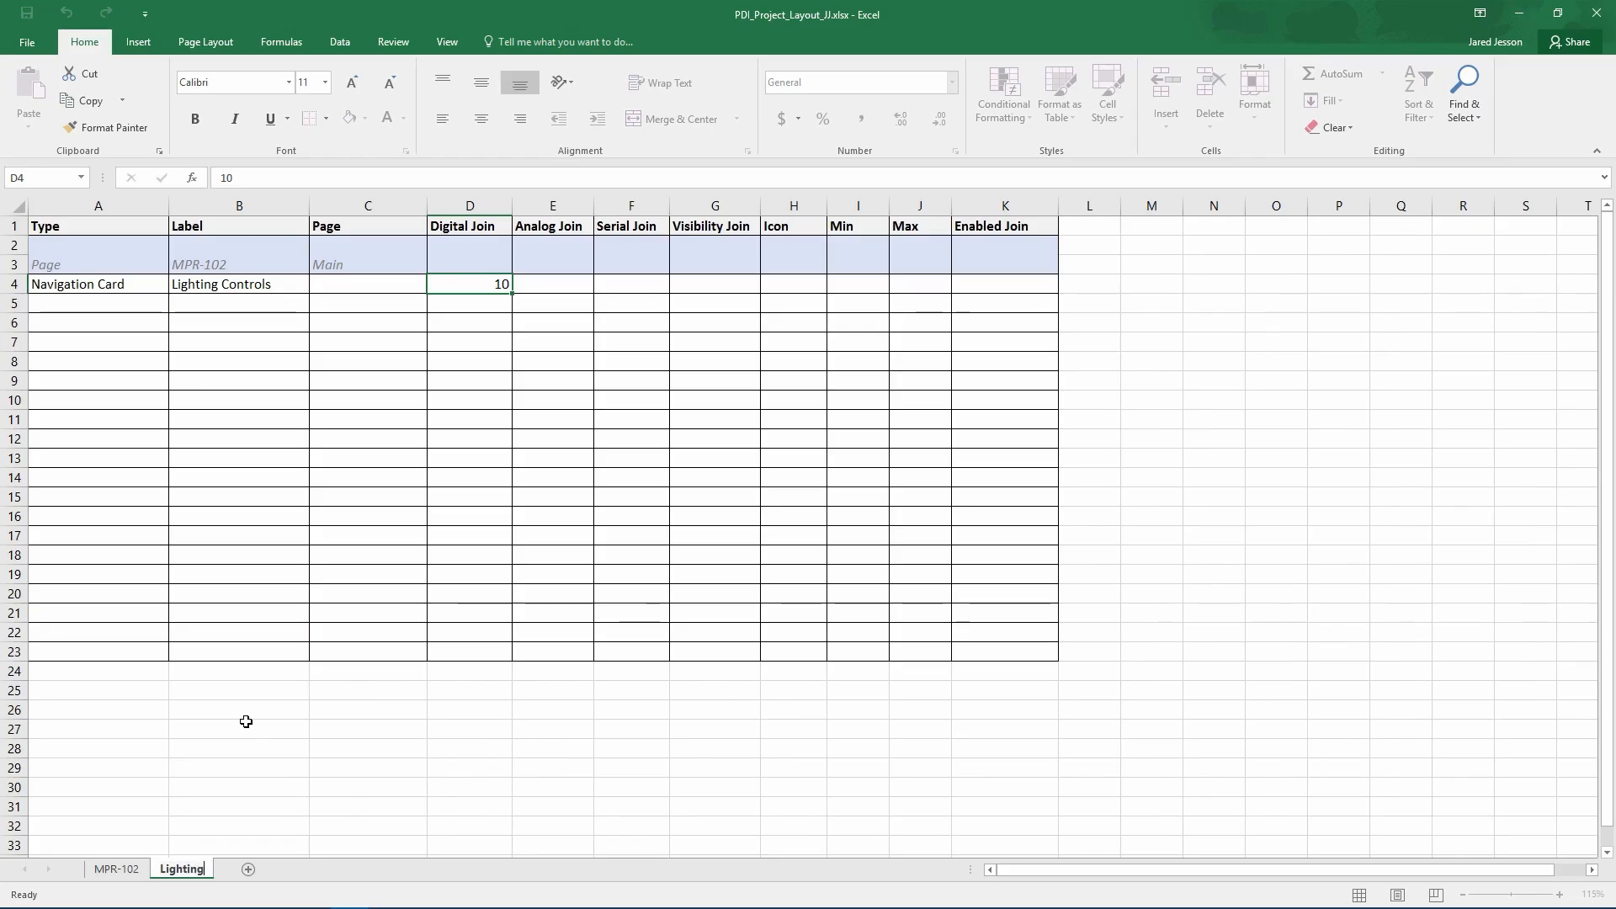
key("Return")
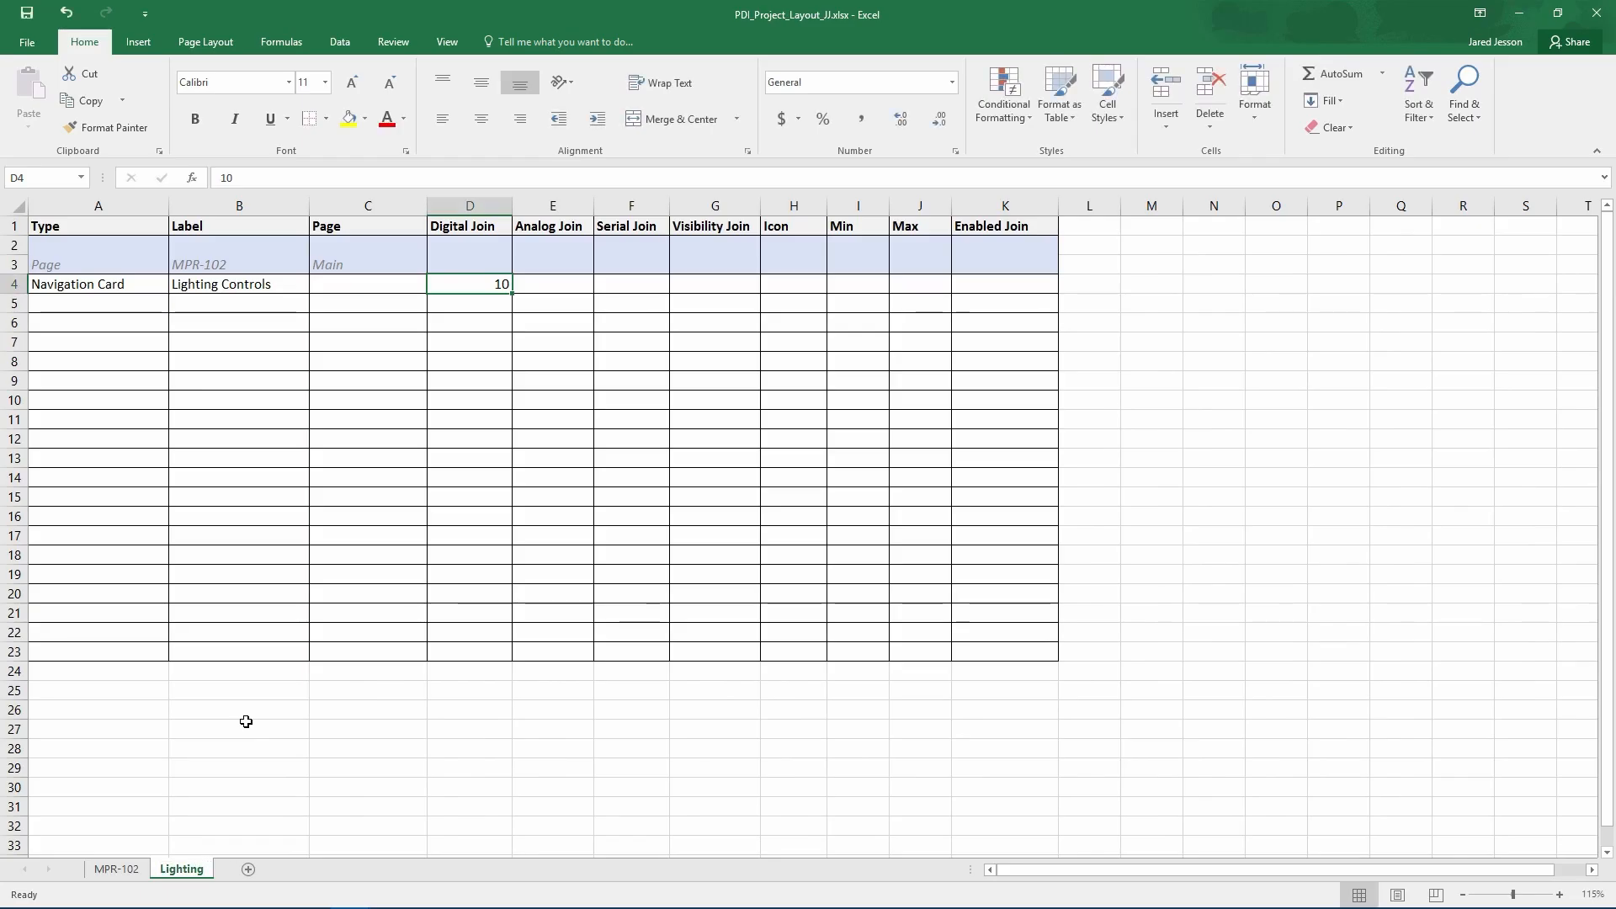
On the MPR-102 sheet, enter Lighting as the page of the Lighting Controls navigation card in cell C4
left_click(135, 873)
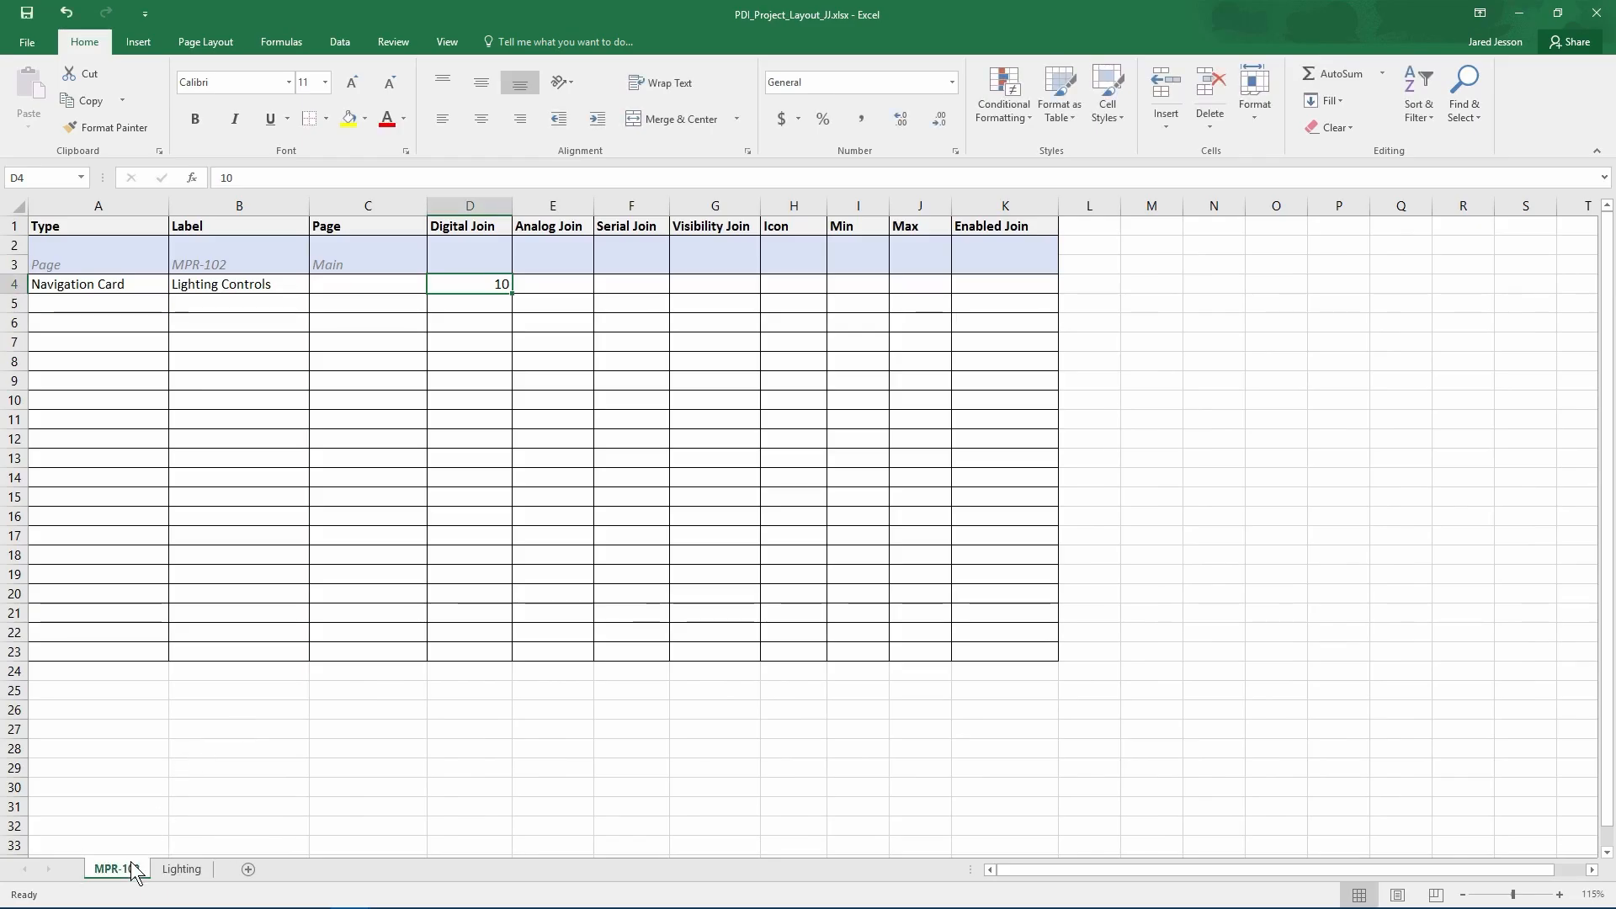
key("alt+Tab")
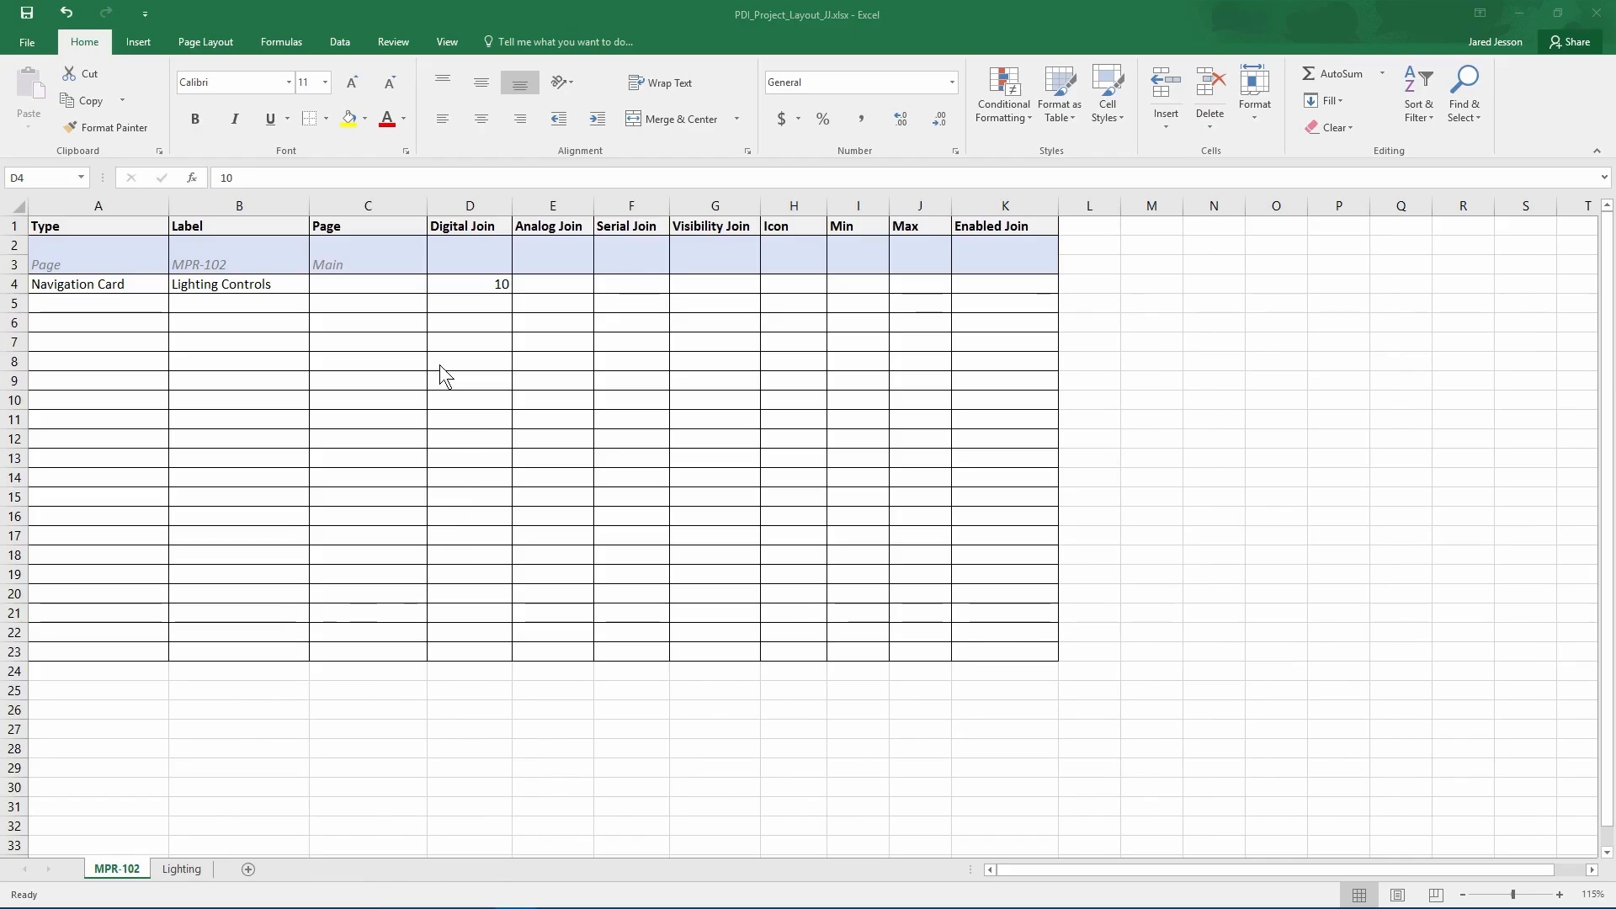
left_click(372, 286)
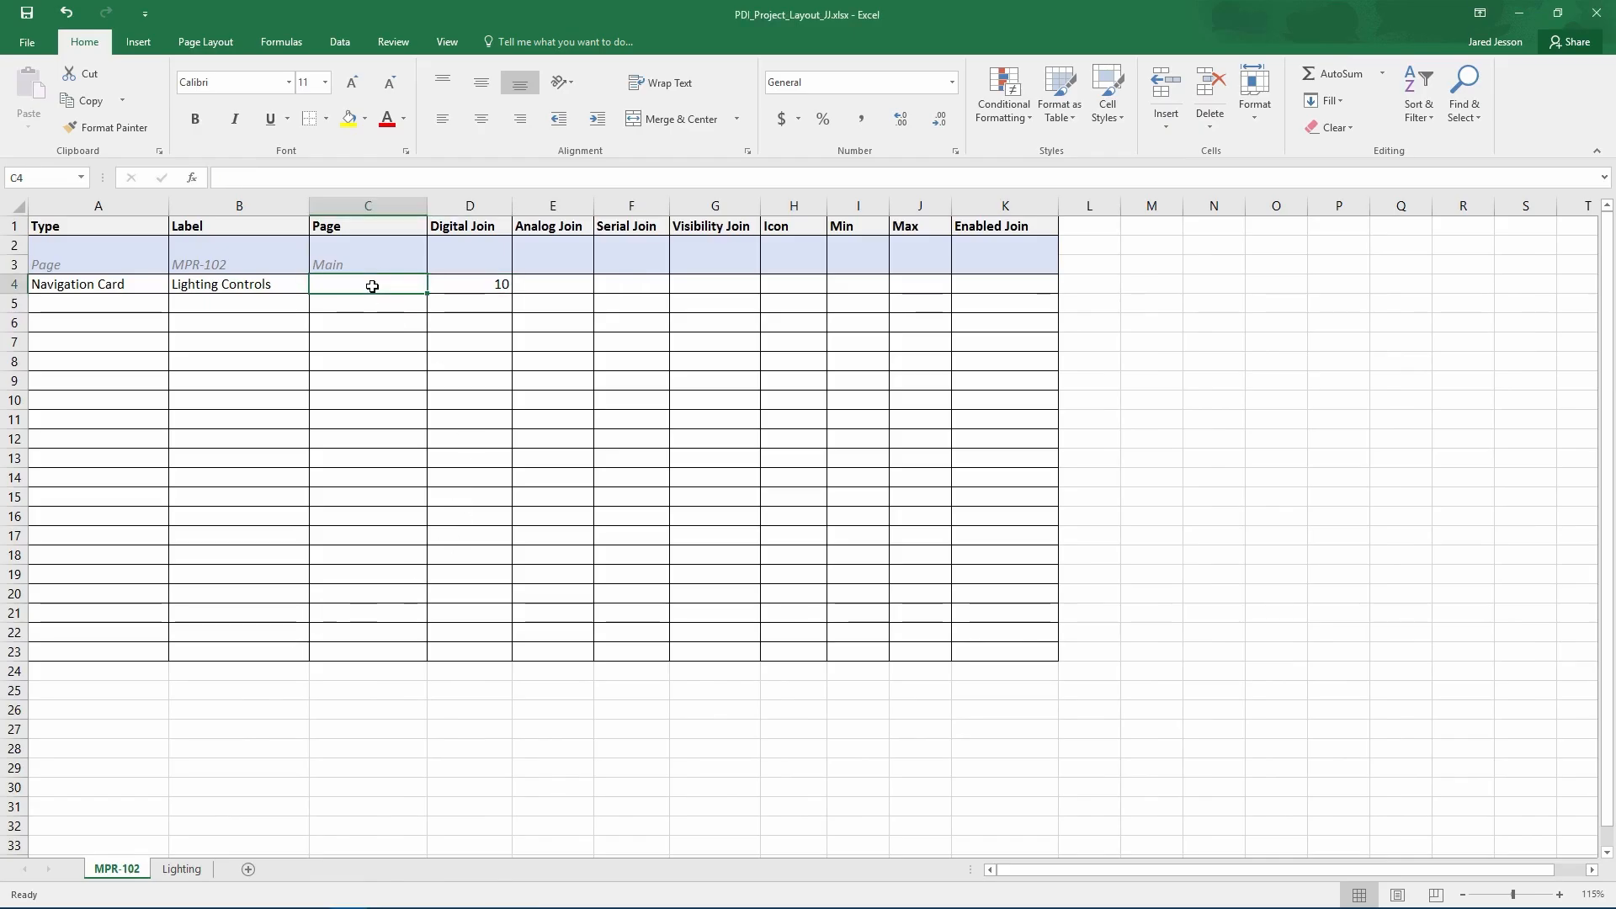
type("Lighting")
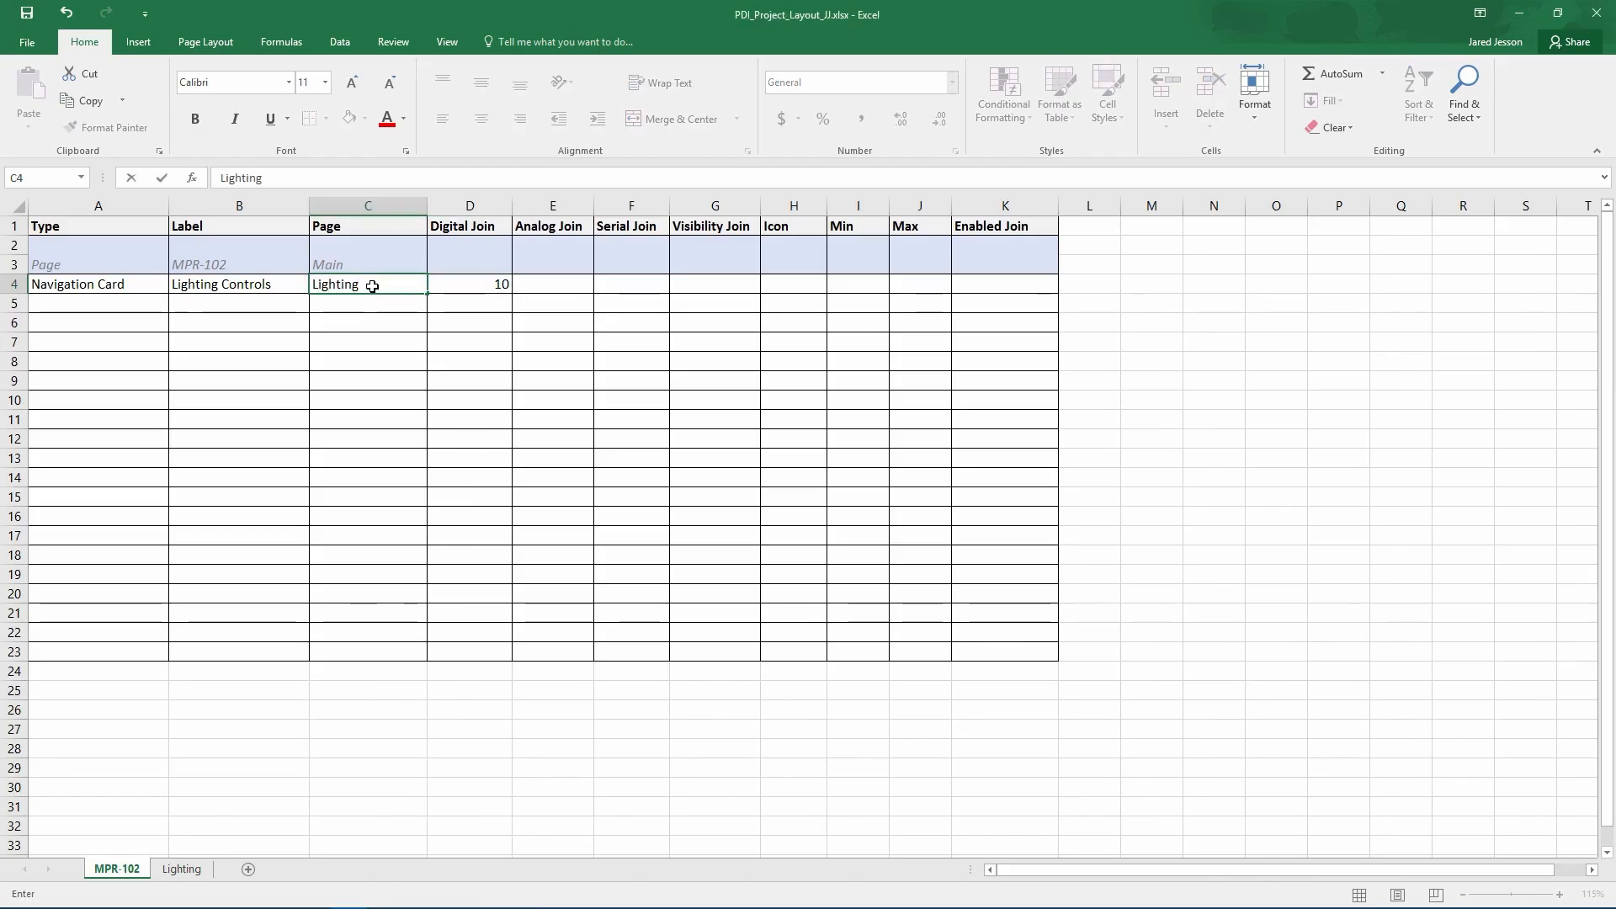
key("ctrl+Return")
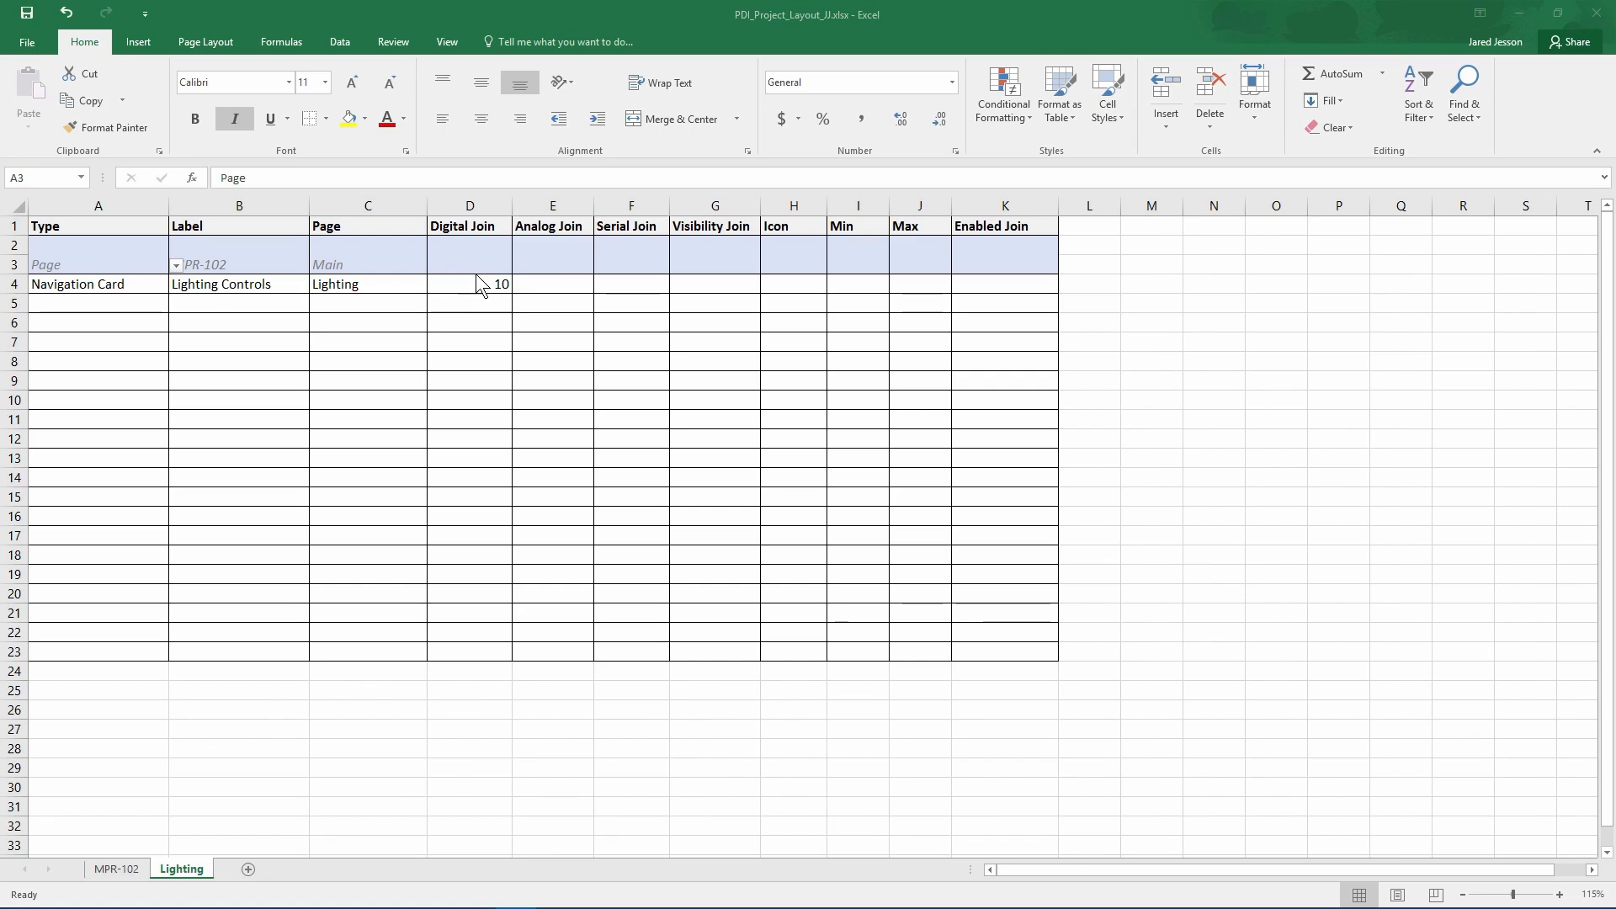
Clear the digital join, page, label and type from row 4 of the Lighting sheet
left_click(477, 282)
left_click(476, 282)
key("Delete")
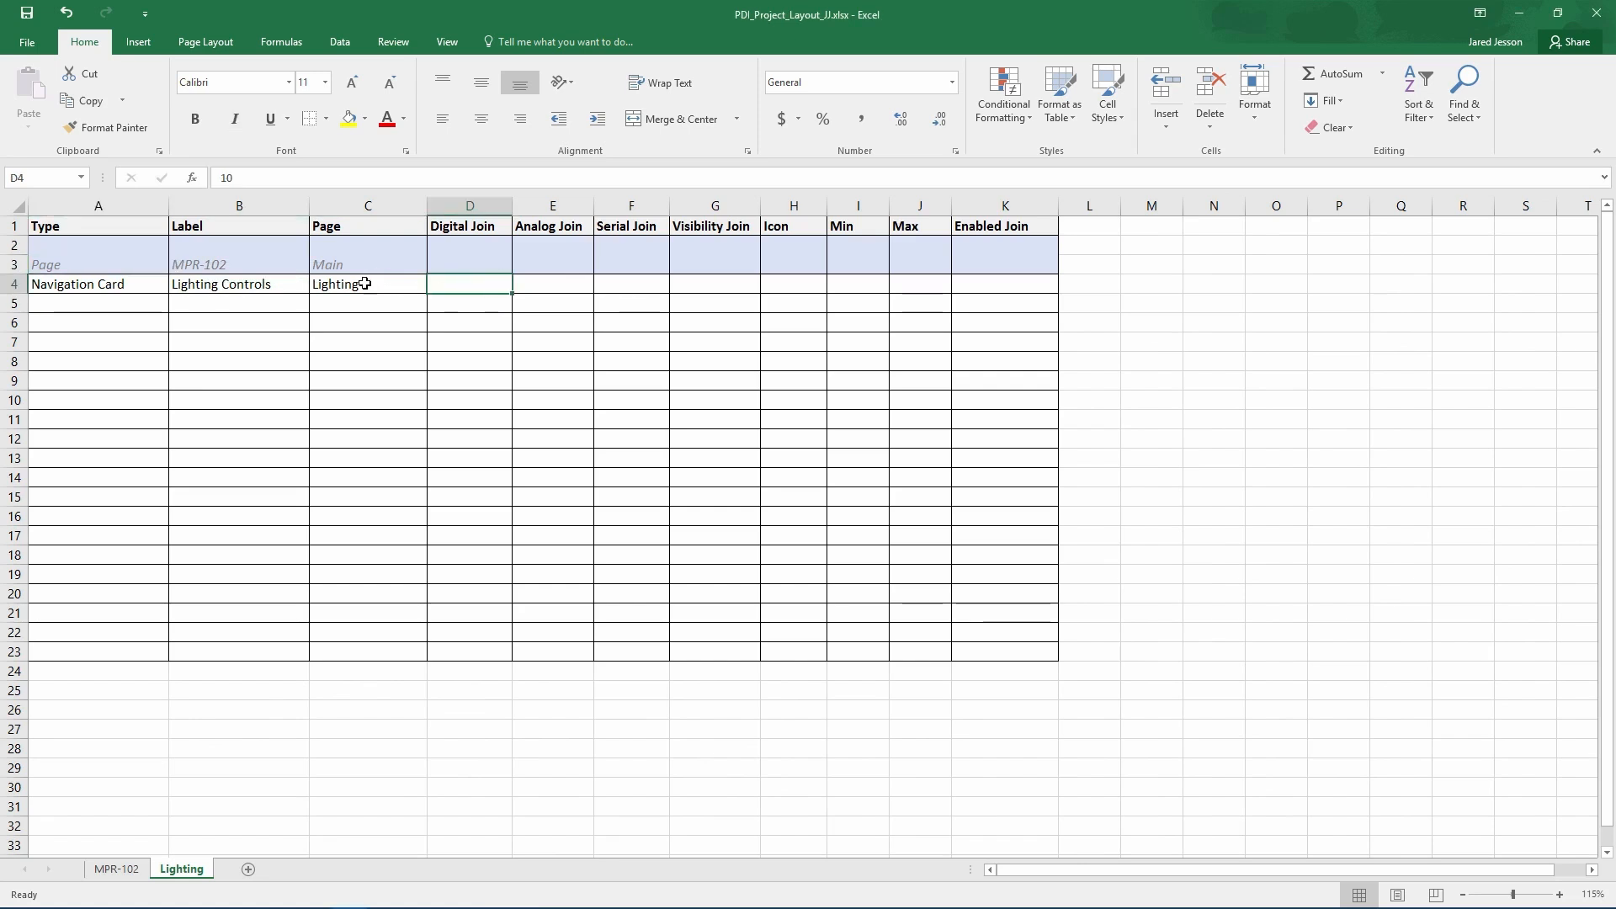
left_click(372, 286)
key("Delete")
left_click(270, 288)
key("Delete")
left_click(101, 290)
key("Delete")
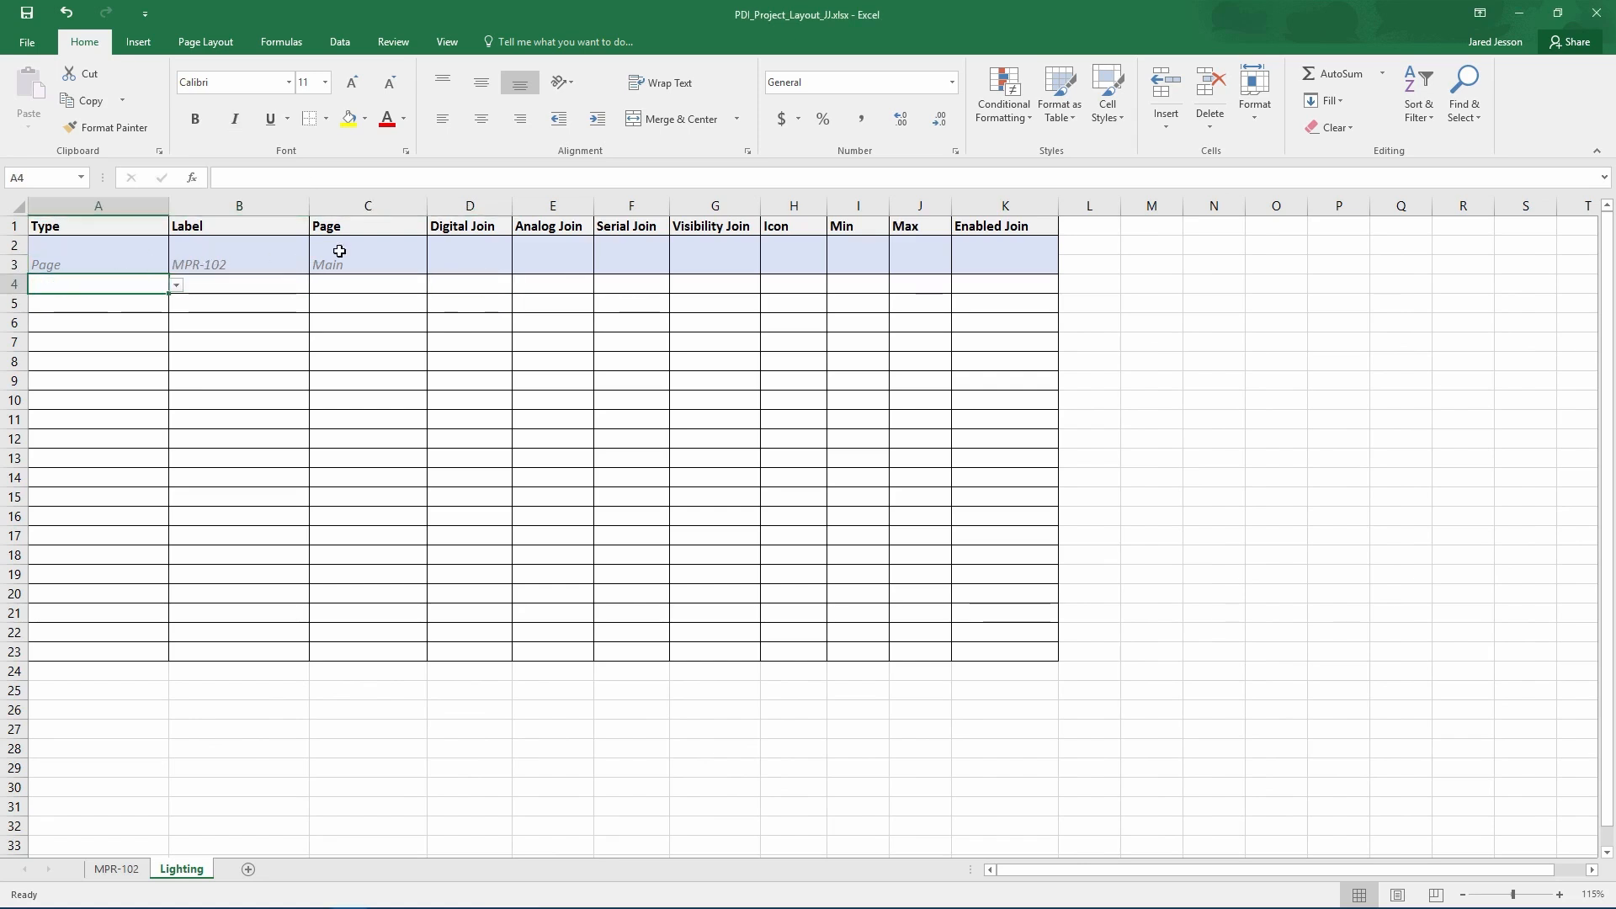
In row 3 of the Lighting sheet, replace the page label with Lighting Controls and the page name with Lighting
left_click(303, 261)
key("Delete")
left_click(361, 264)
key("Delete")
left_click(251, 264)
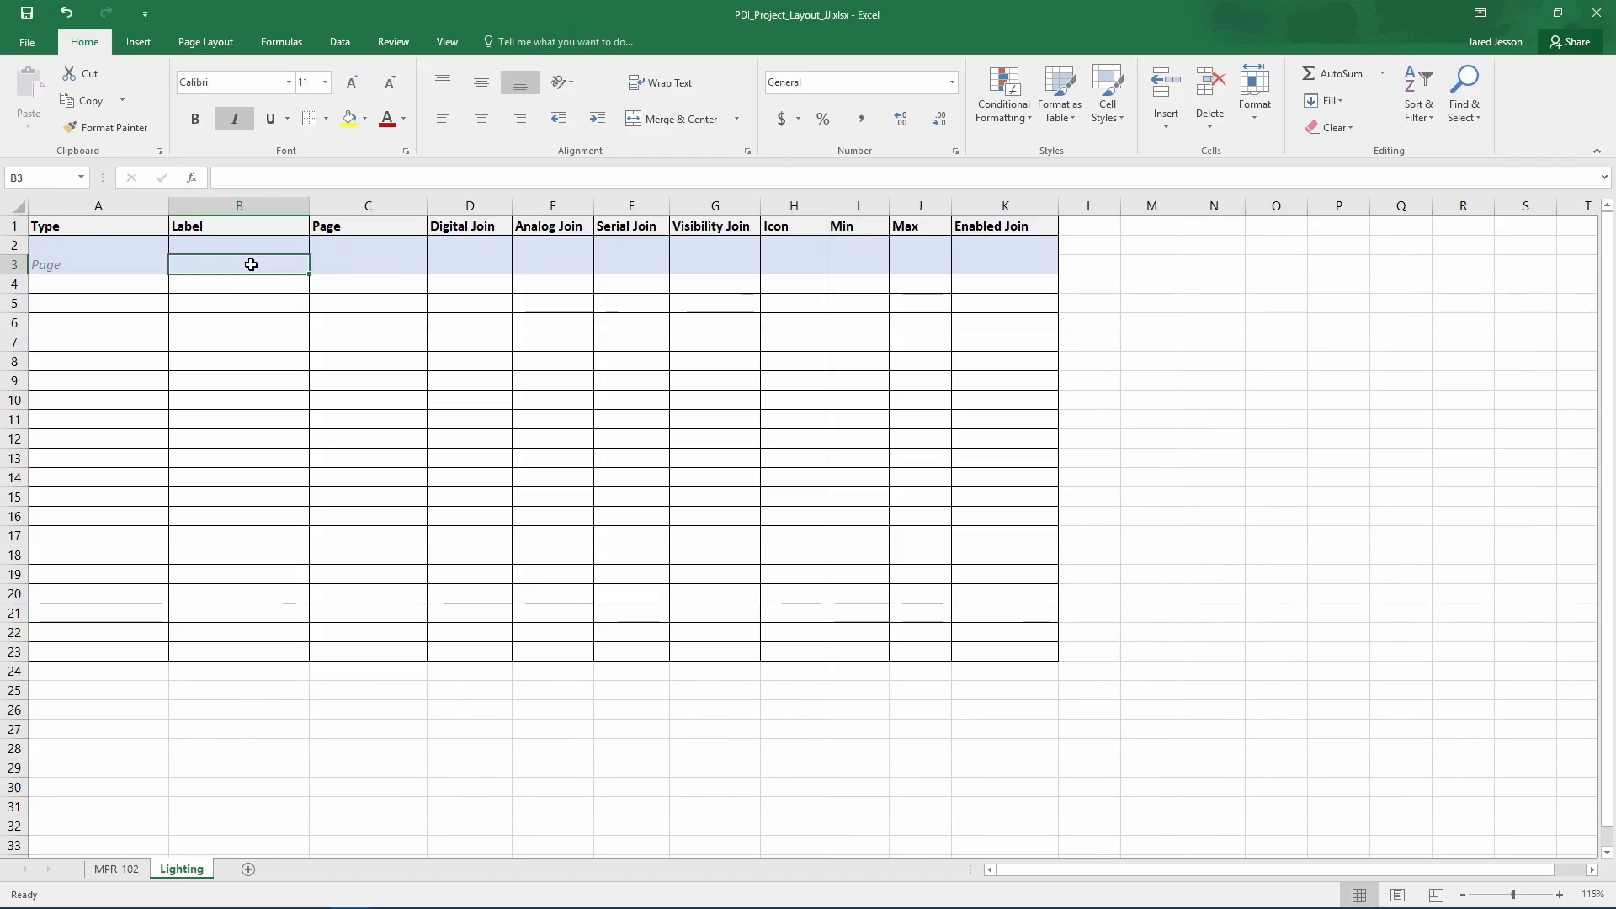
type("Lighting Controls")
left_click(334, 262)
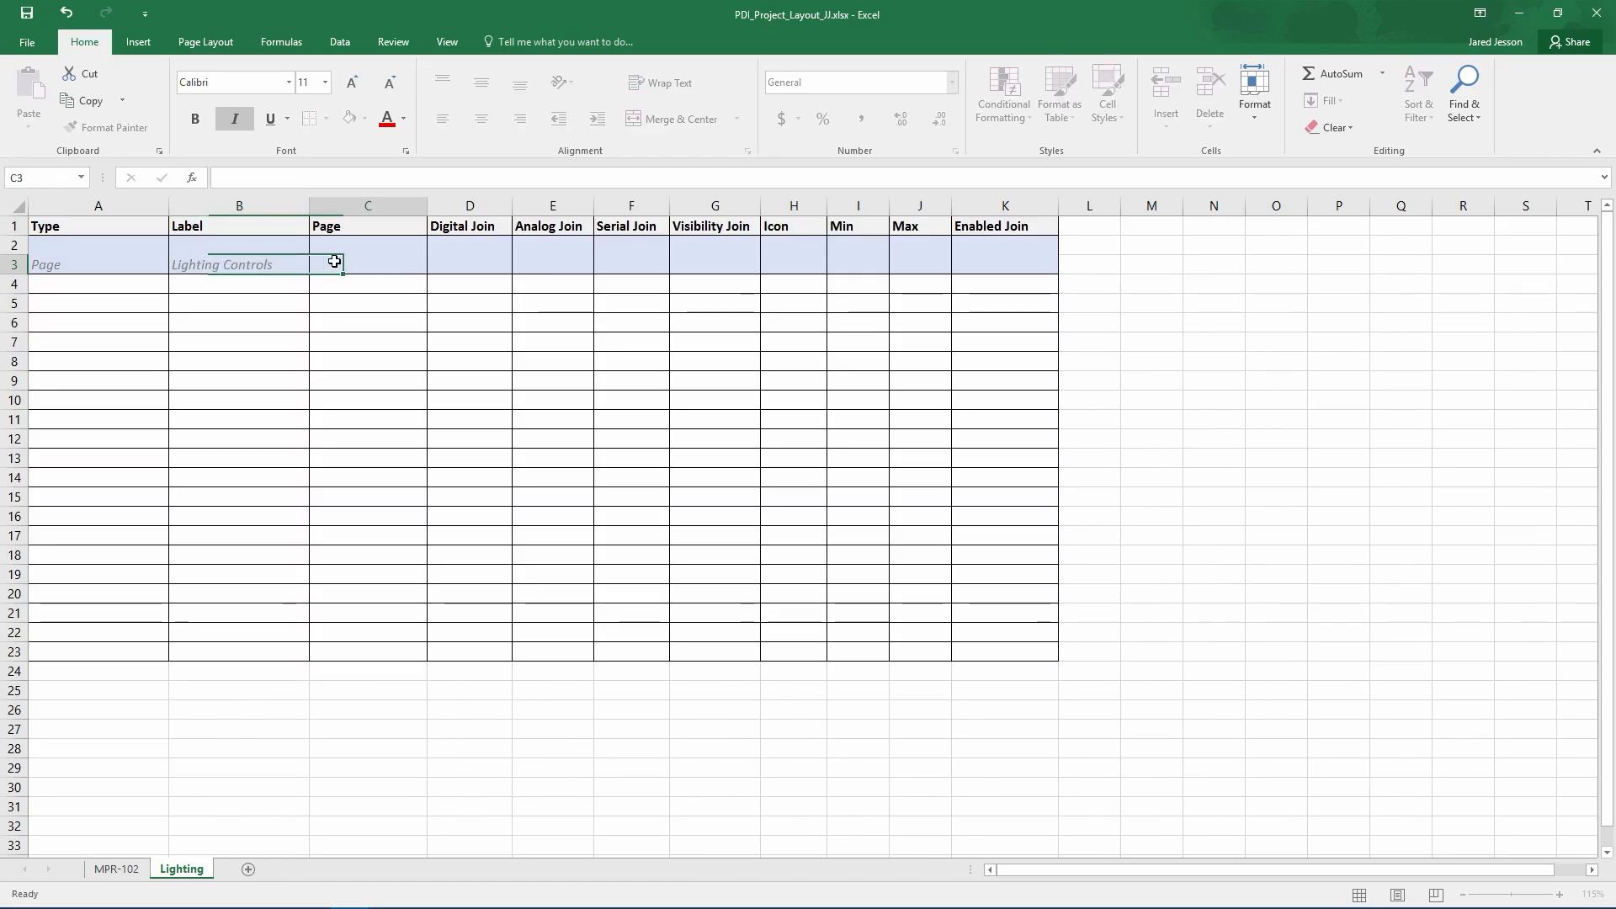
type("Lighting")
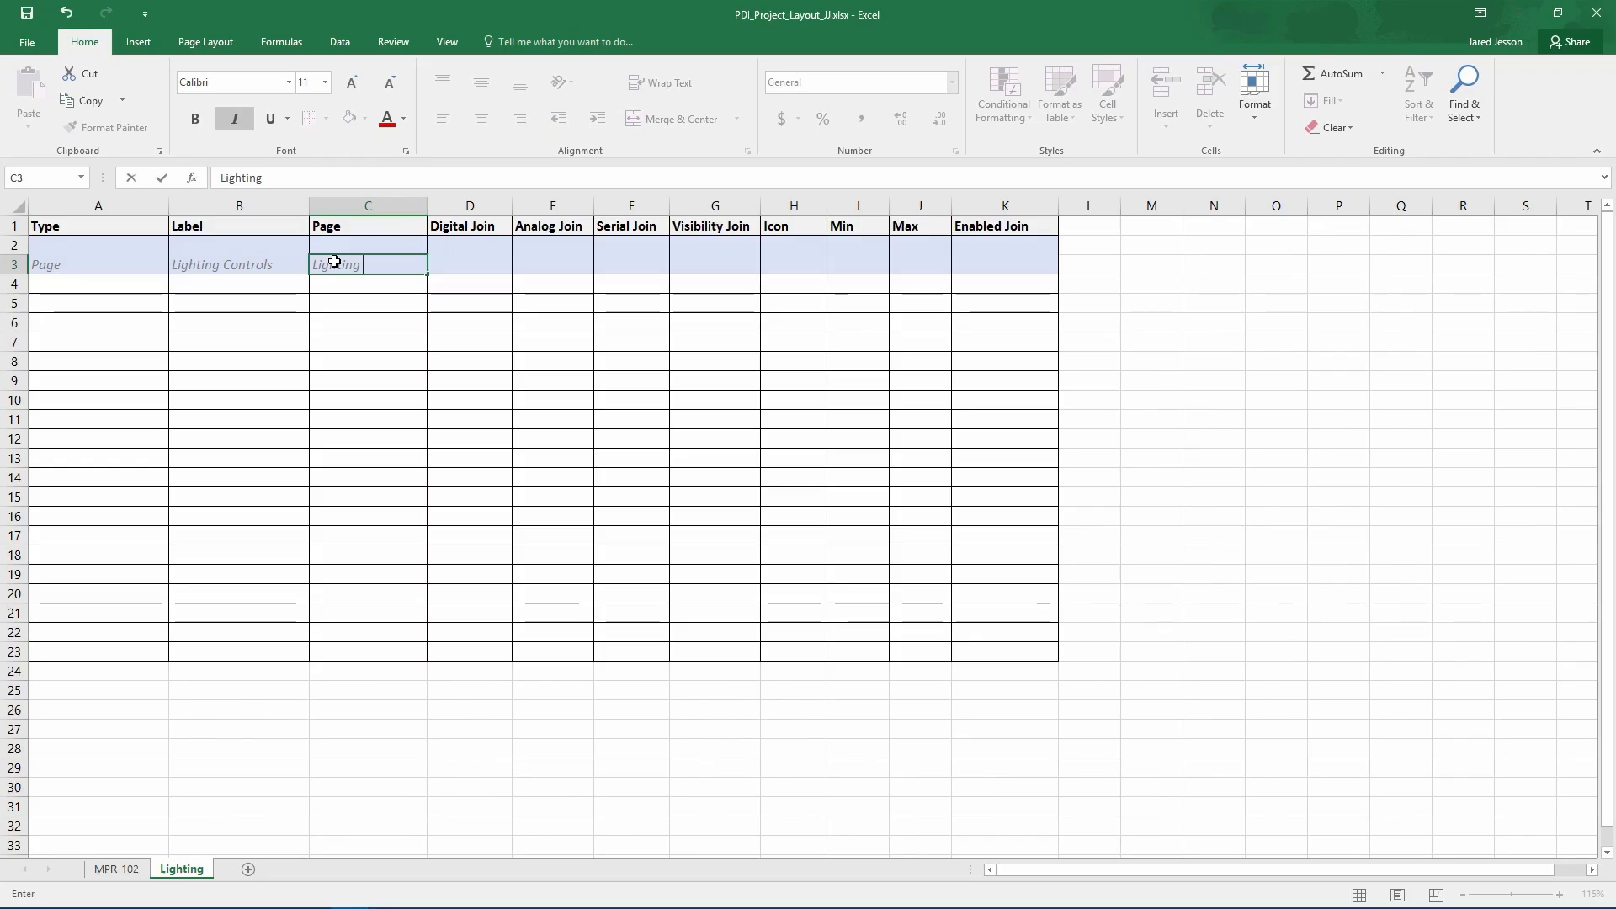
Enter 12 as the digital join of the Lighting Controls page in cell D3
left_click(461, 264)
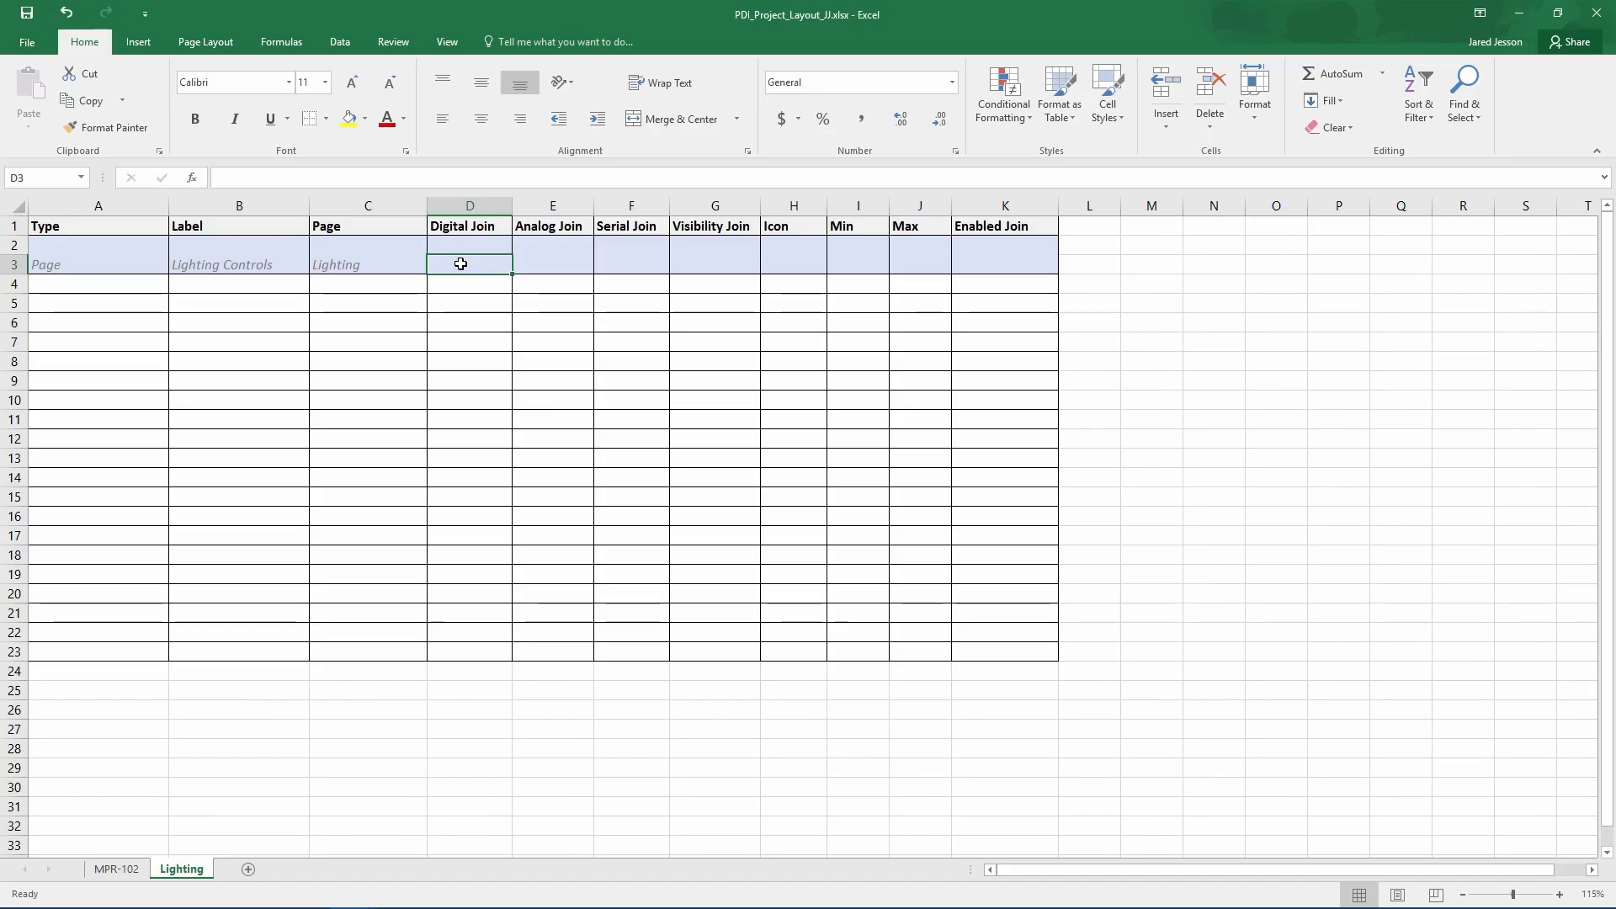
type("12")
left_click(461, 294)
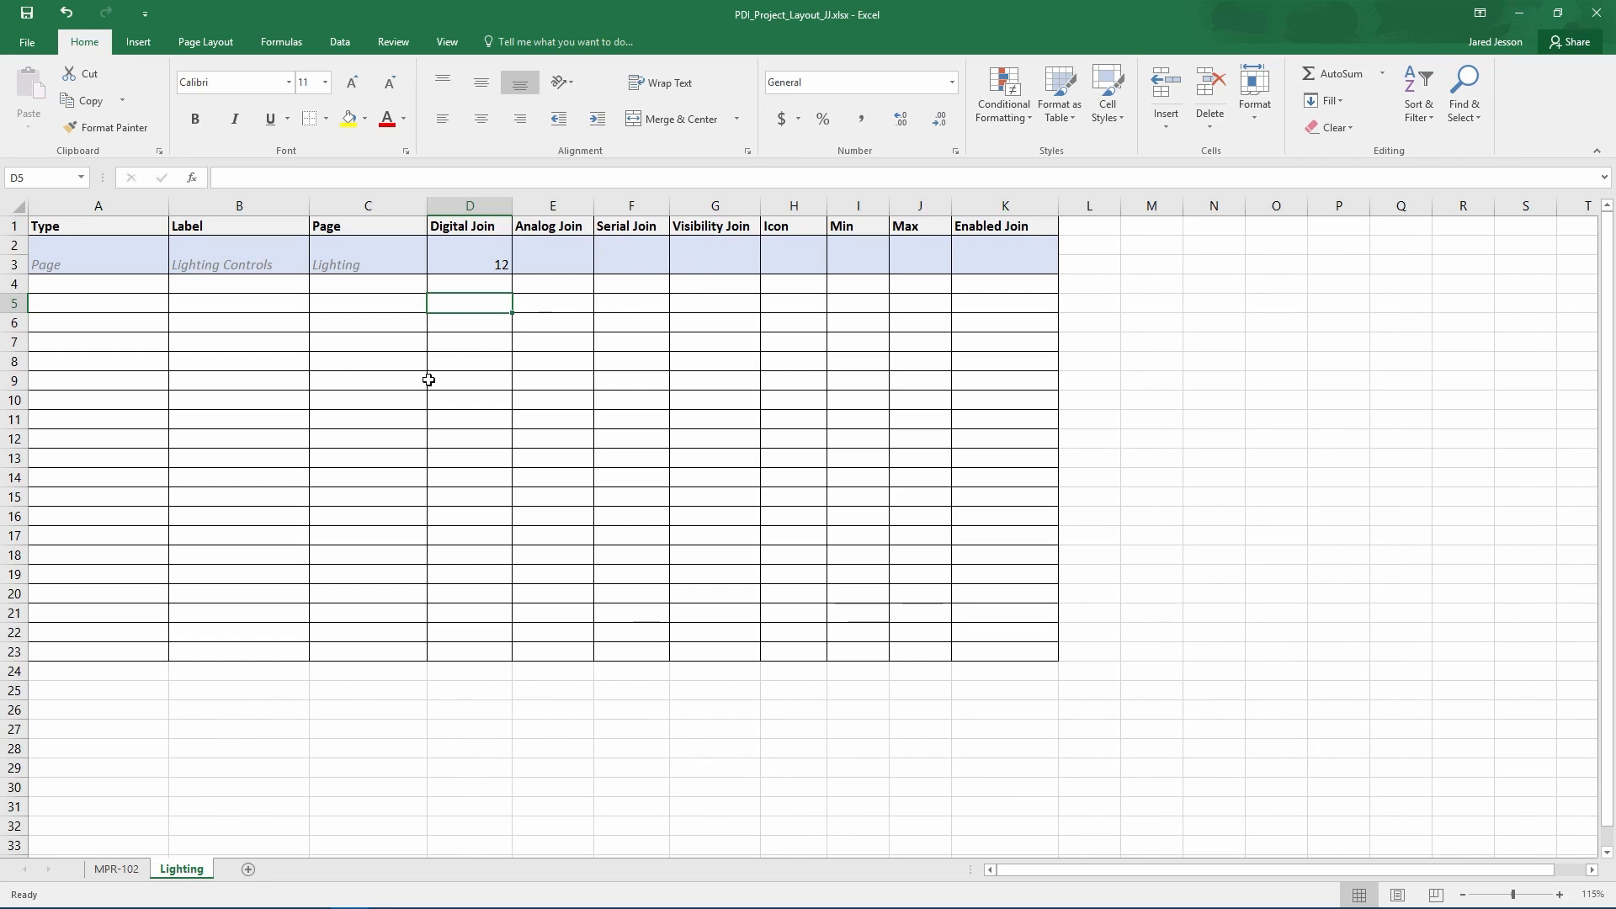
left_click(188, 876)
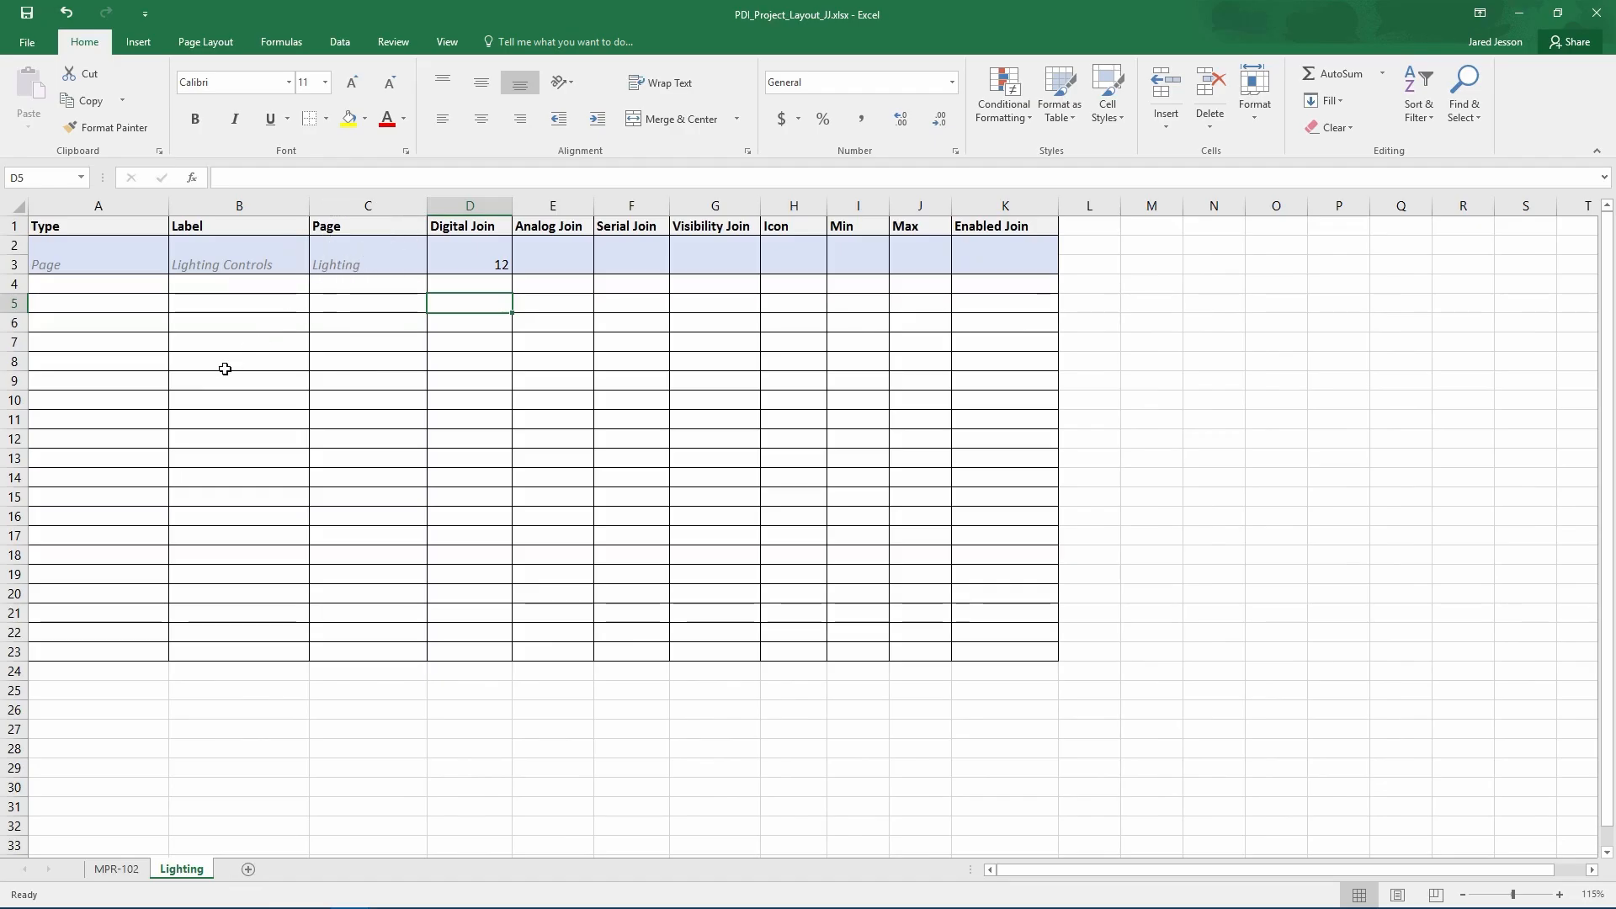
Set the type of rows 4 to 6 on the Lighting sheet to Button
left_click(154, 283)
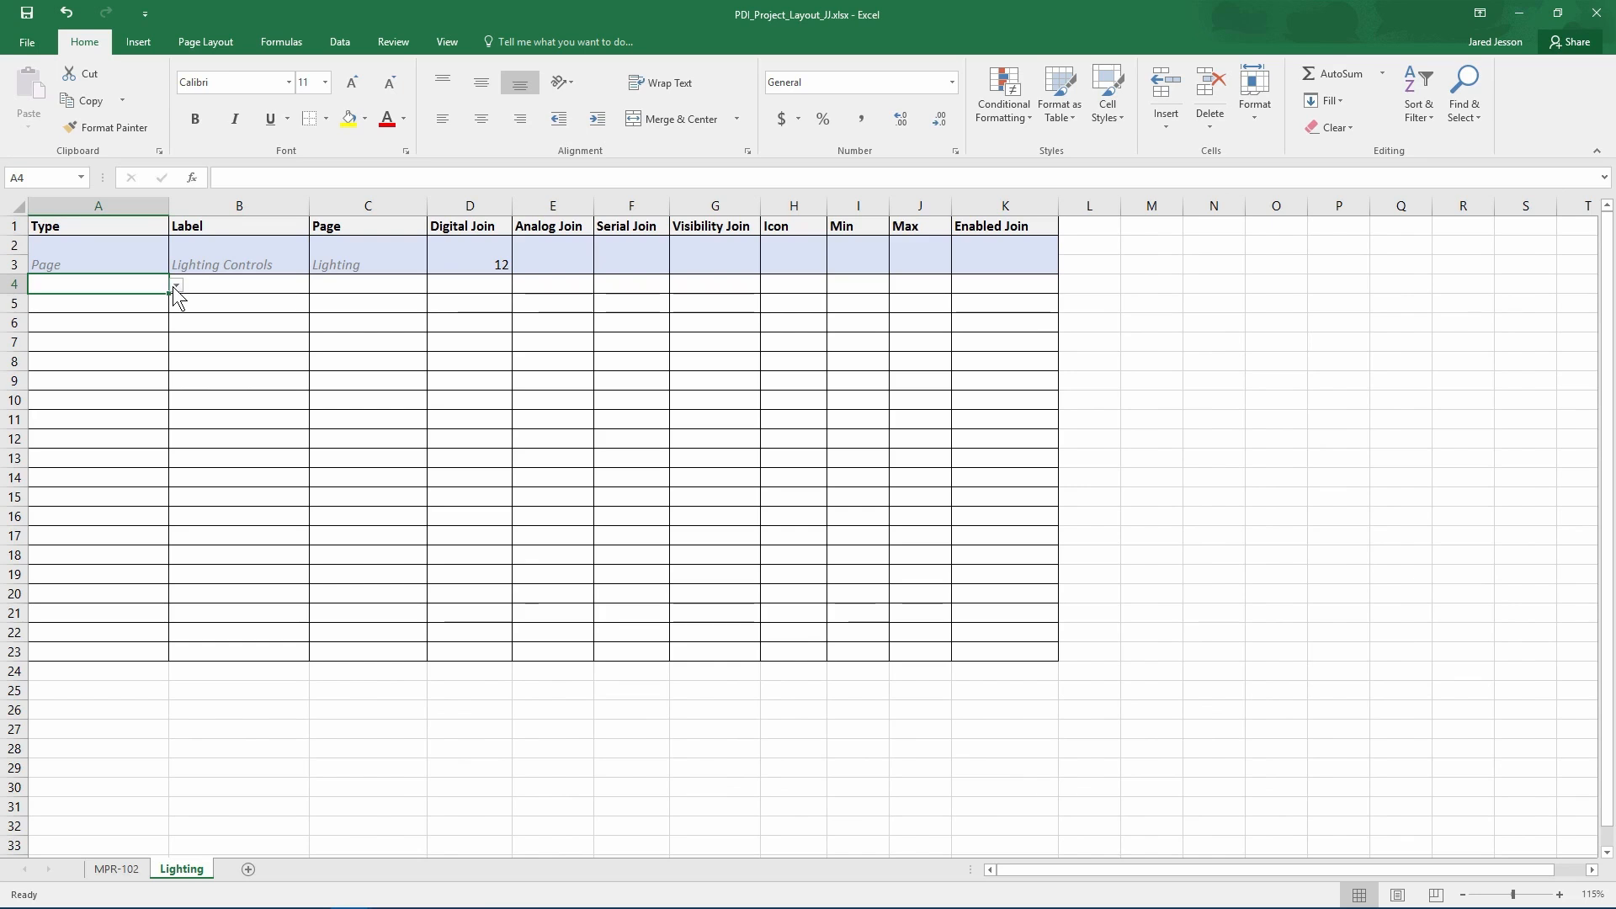
left_click(175, 285)
left_click(160, 314)
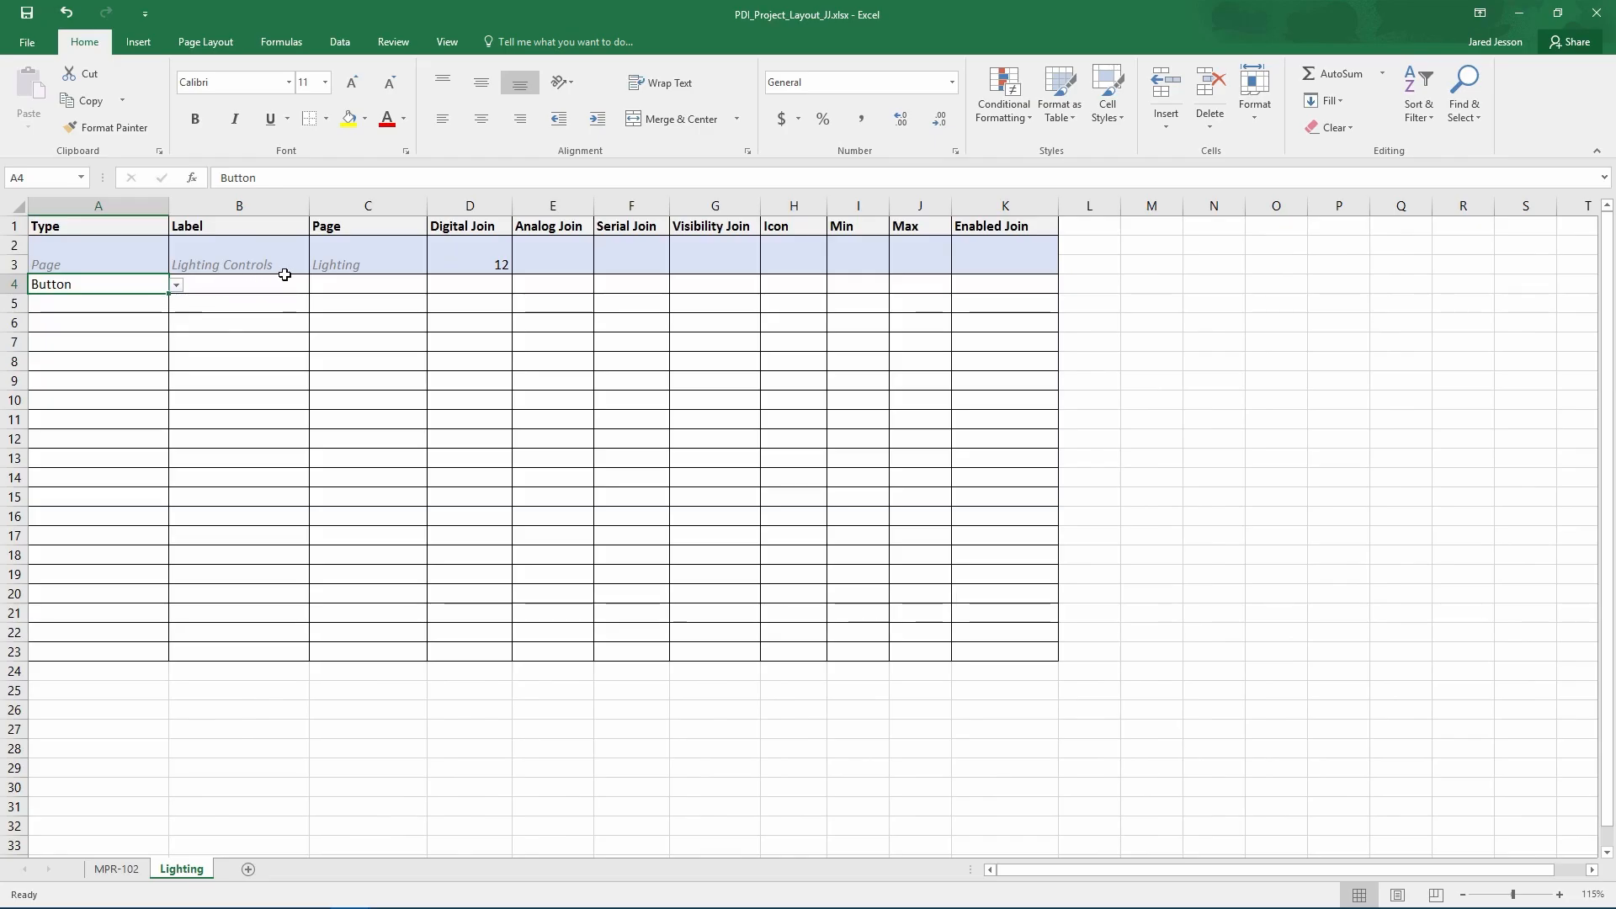
left_click(160, 302)
left_click(175, 306)
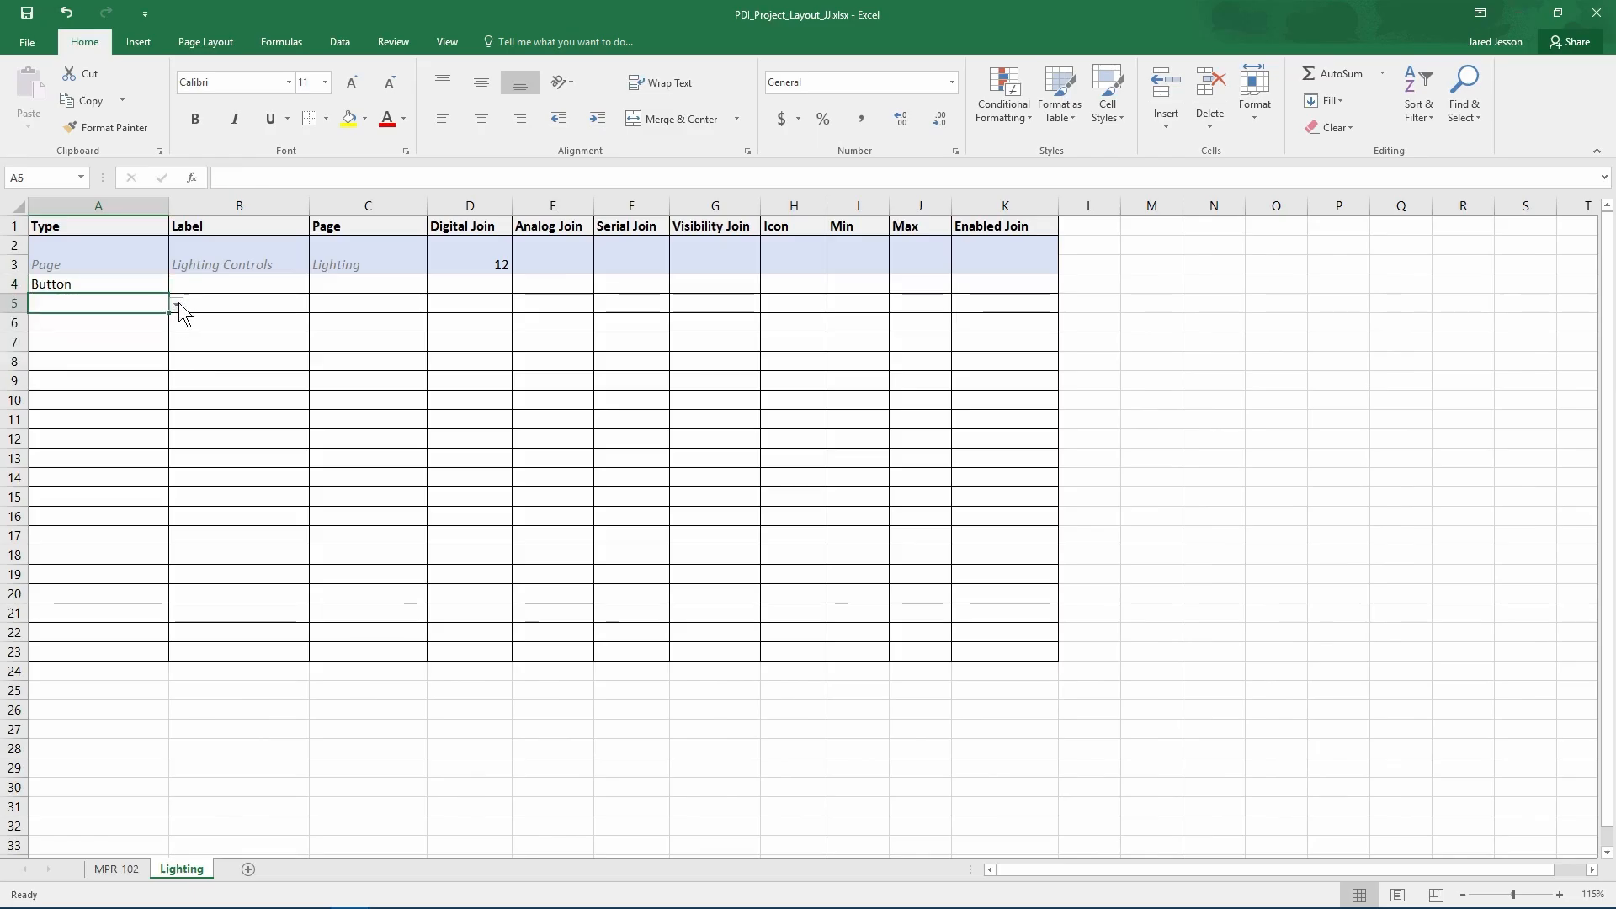
left_click(178, 303)
left_click(143, 334)
left_click(150, 328)
left_click(176, 323)
left_click(157, 351)
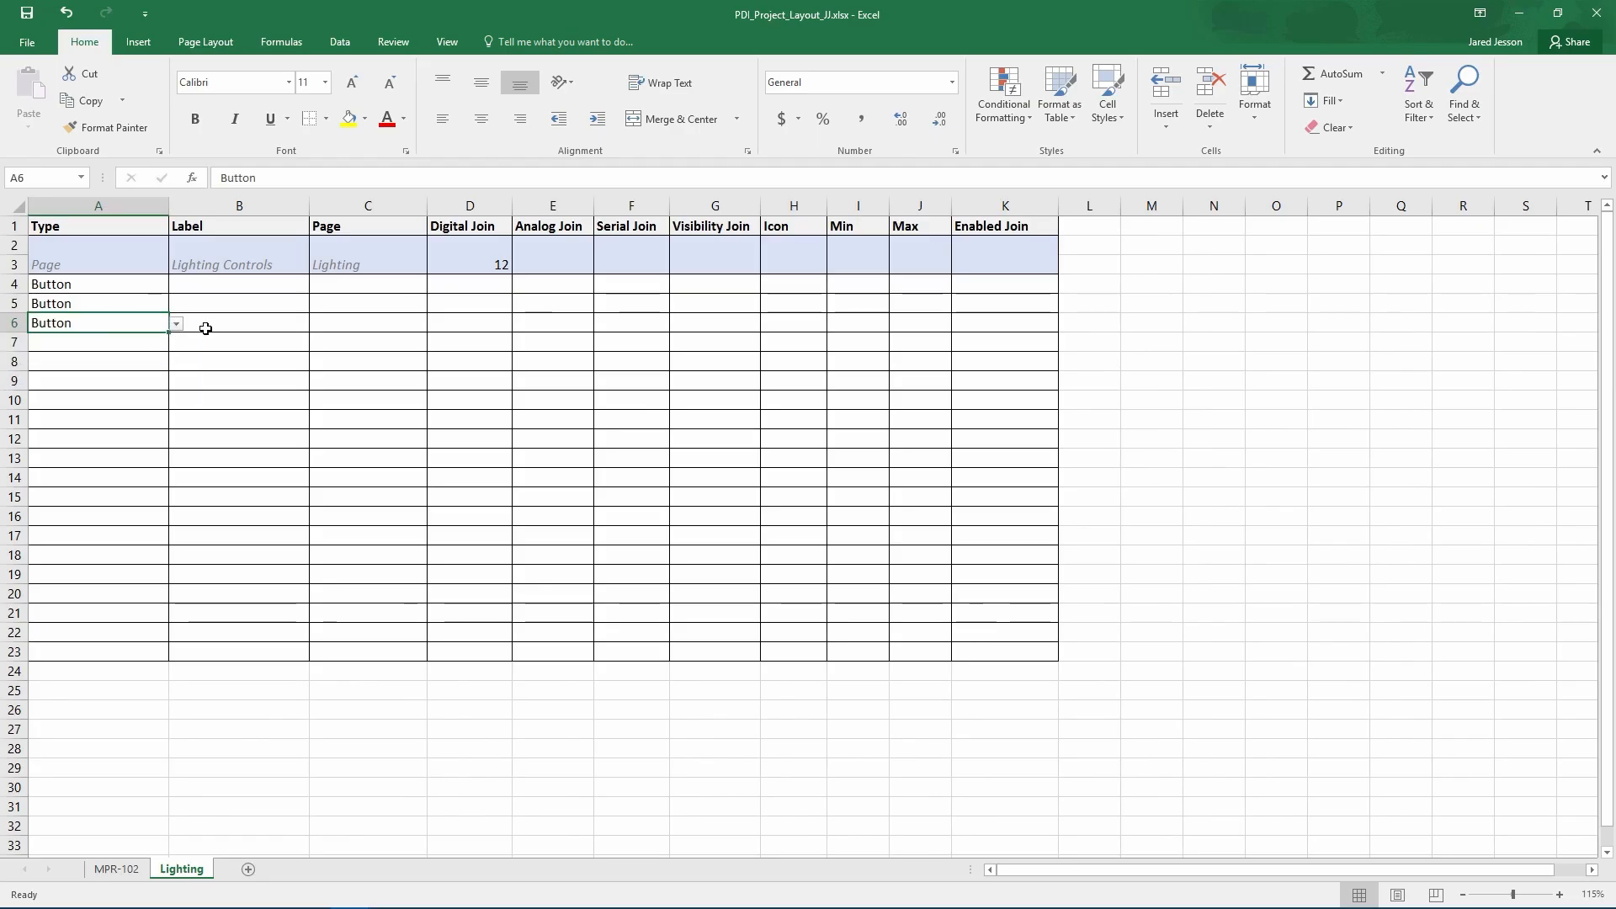
Label the three buttons in B4:B6 as Lights All On, Lights All Off and Lights Preset Movie
left_click(227, 286)
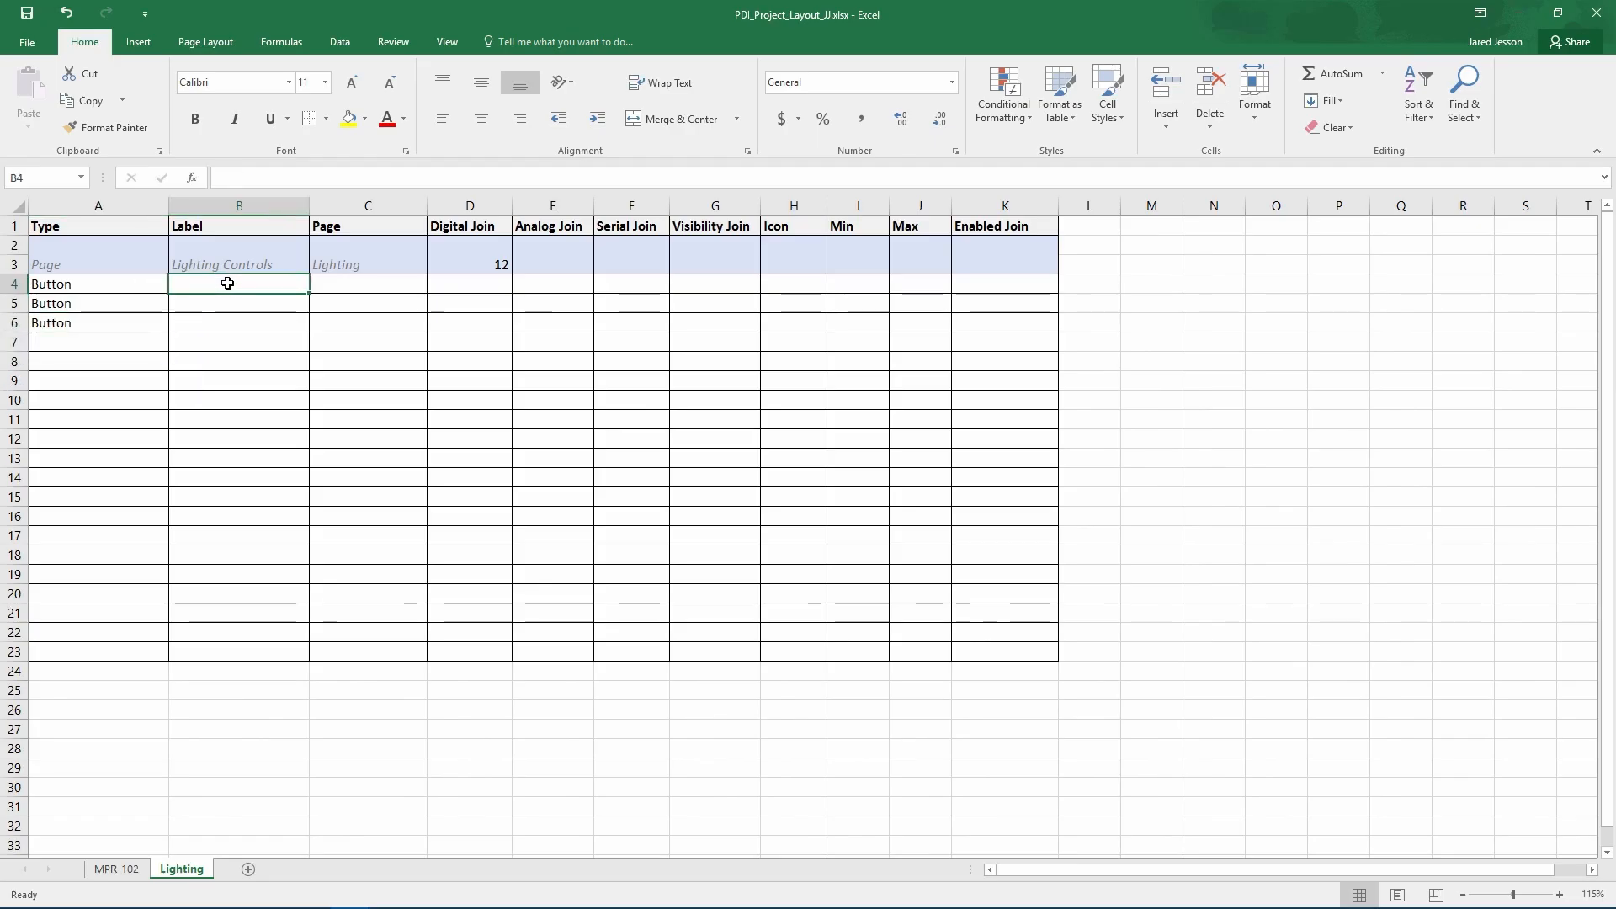
type("Lights All On")
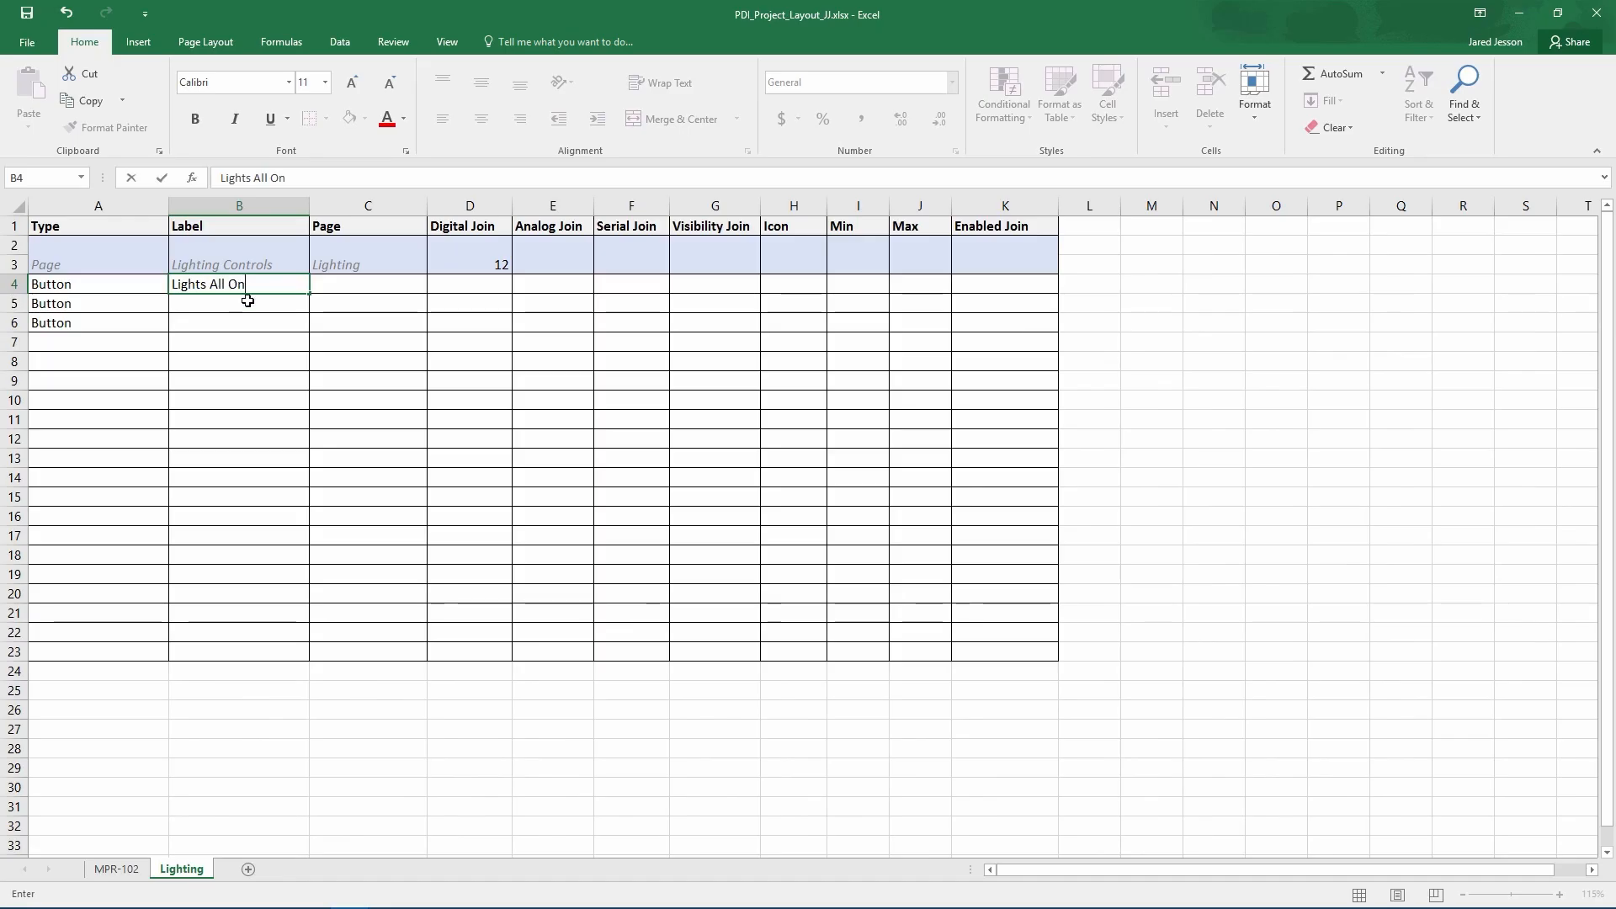
key("Return")
type("Lights All Off")
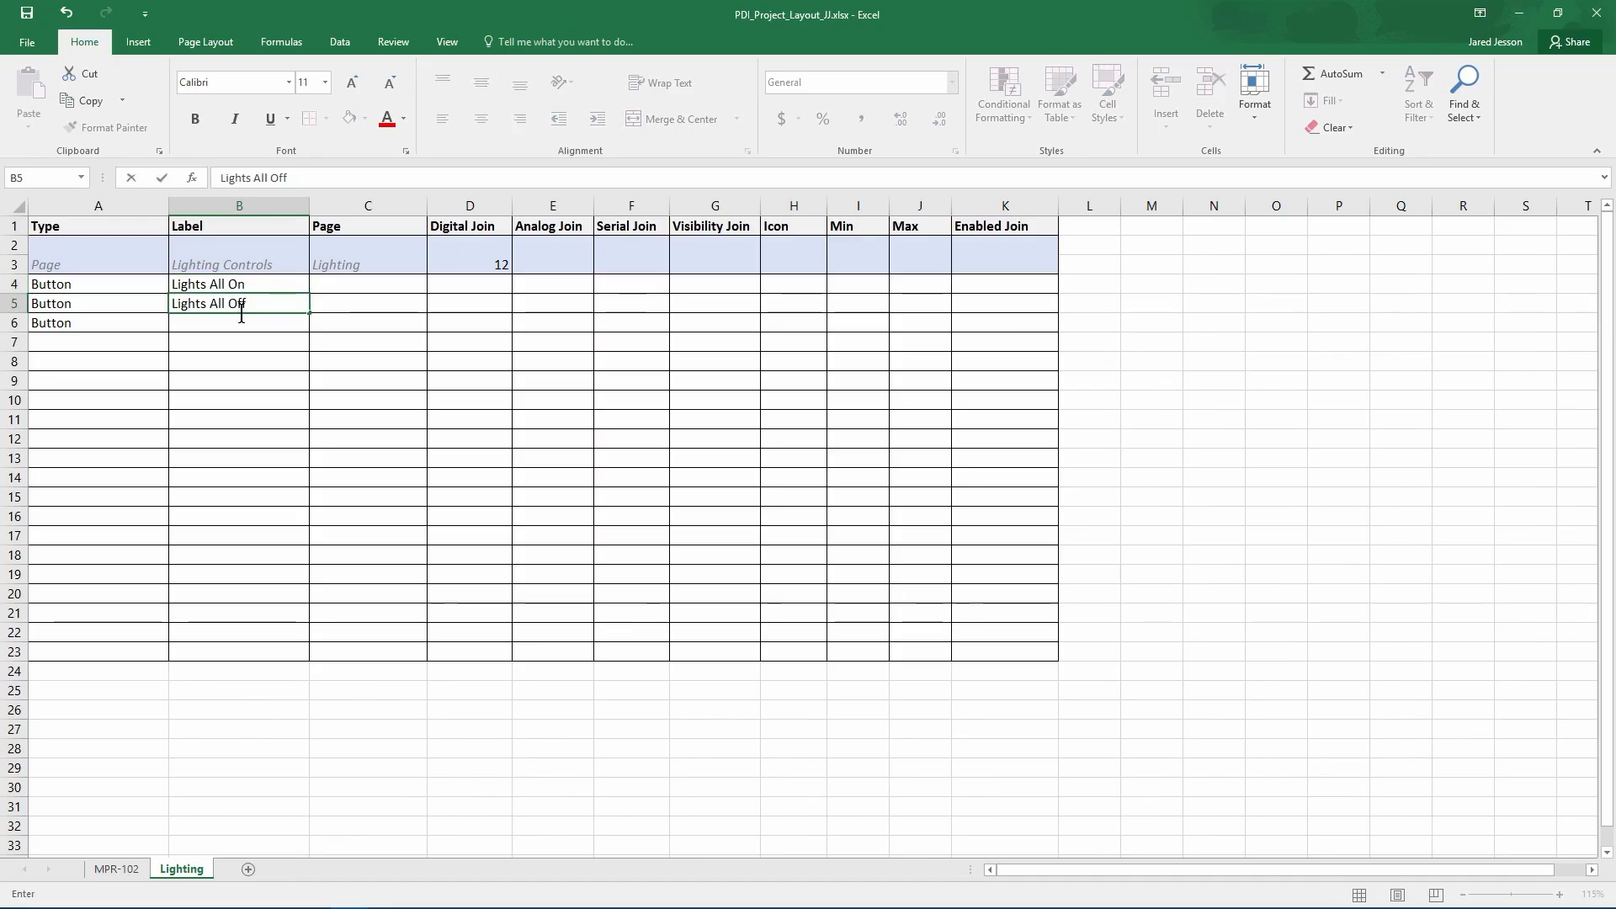
key("Return")
type("Lig")
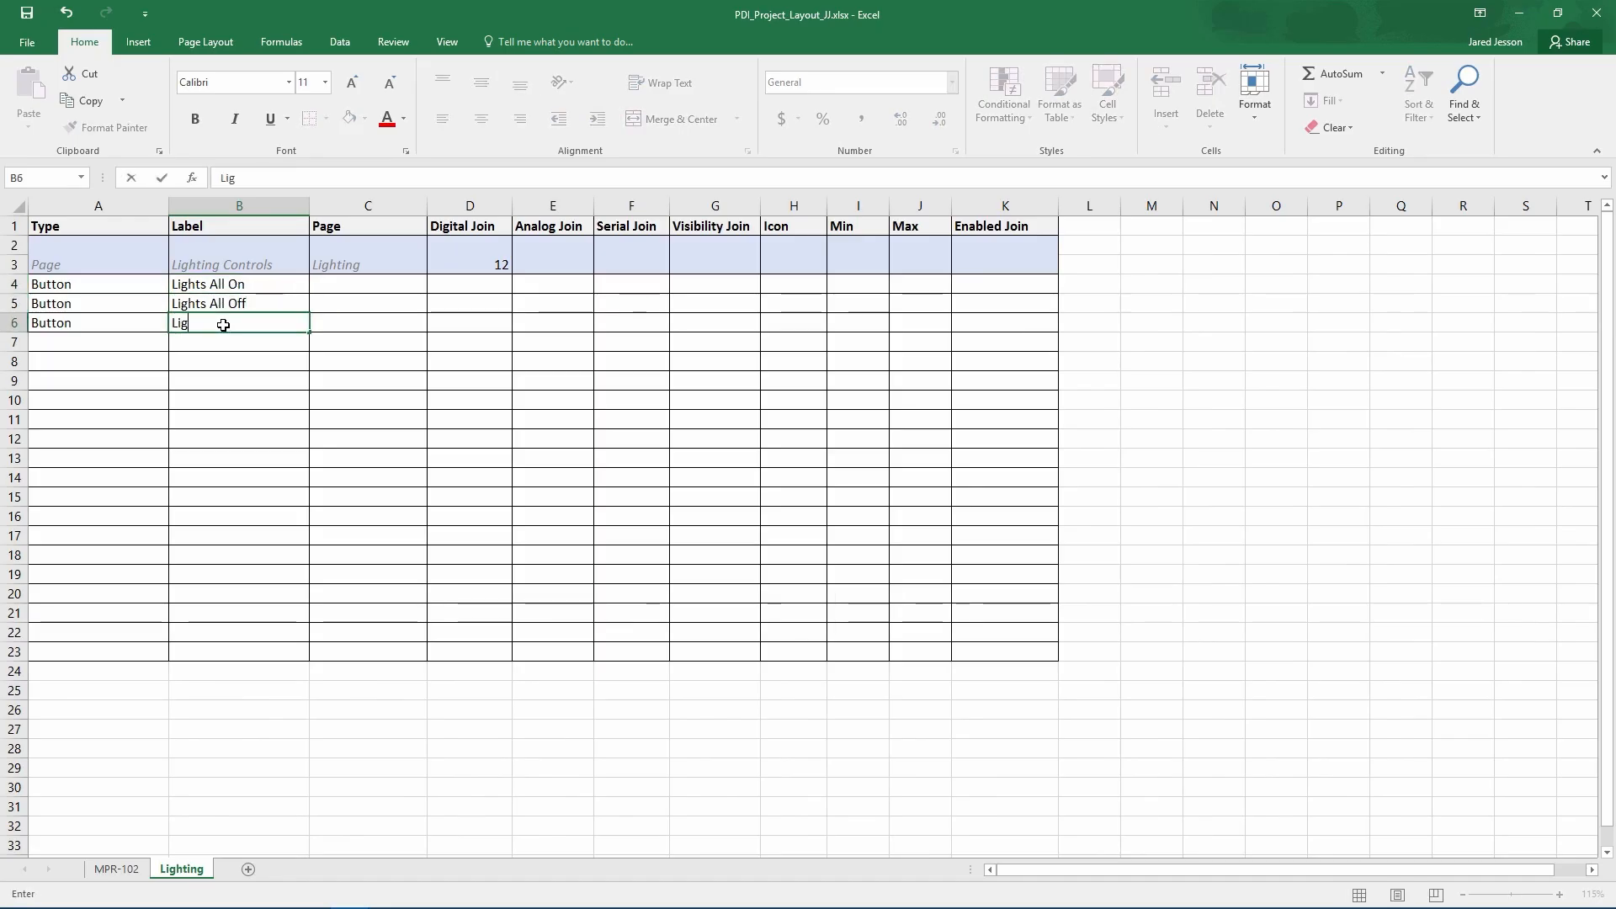
type("hts Preset Movie")
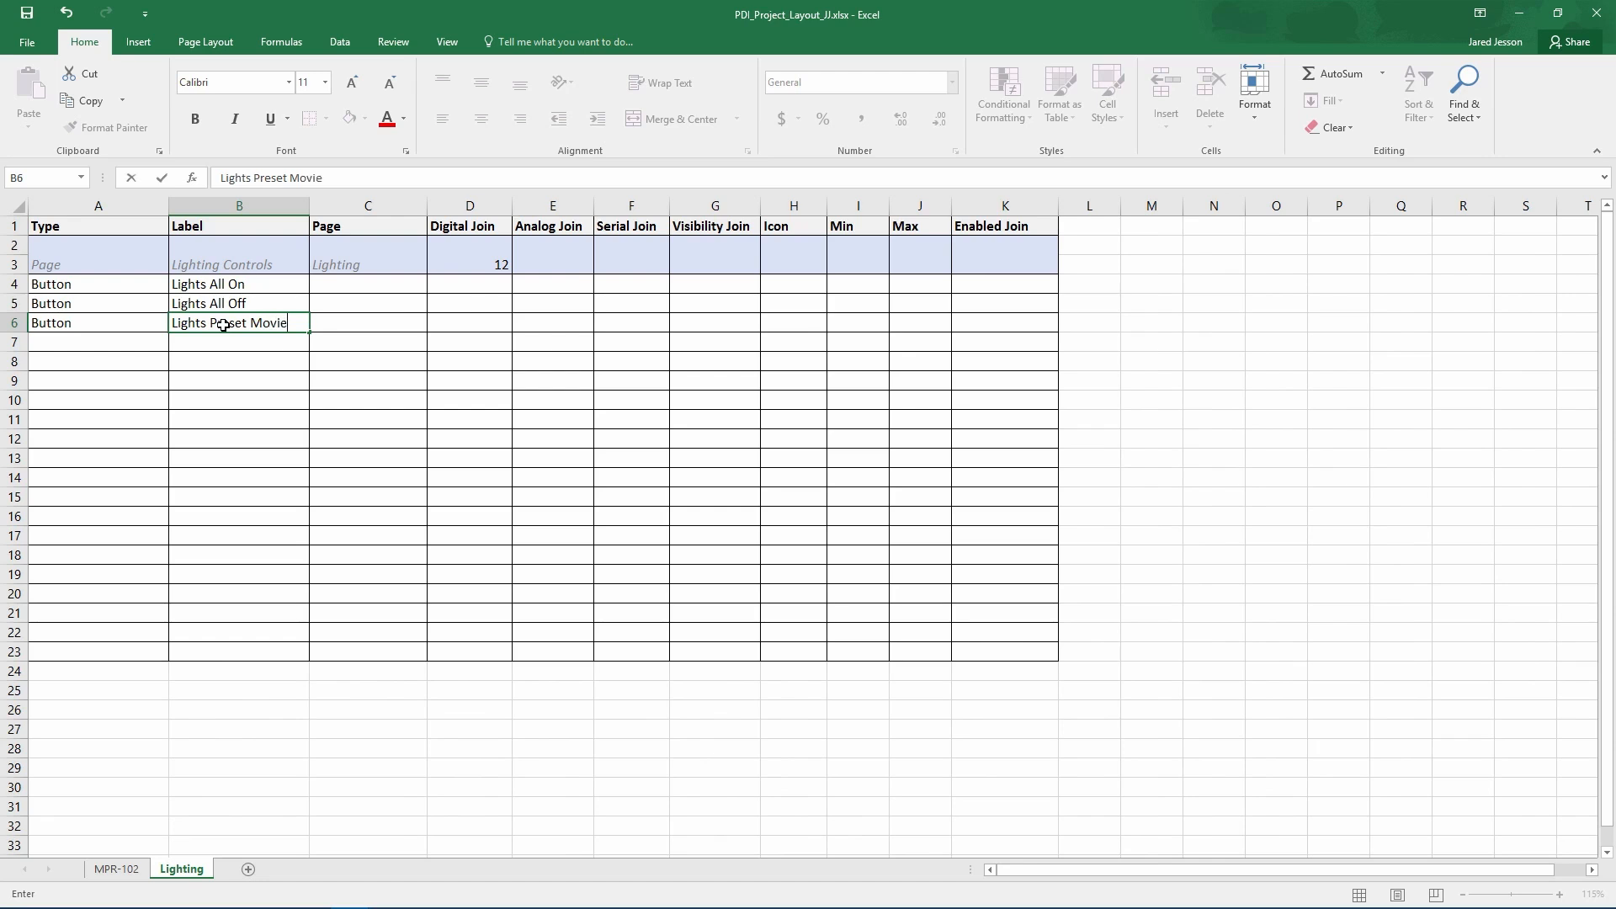
Enter digital joins 8, 9 and 6 for the three lighting buttons in cells D4 to D6
left_click(454, 287)
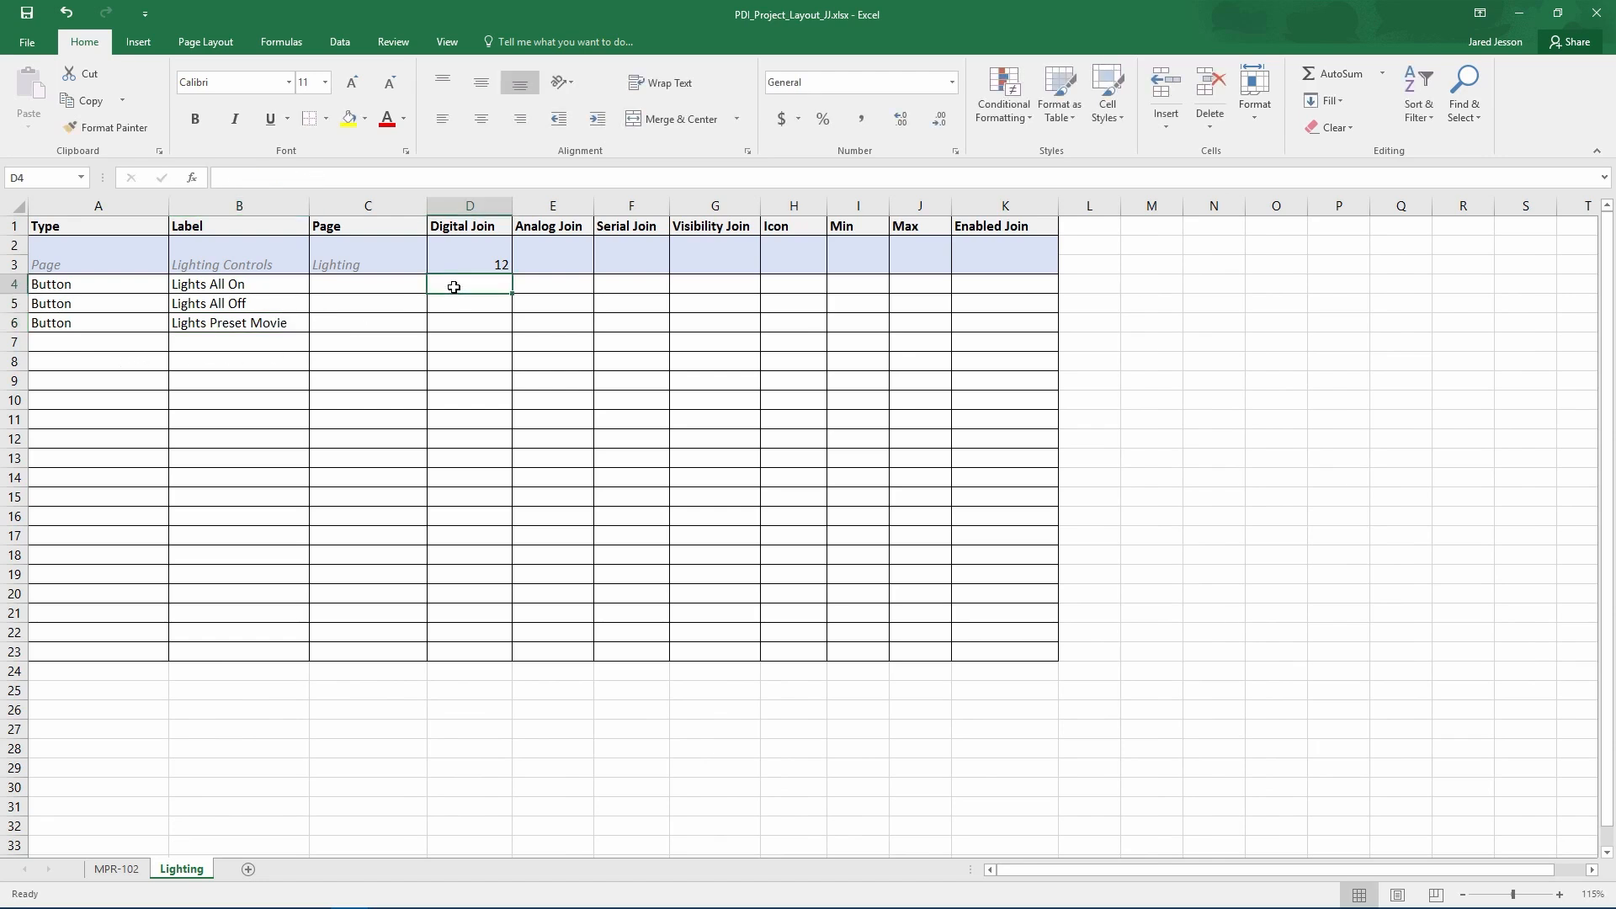
type("8")
left_click(452, 304)
type("9")
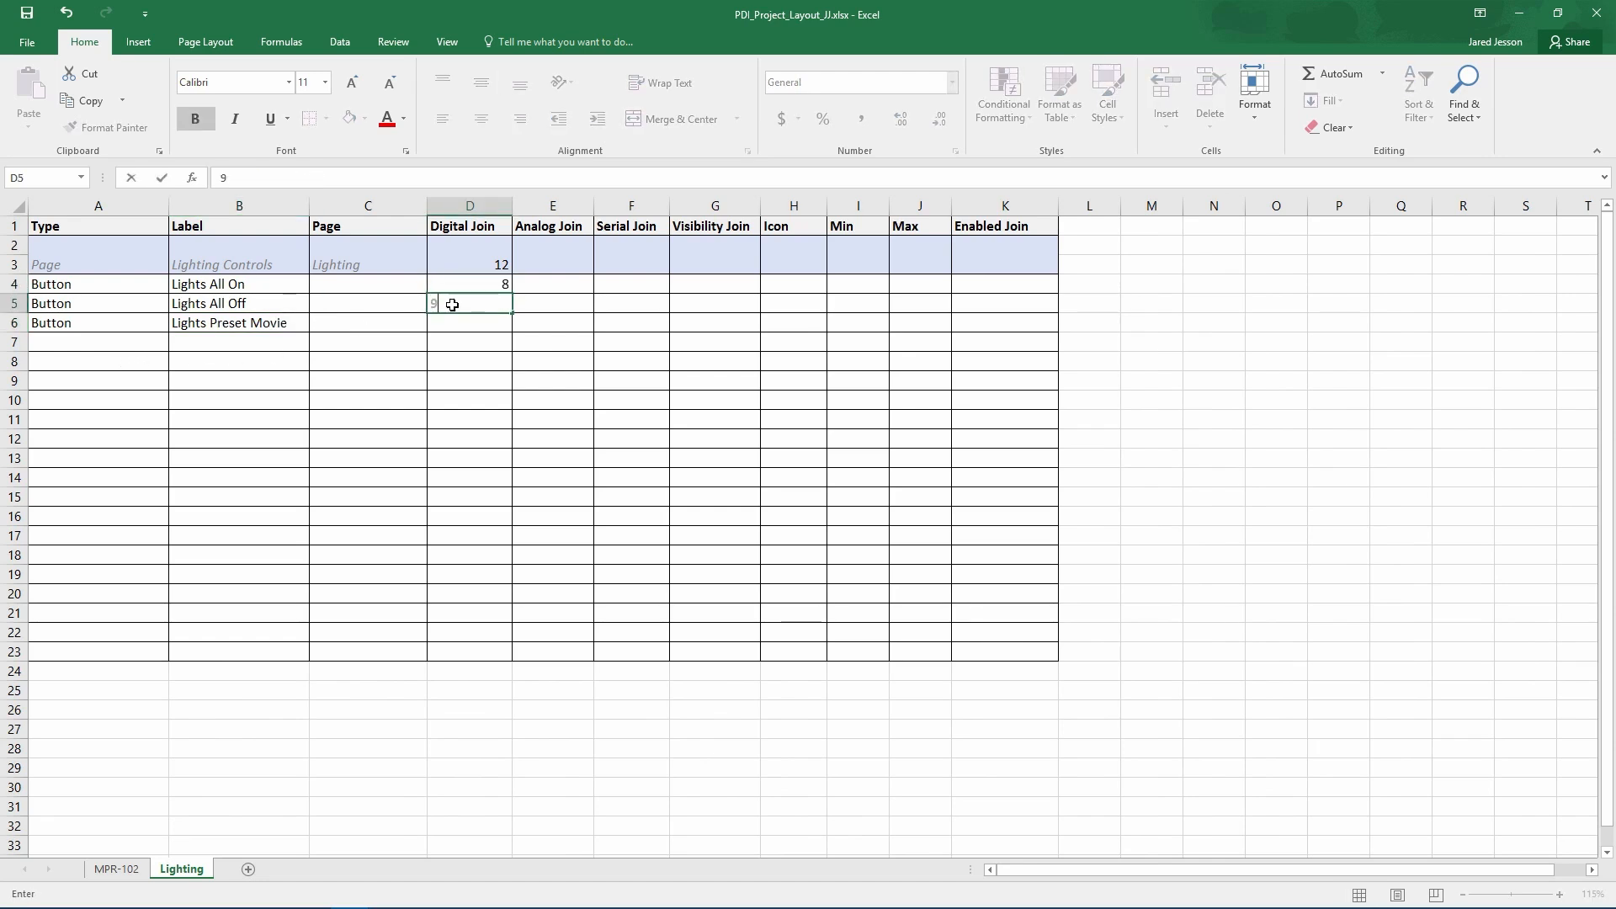
left_click(457, 319)
type("6")
left_click(488, 352)
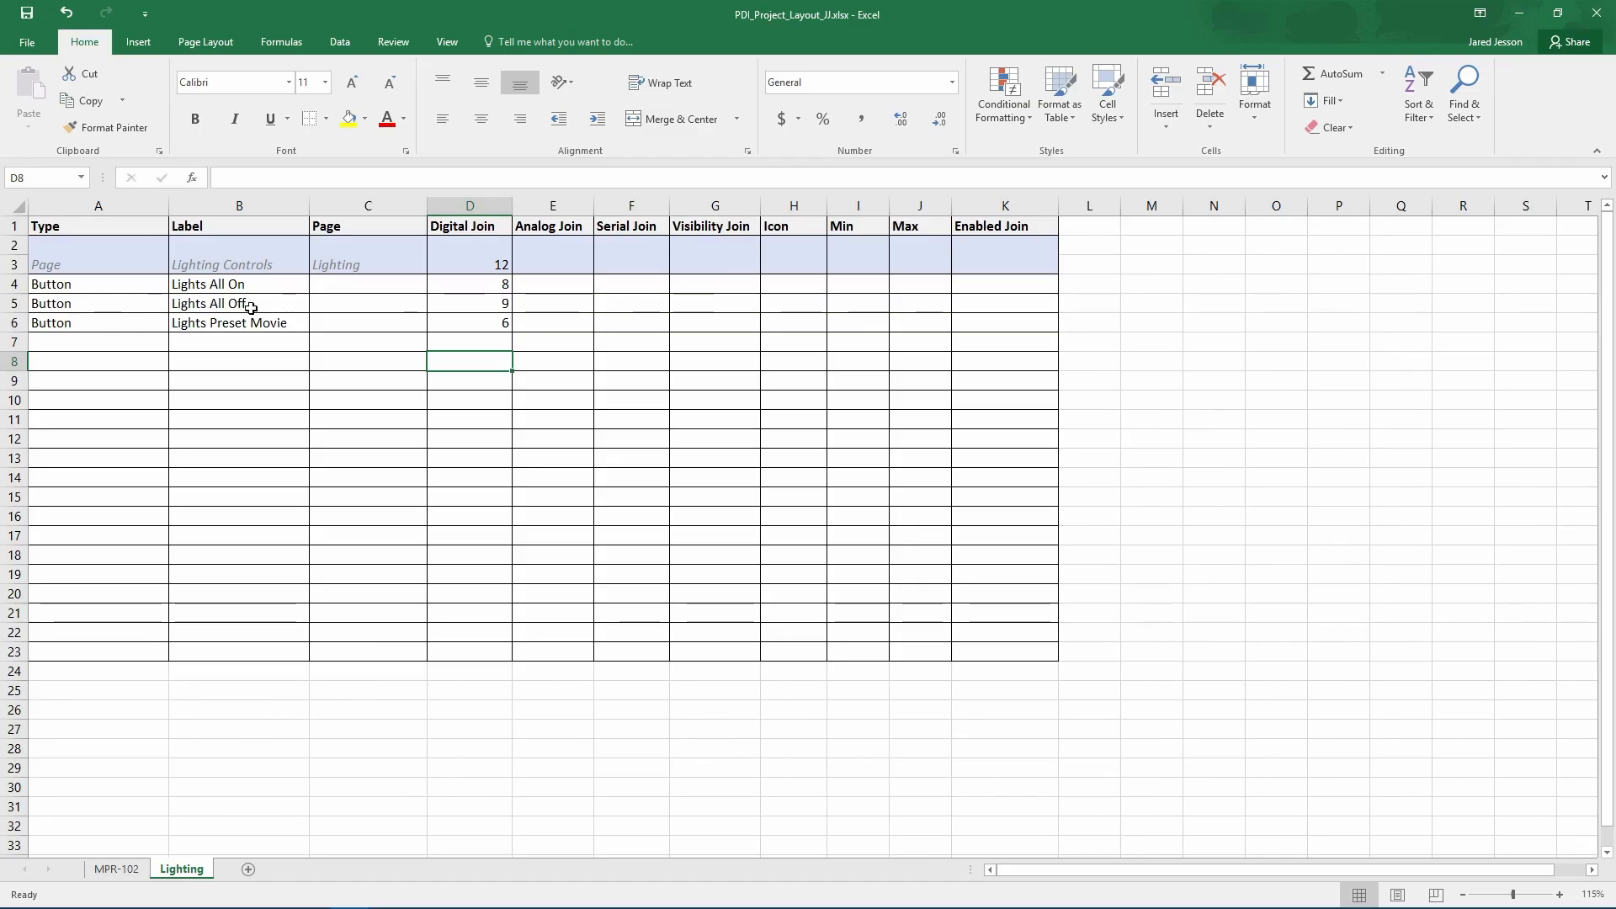
Assign the fas fa-user-lock icon to the Lights All Off button in cell H5
left_click(791, 303)
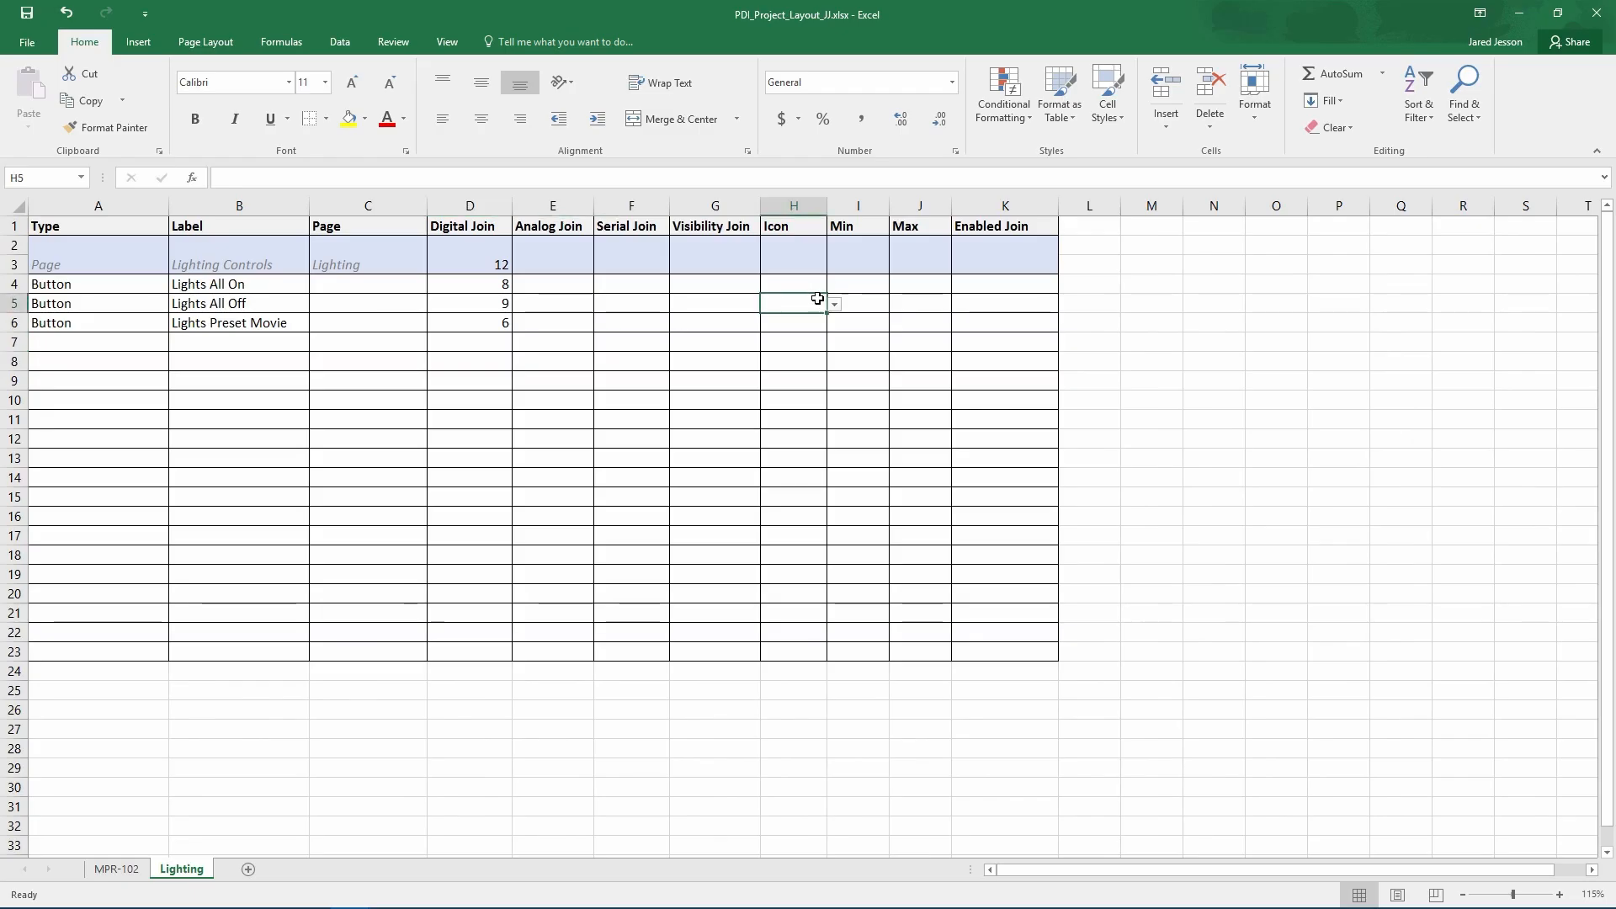
left_click(833, 306)
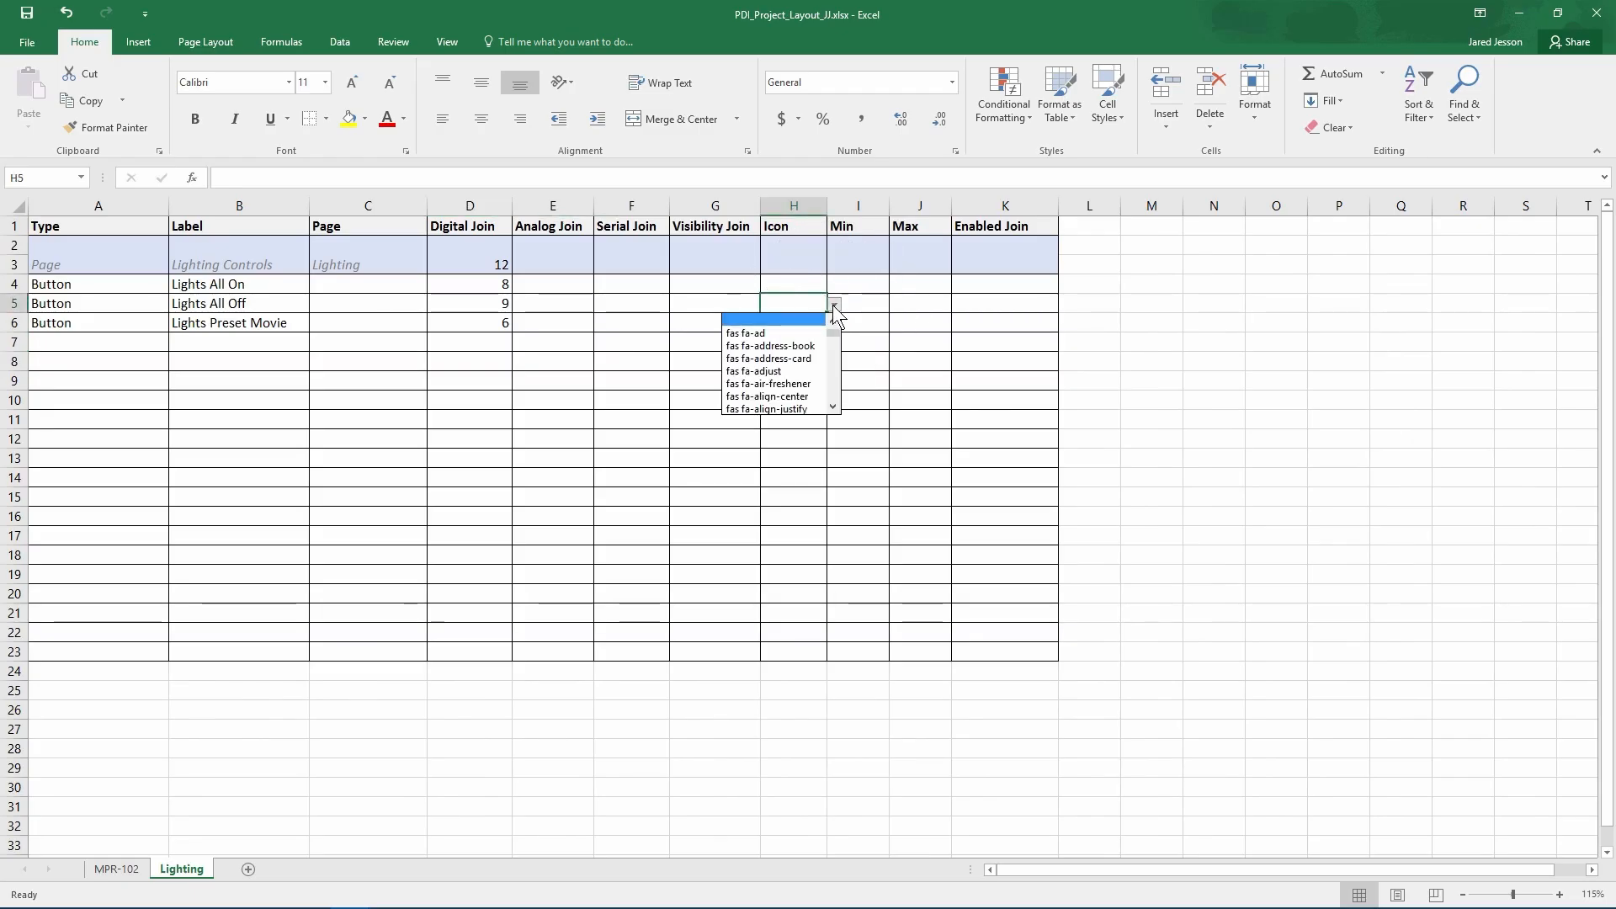
left_click_drag(832, 349, 831, 367)
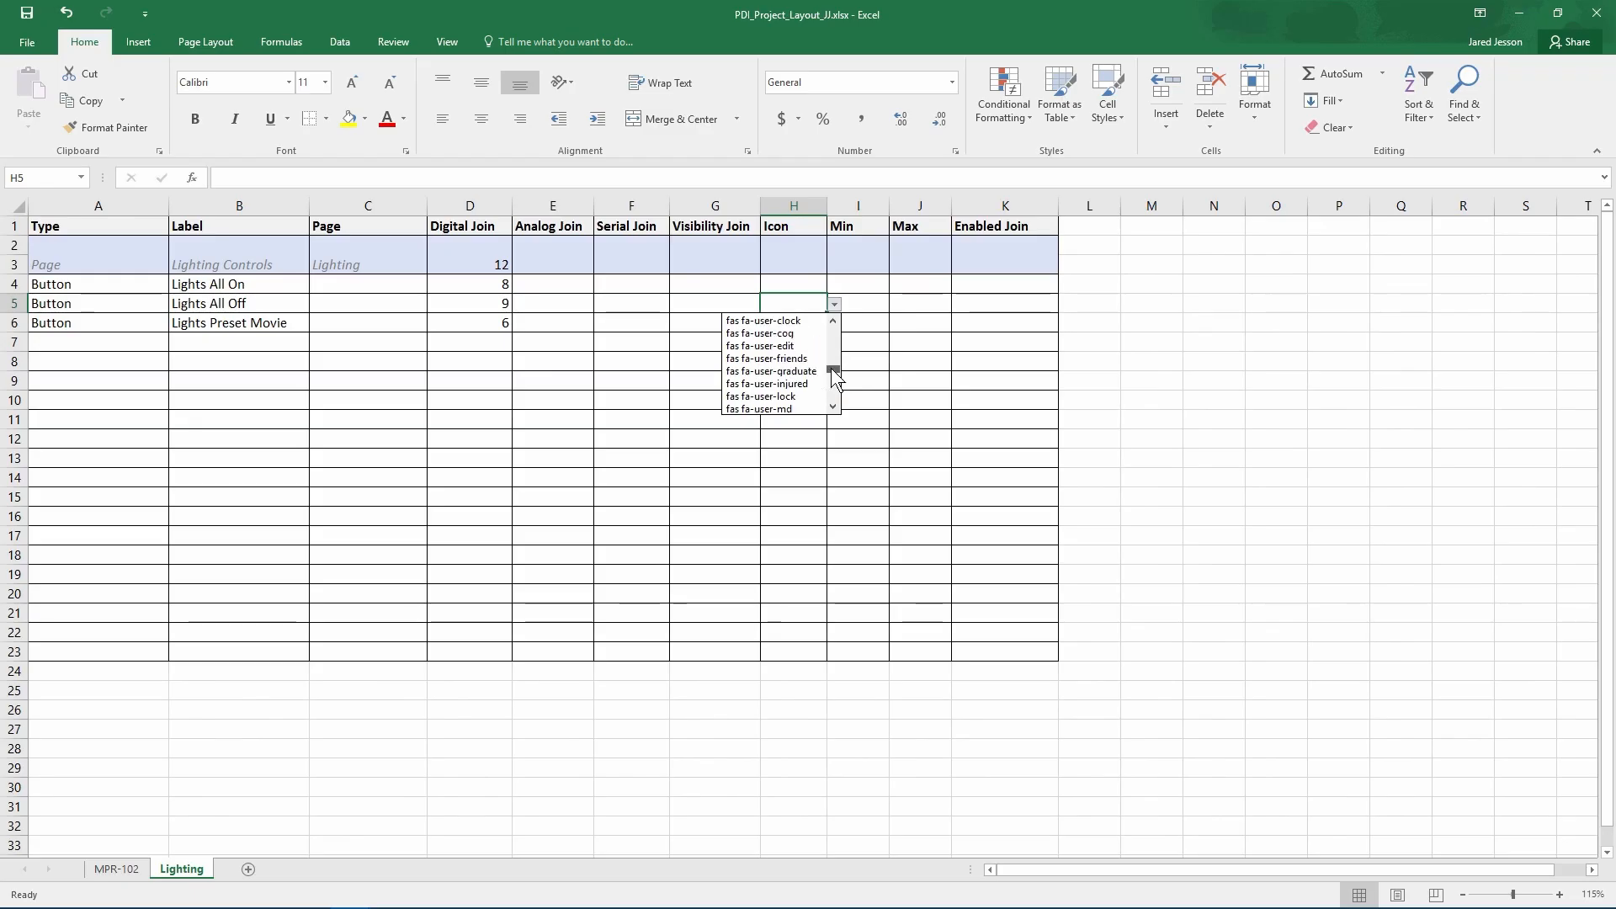
left_click(787, 395)
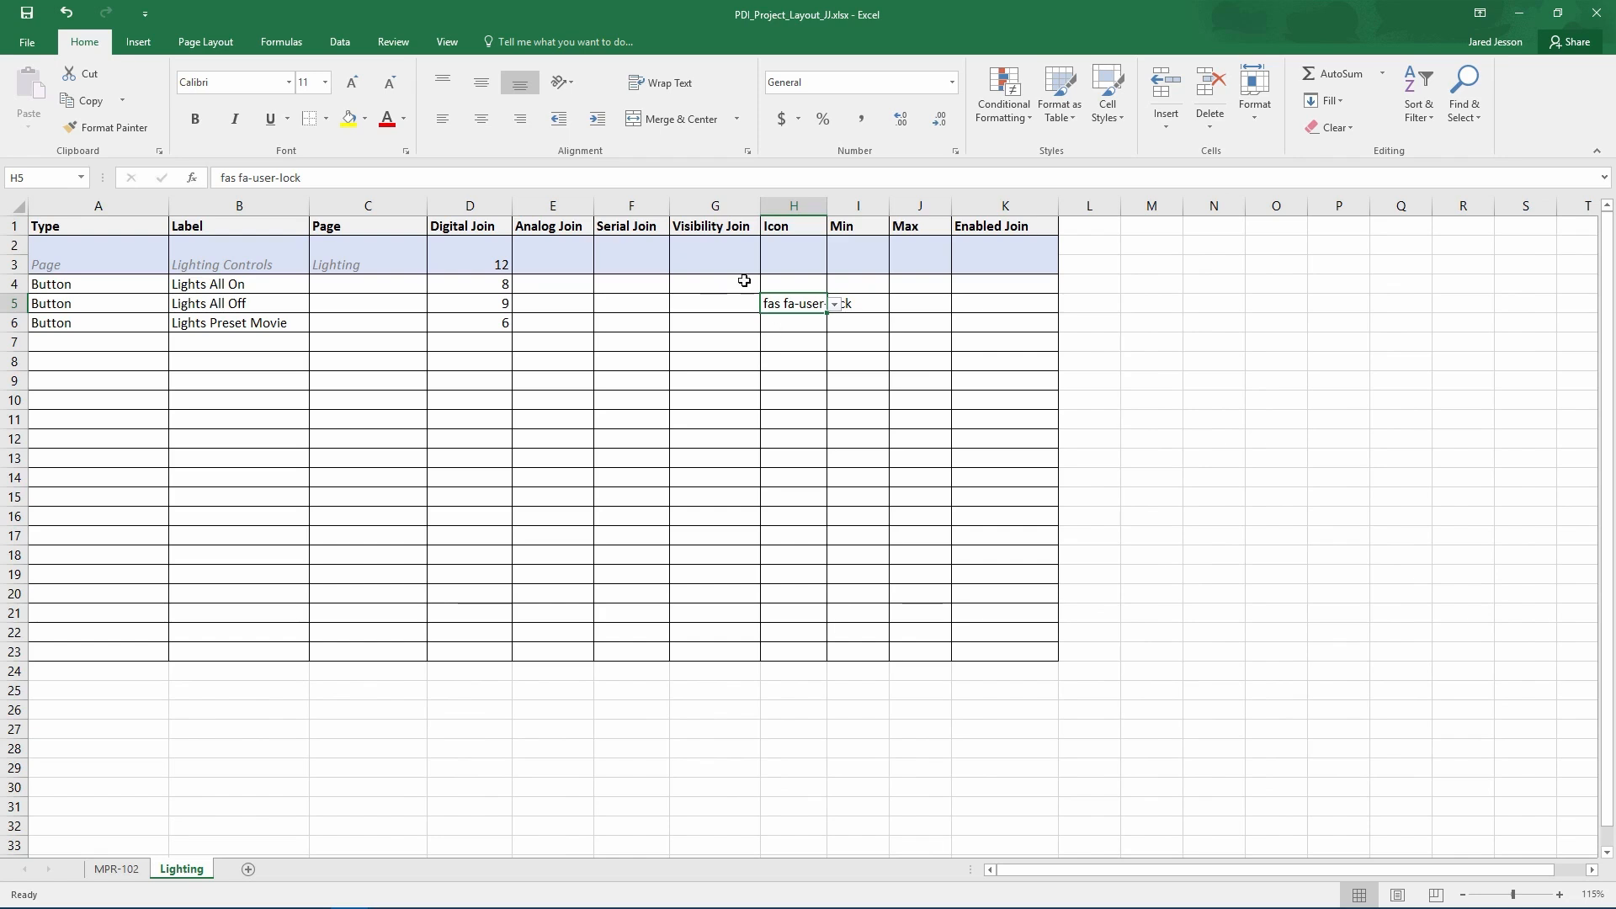
left_click(365, 361)
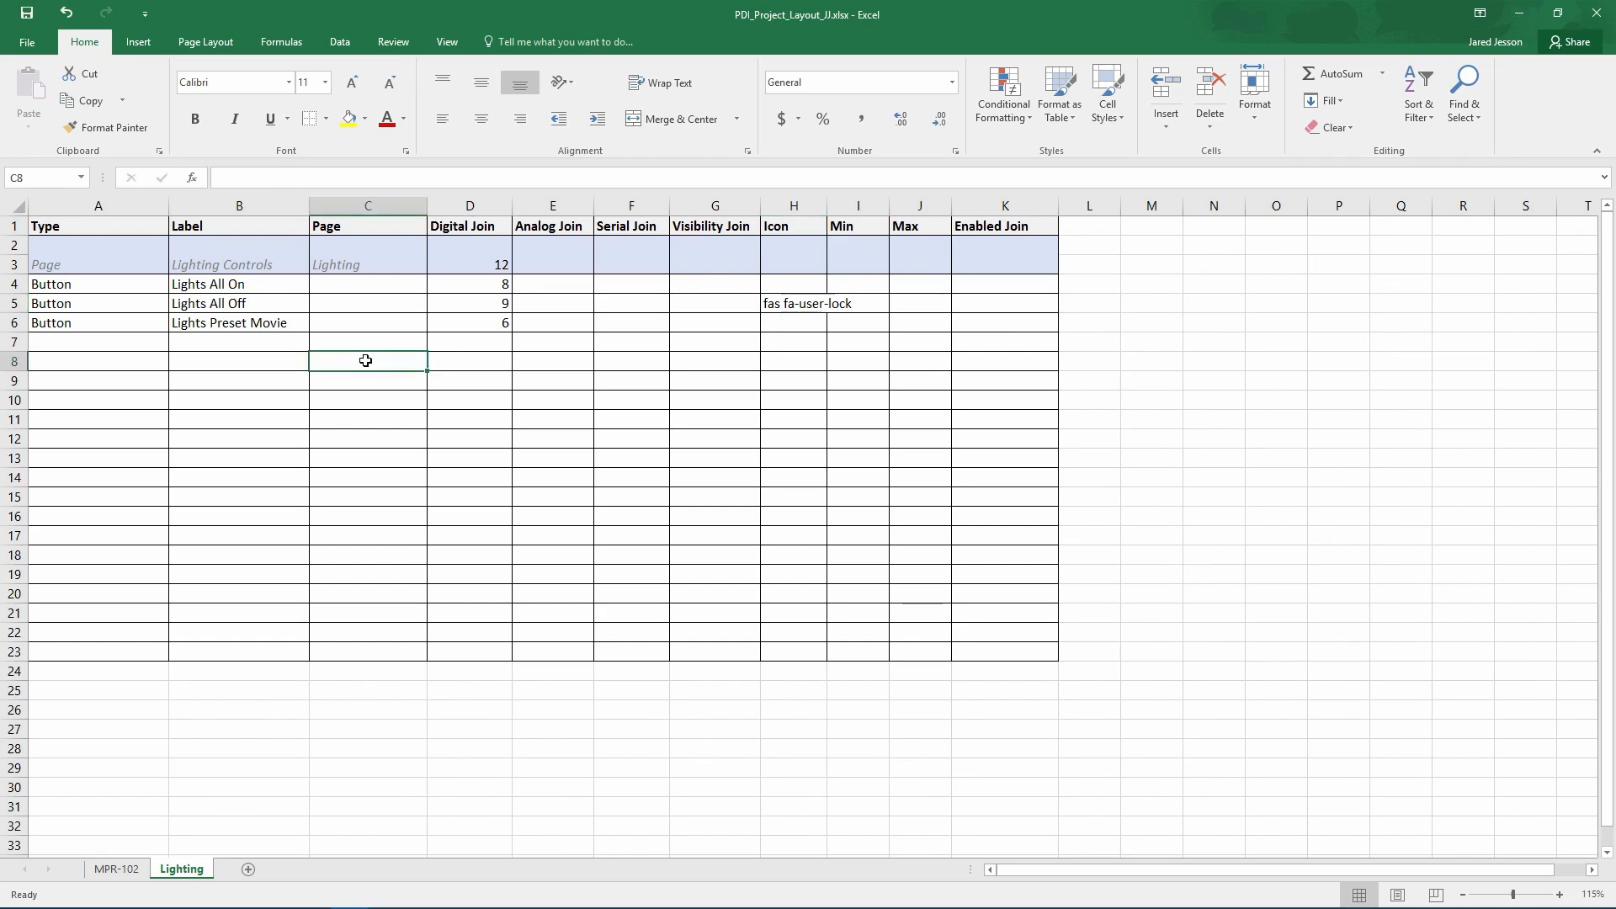
Add a Slider in row 7 of the Lighting sheet with the label Lights Level
left_click(126, 342)
left_click(177, 342)
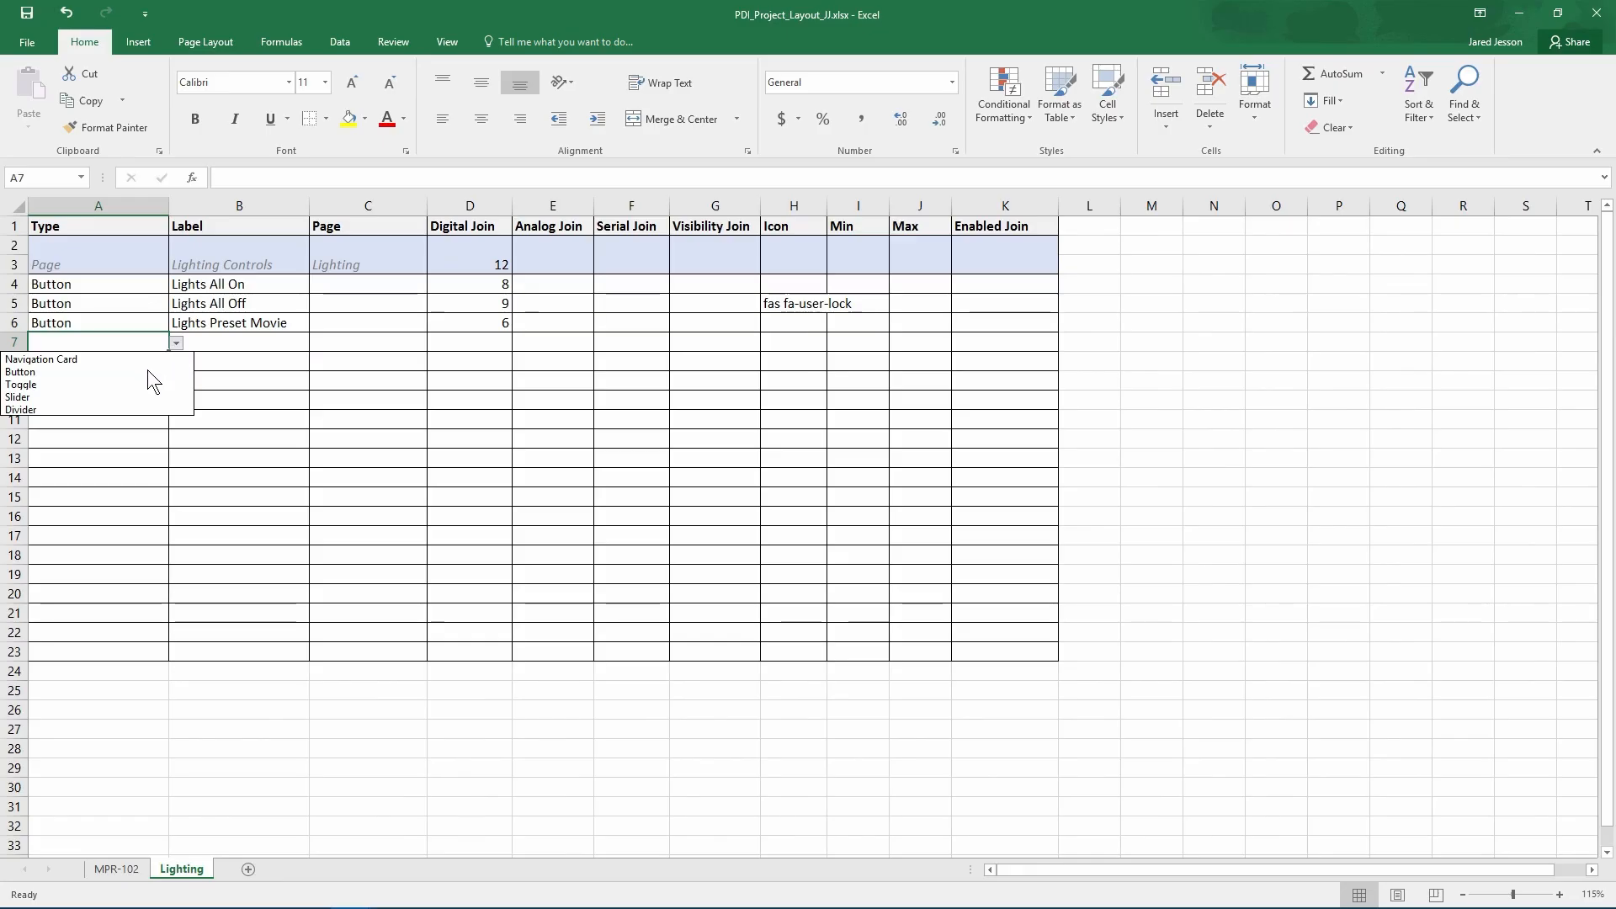
left_click(118, 396)
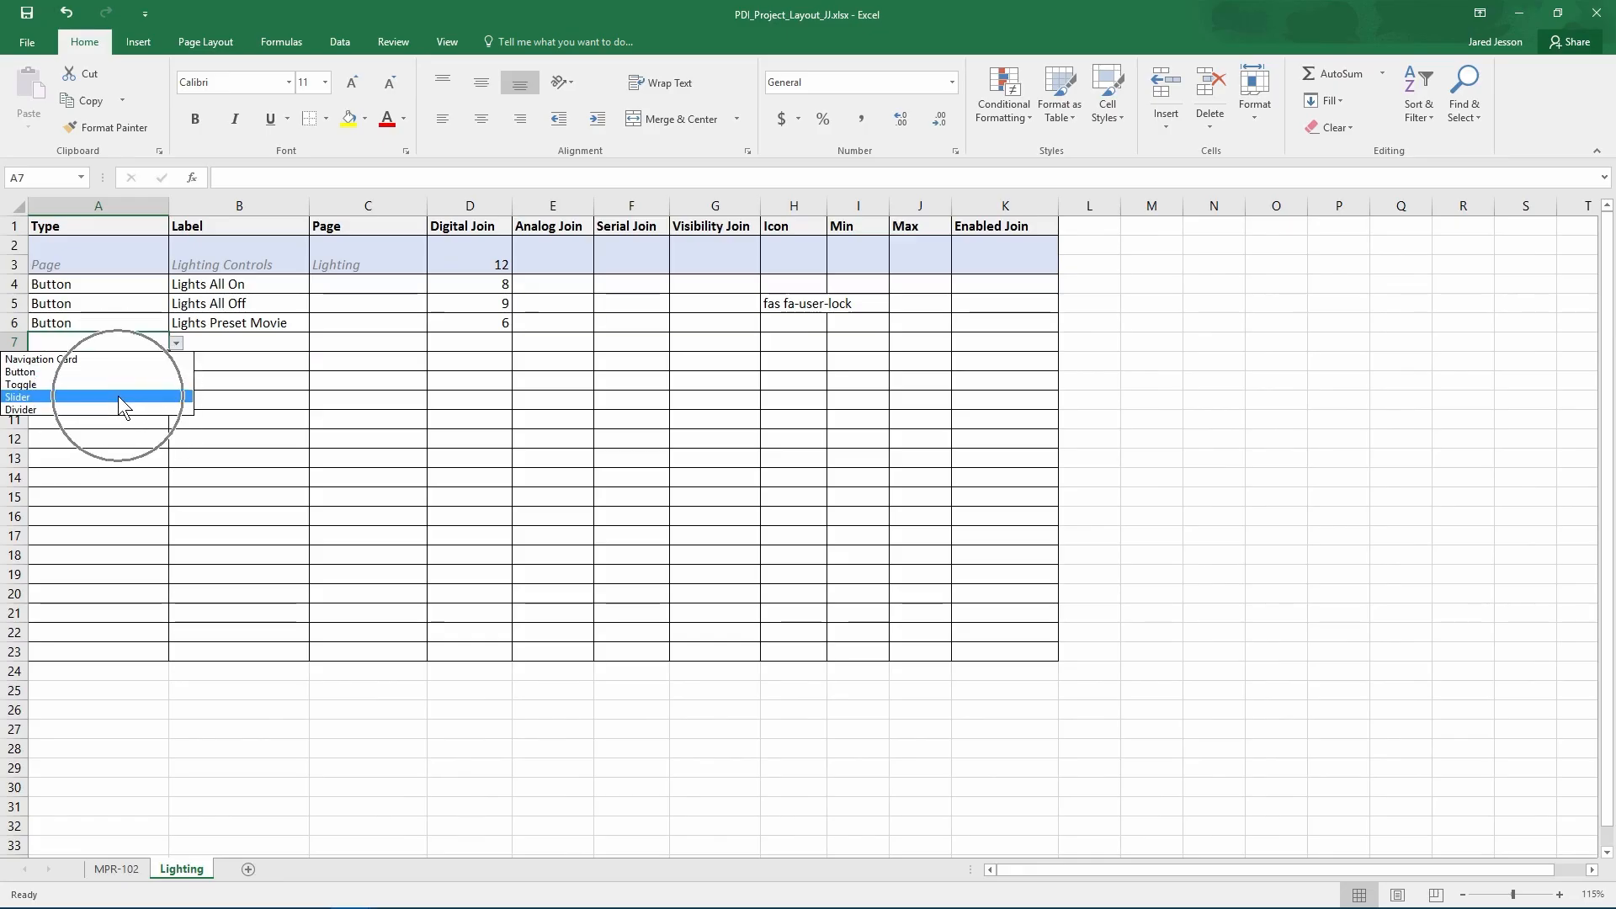
left_click(117, 395)
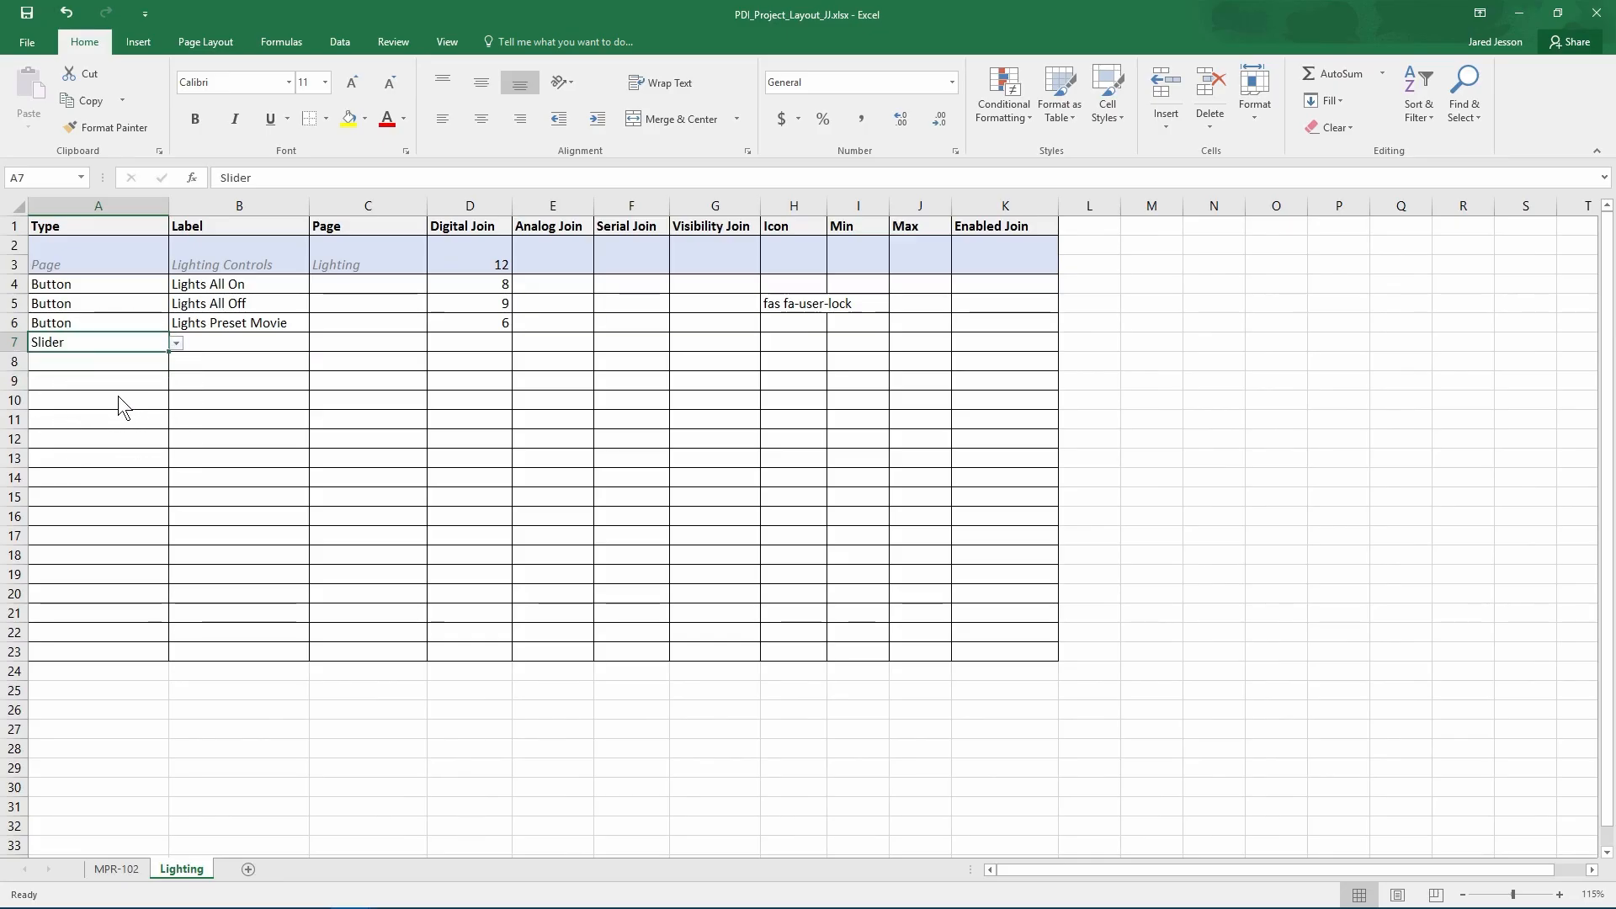
left_click(242, 343)
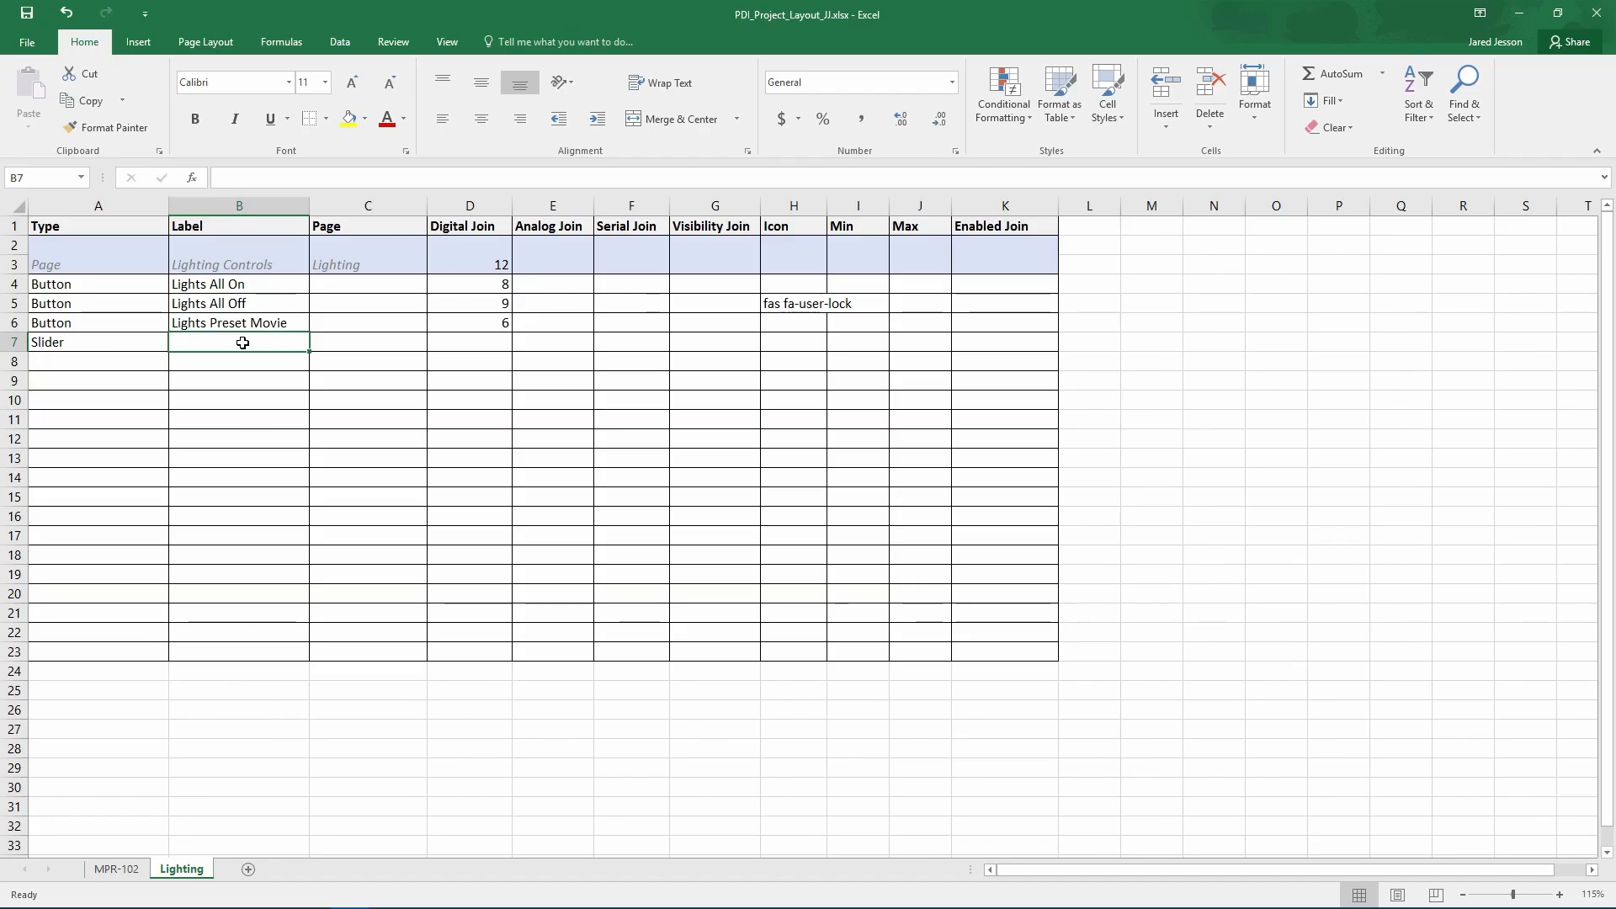
type("Lights Level")
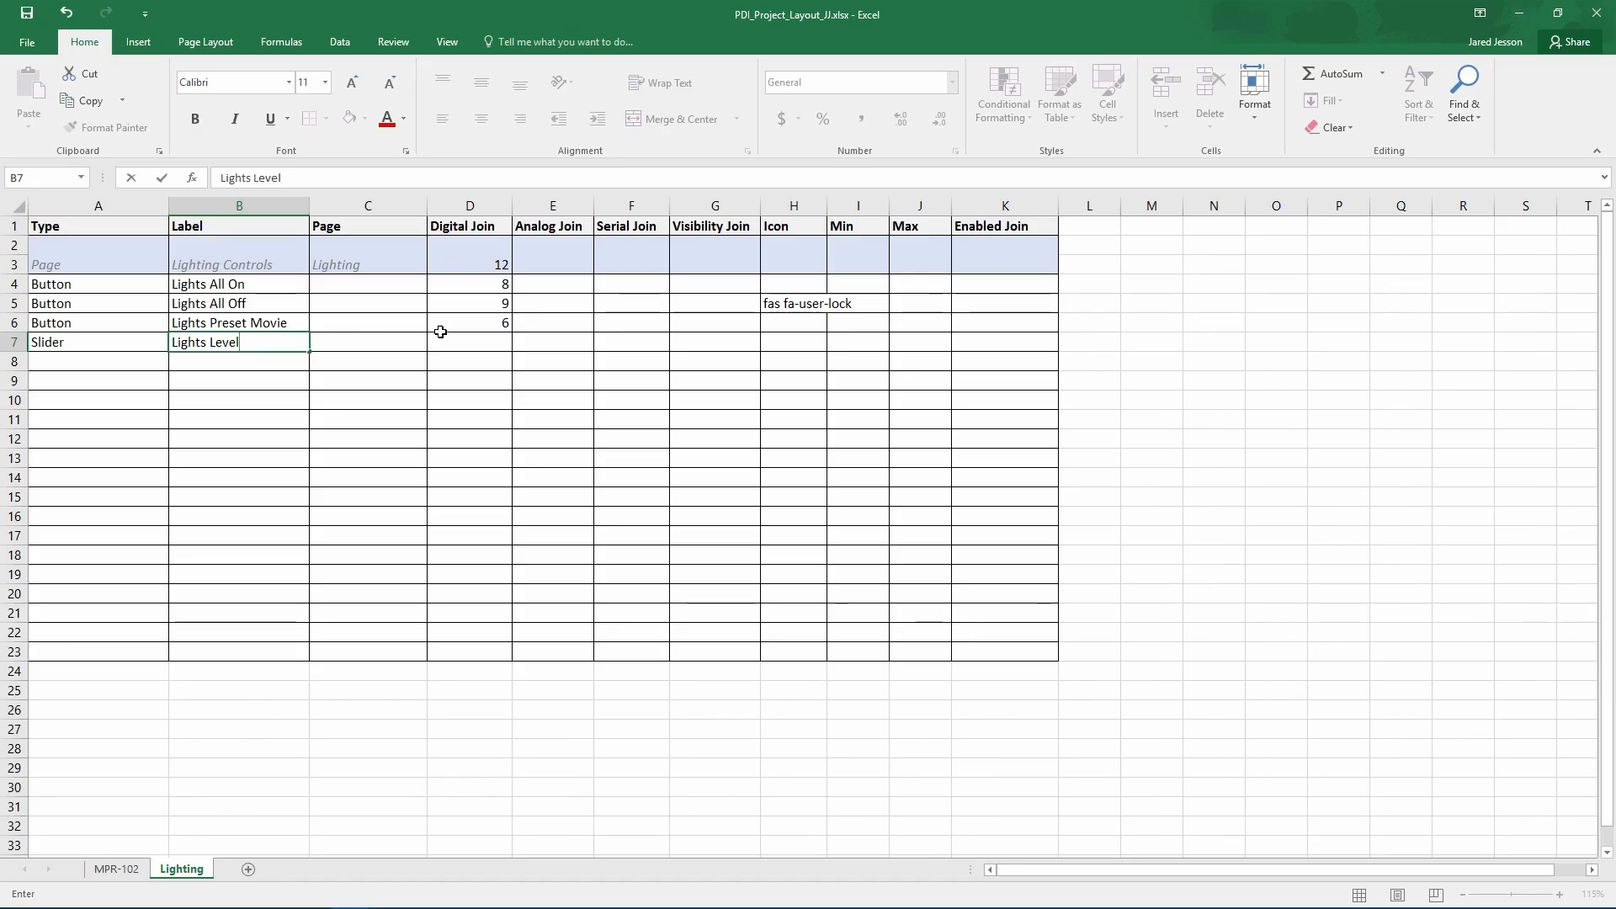
Enter 42 as the analog join of the Lights Level slider in cell E7
key("ctrl")
key("ctrl")
key("ctrl")
key("ctrl")
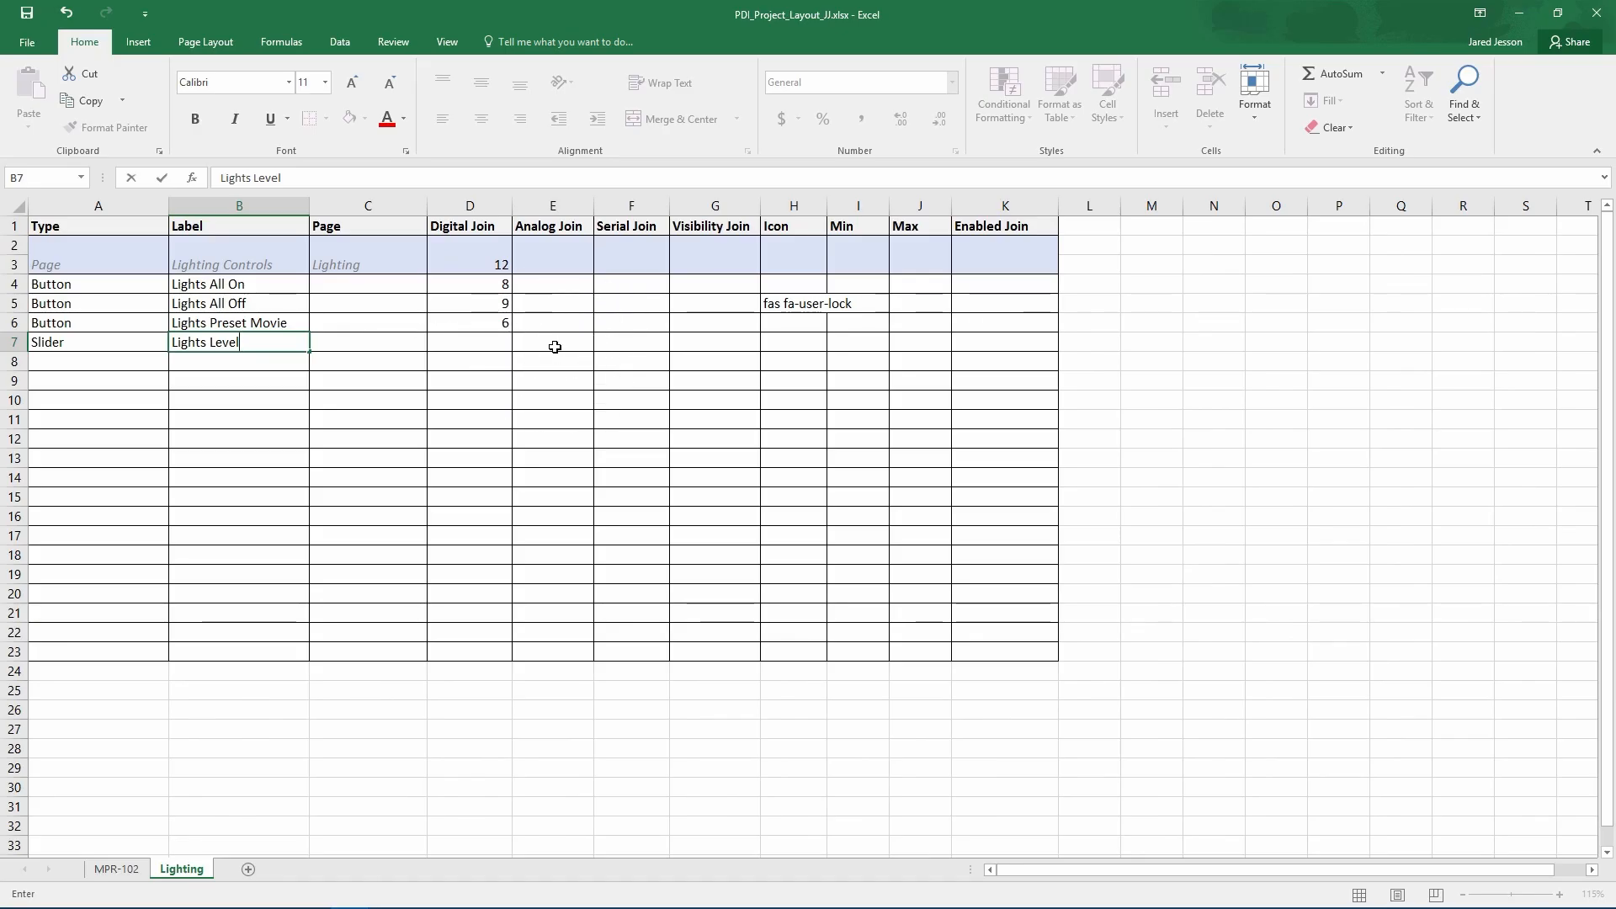
left_click(554, 347)
type("42")
left_click(554, 368)
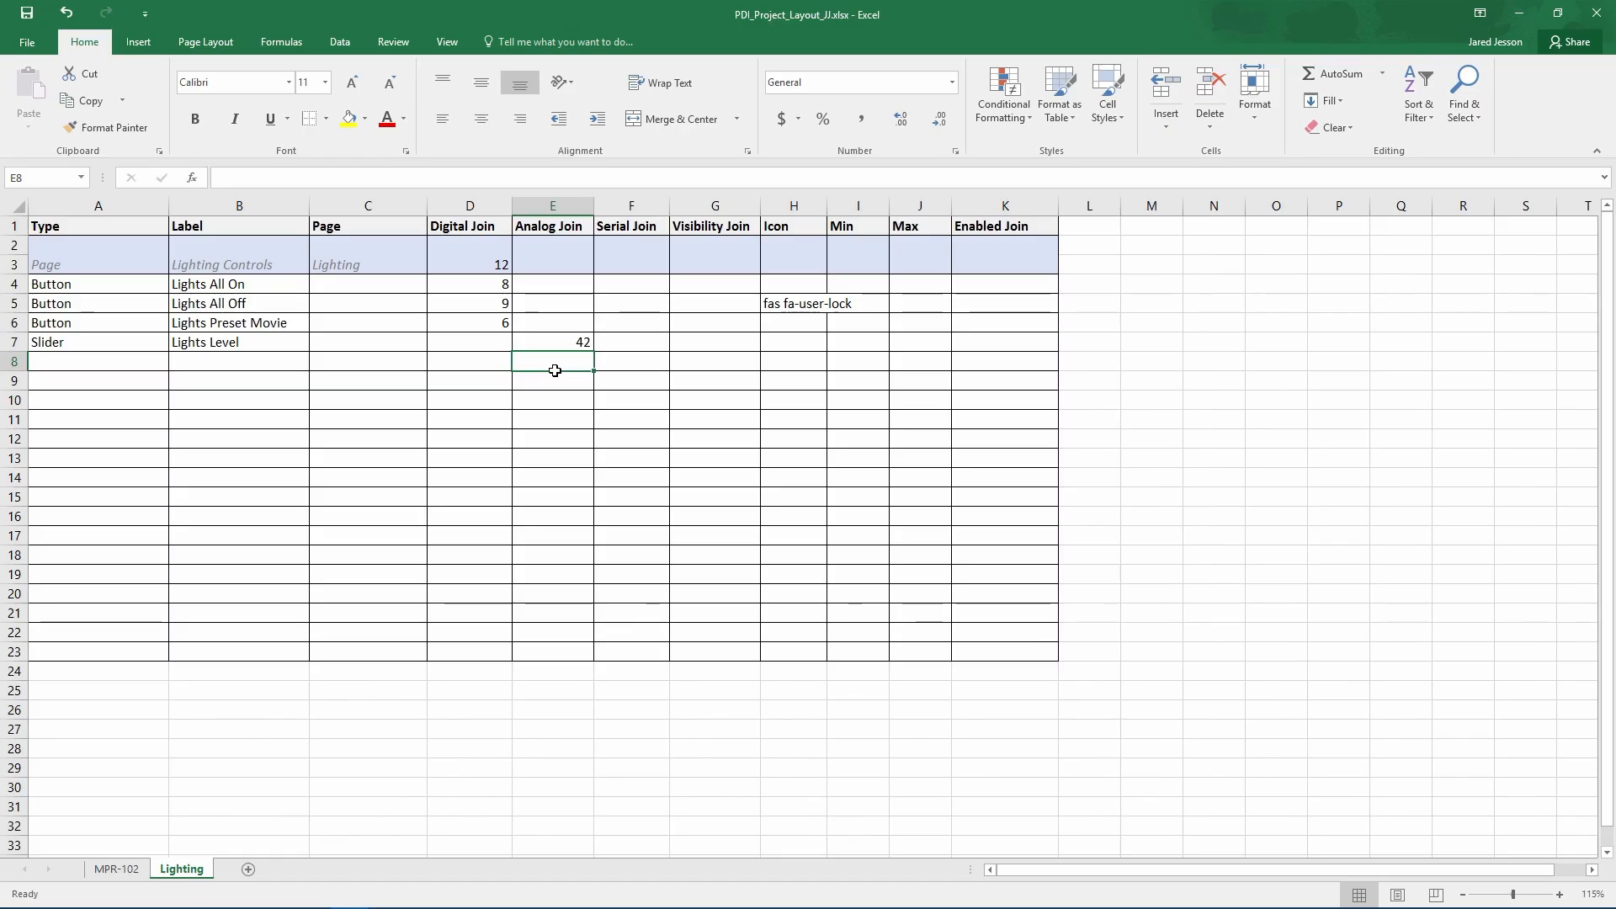
key("alt+Tab")
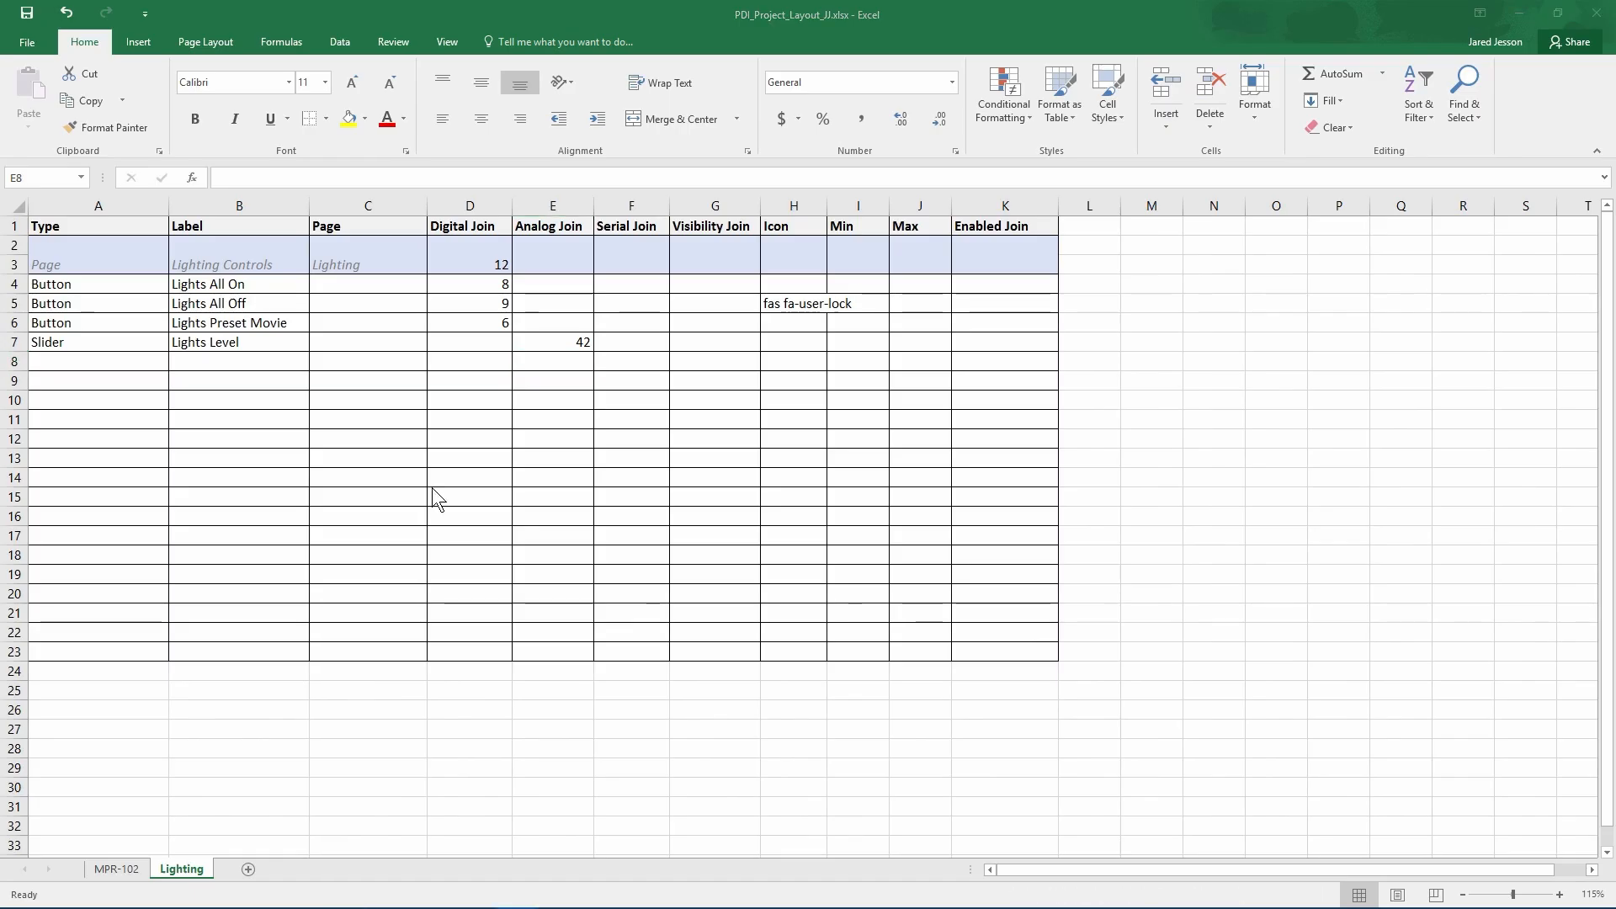
On the MPR-102 sheet, set the type of row 5 to Divider
left_click(112, 866)
left_click(114, 870)
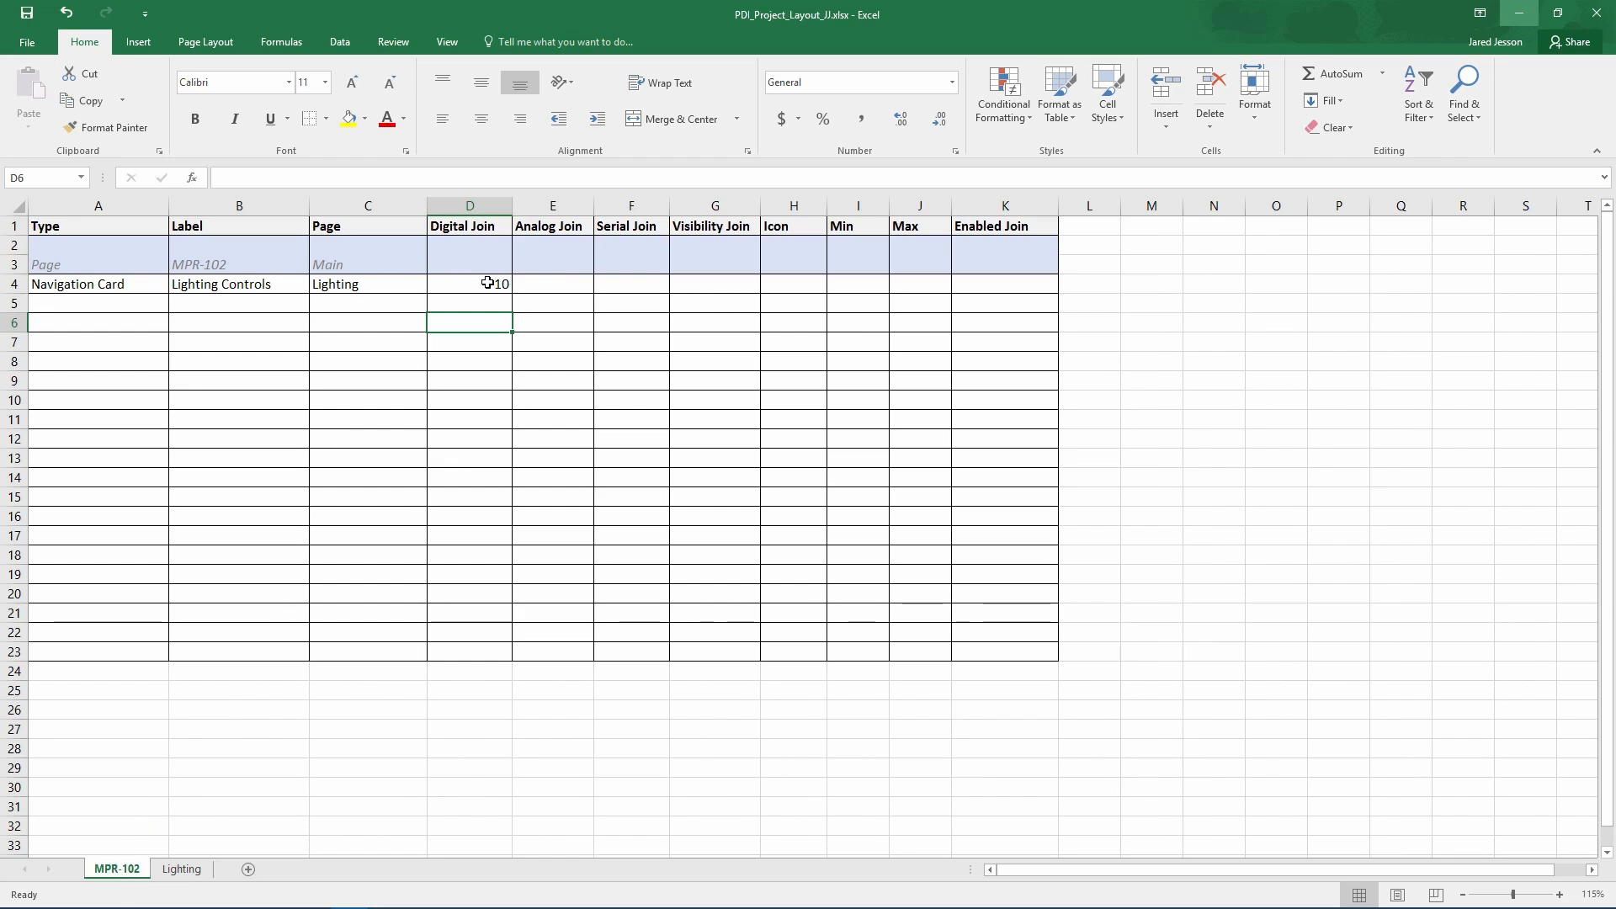
left_click(119, 308)
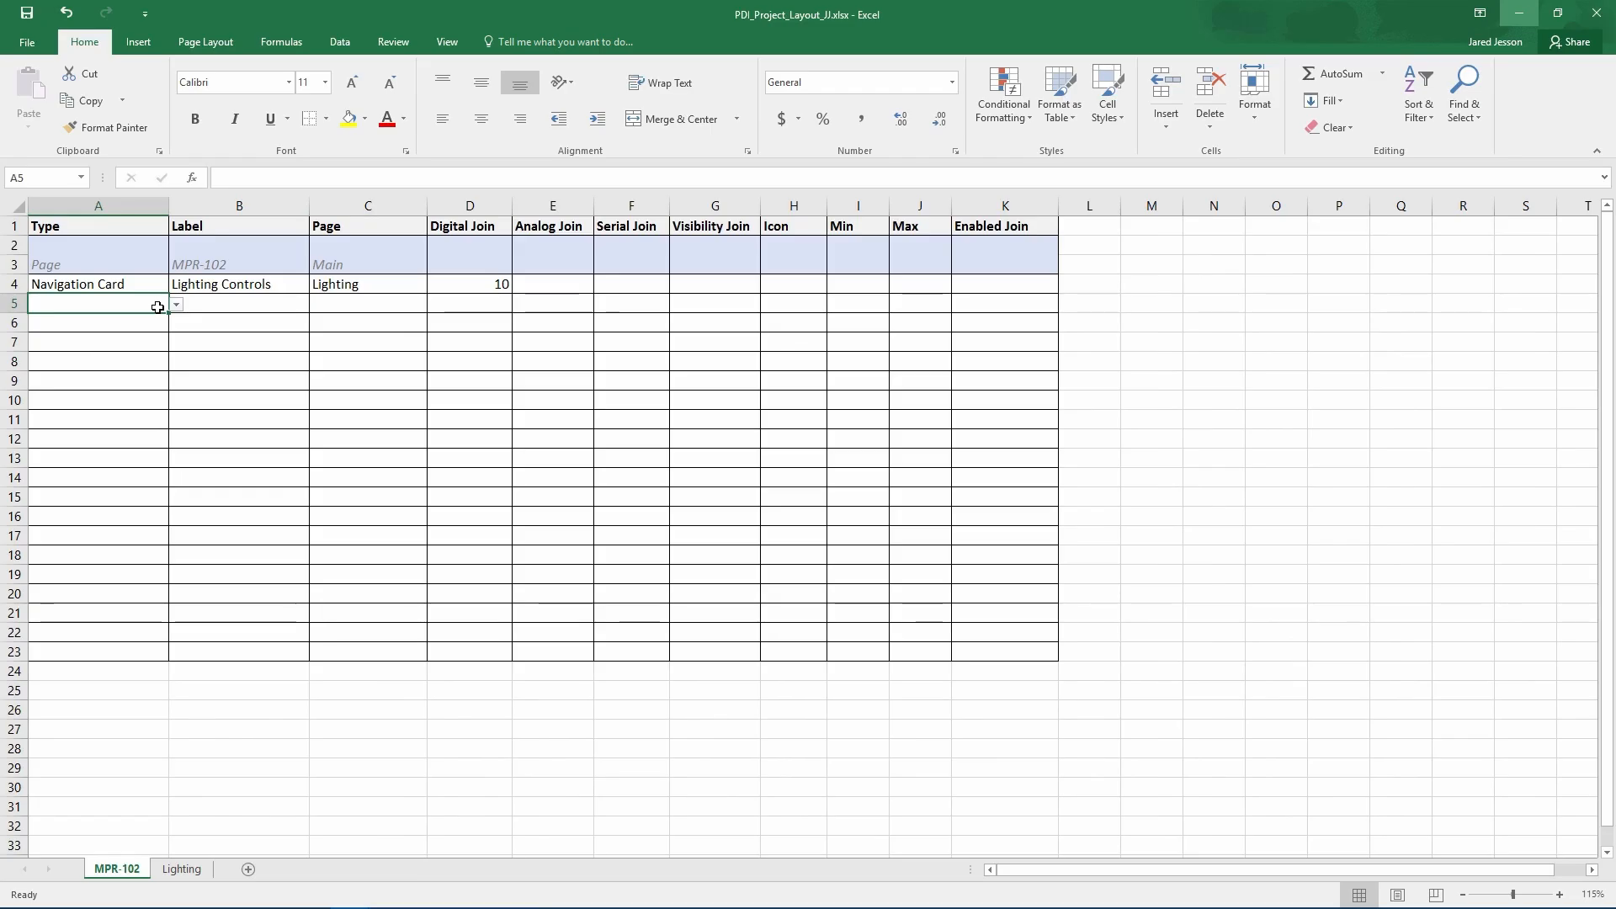
left_click(175, 305)
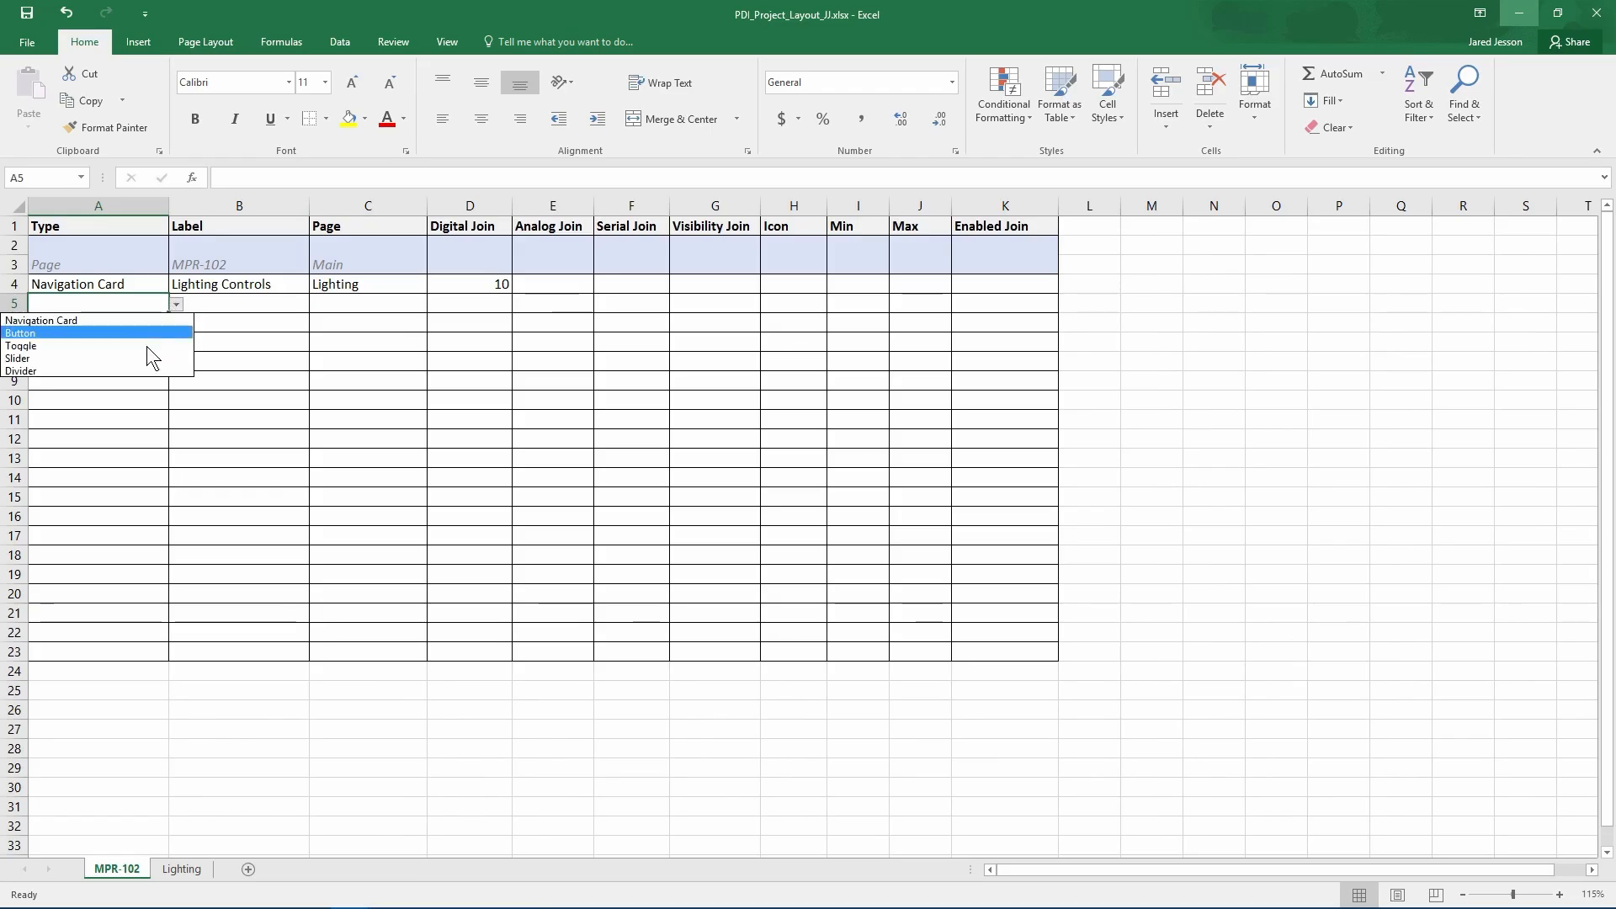
left_click(140, 367)
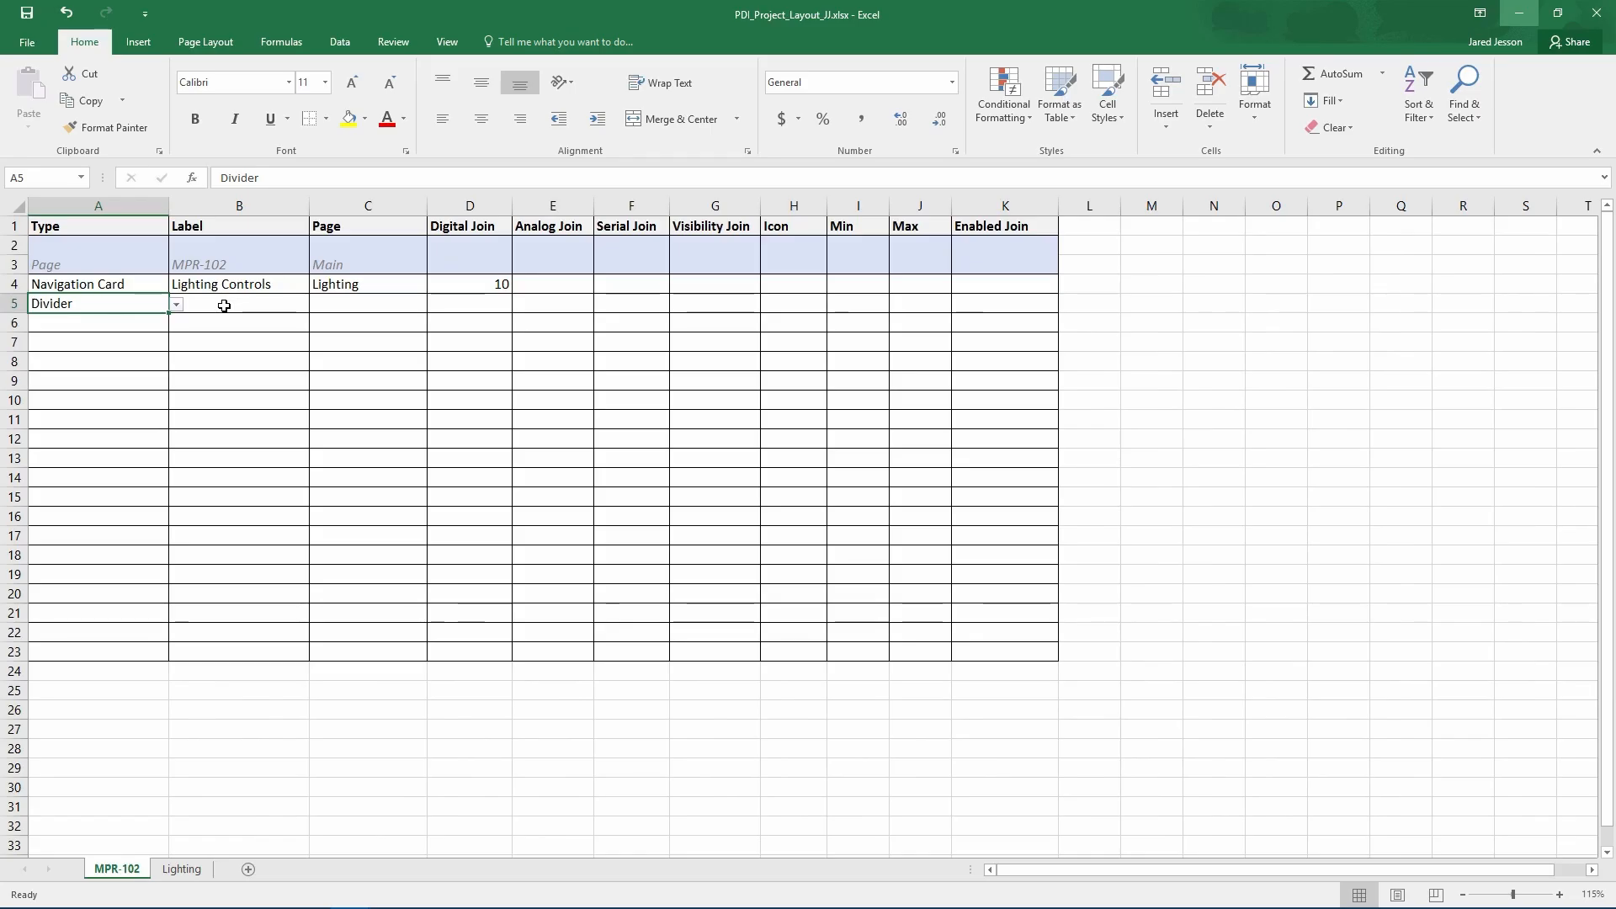
Set the type of rows 6 to 9 on the MPR-102 sheet to Button
left_click(136, 325)
left_click(177, 323)
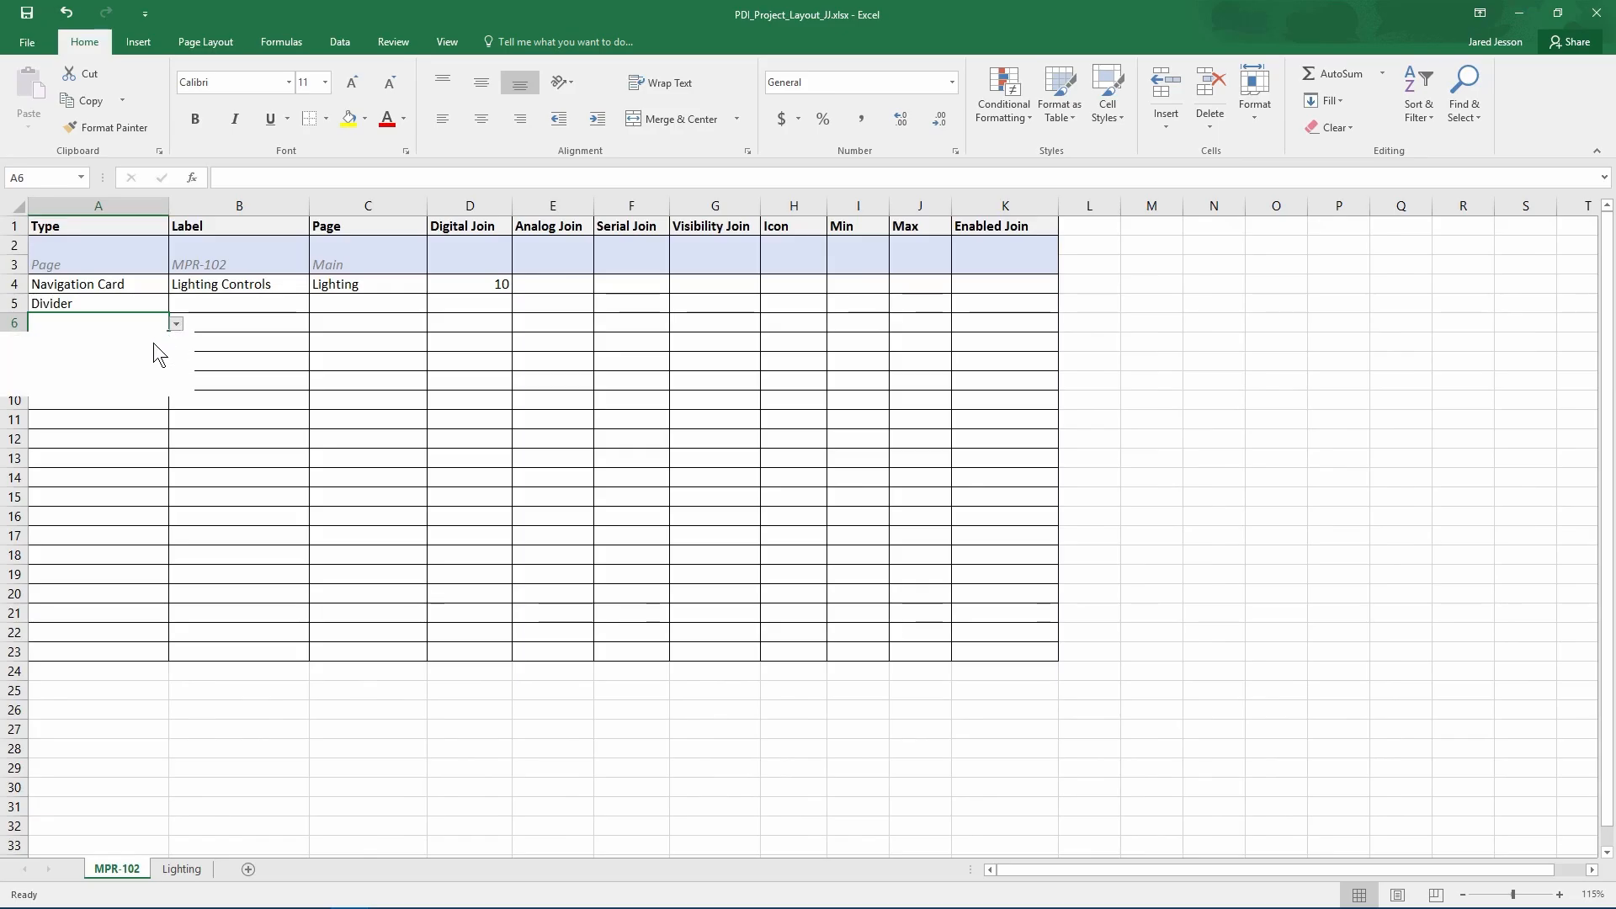
left_click(74, 353)
left_click(148, 341)
left_click(177, 343)
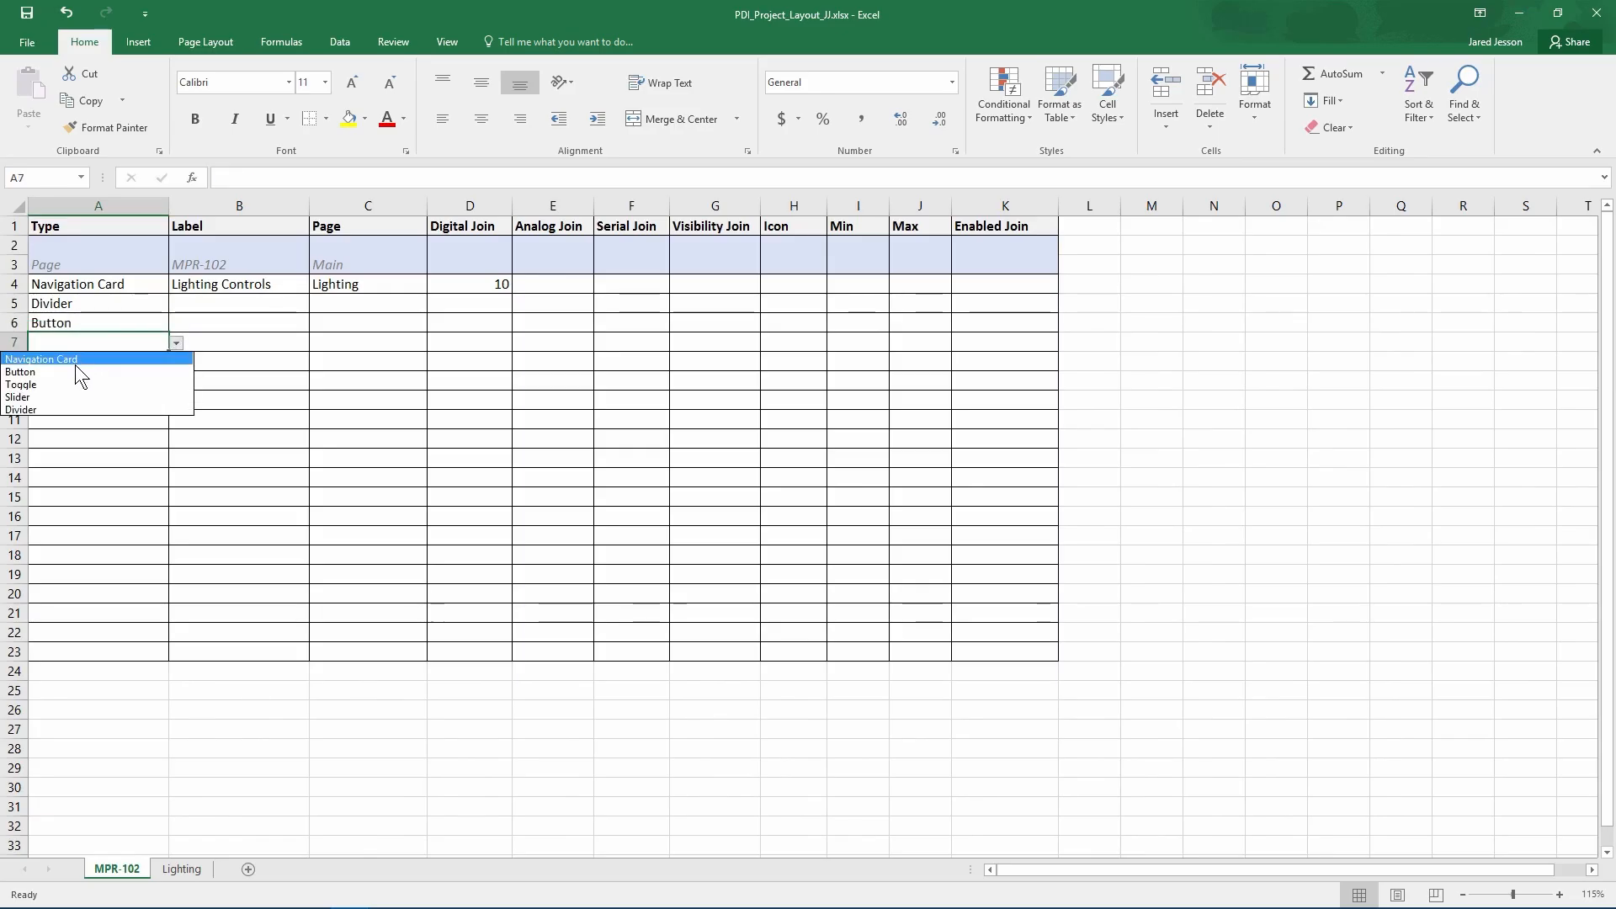
left_click(69, 370)
left_click(126, 361)
left_click(176, 362)
left_click(82, 390)
left_click(132, 383)
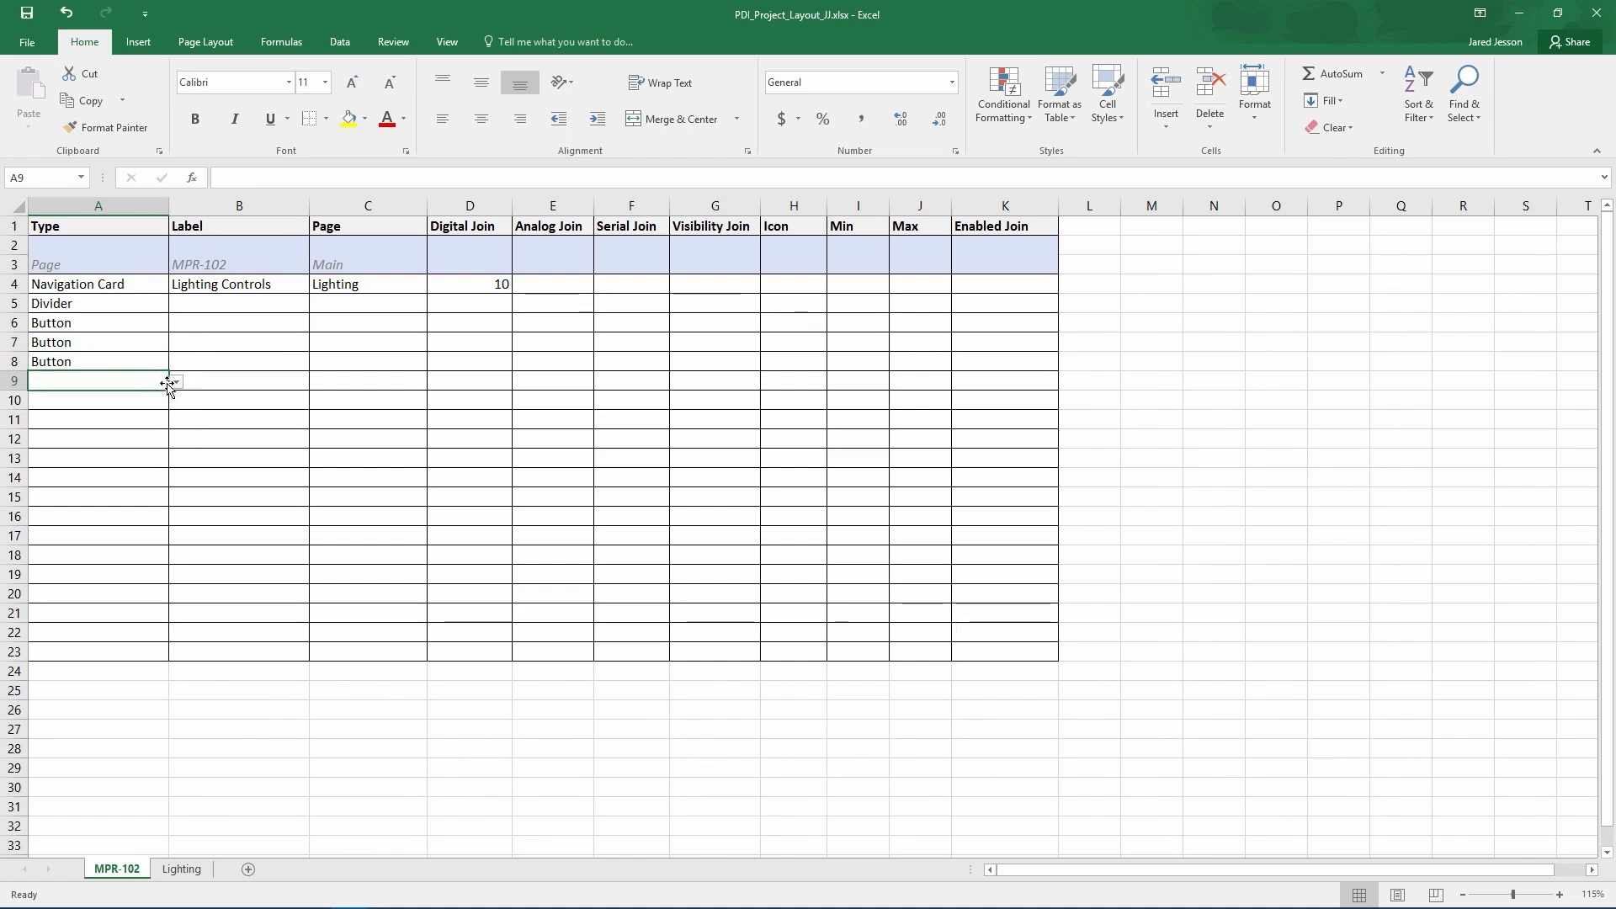
key("ctrl+d")
Label the four buttons in cells B6 to B9 Present, Doc Cam, Laptop and PC
left_click(198, 324)
type("Present")
key("Return")
type("Doc Cam")
key("Return")
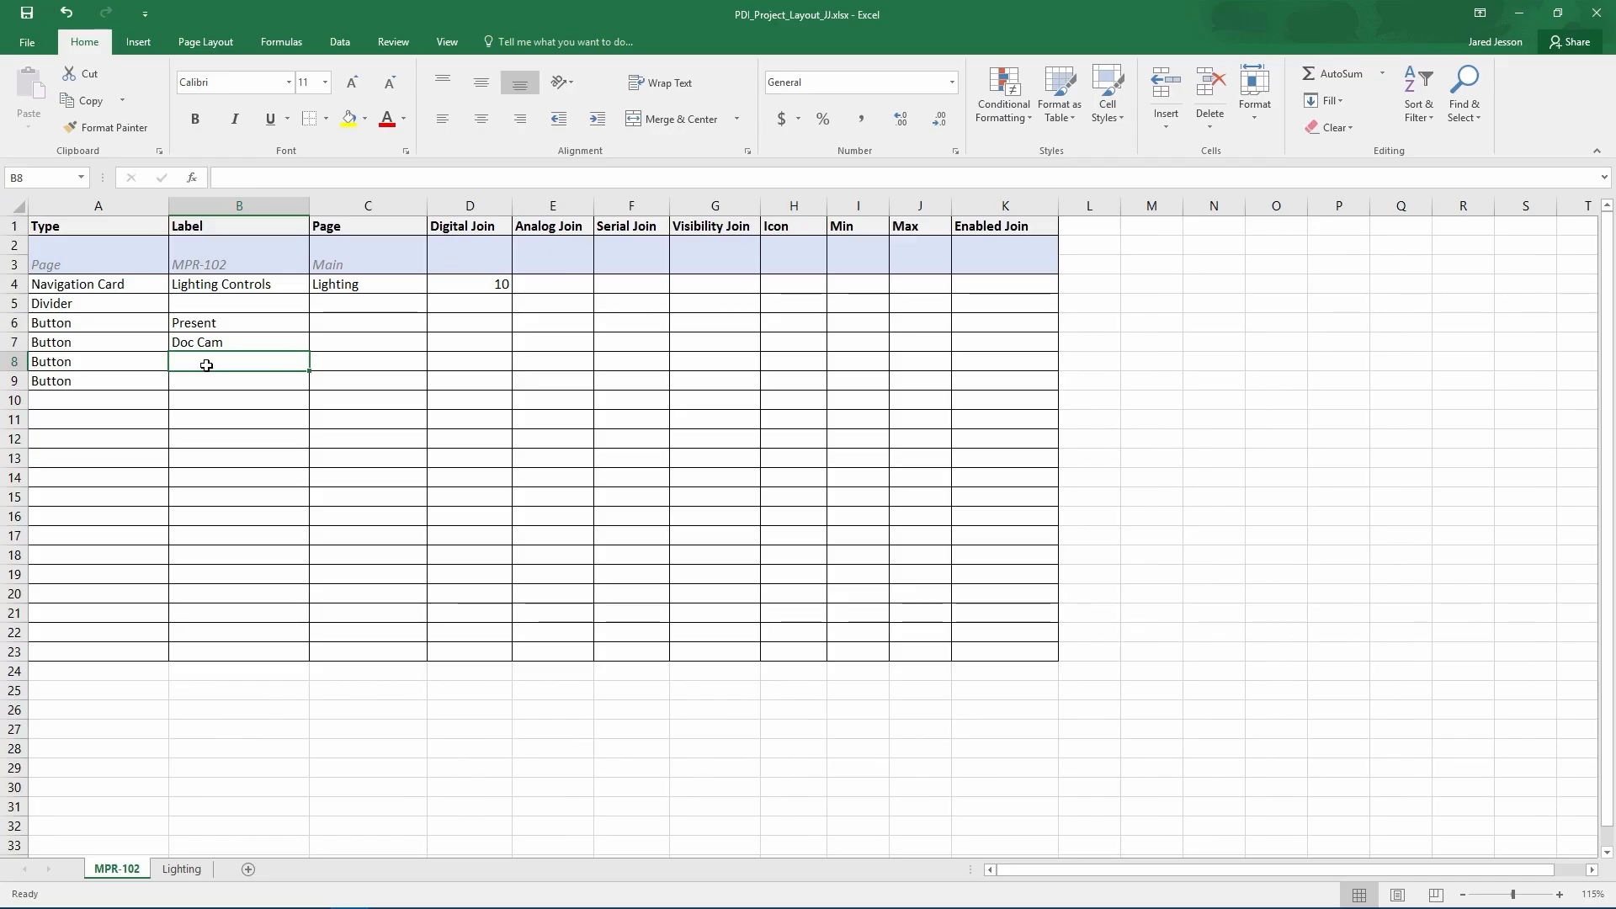
type("Laptop")
key("Return")
type("PC")
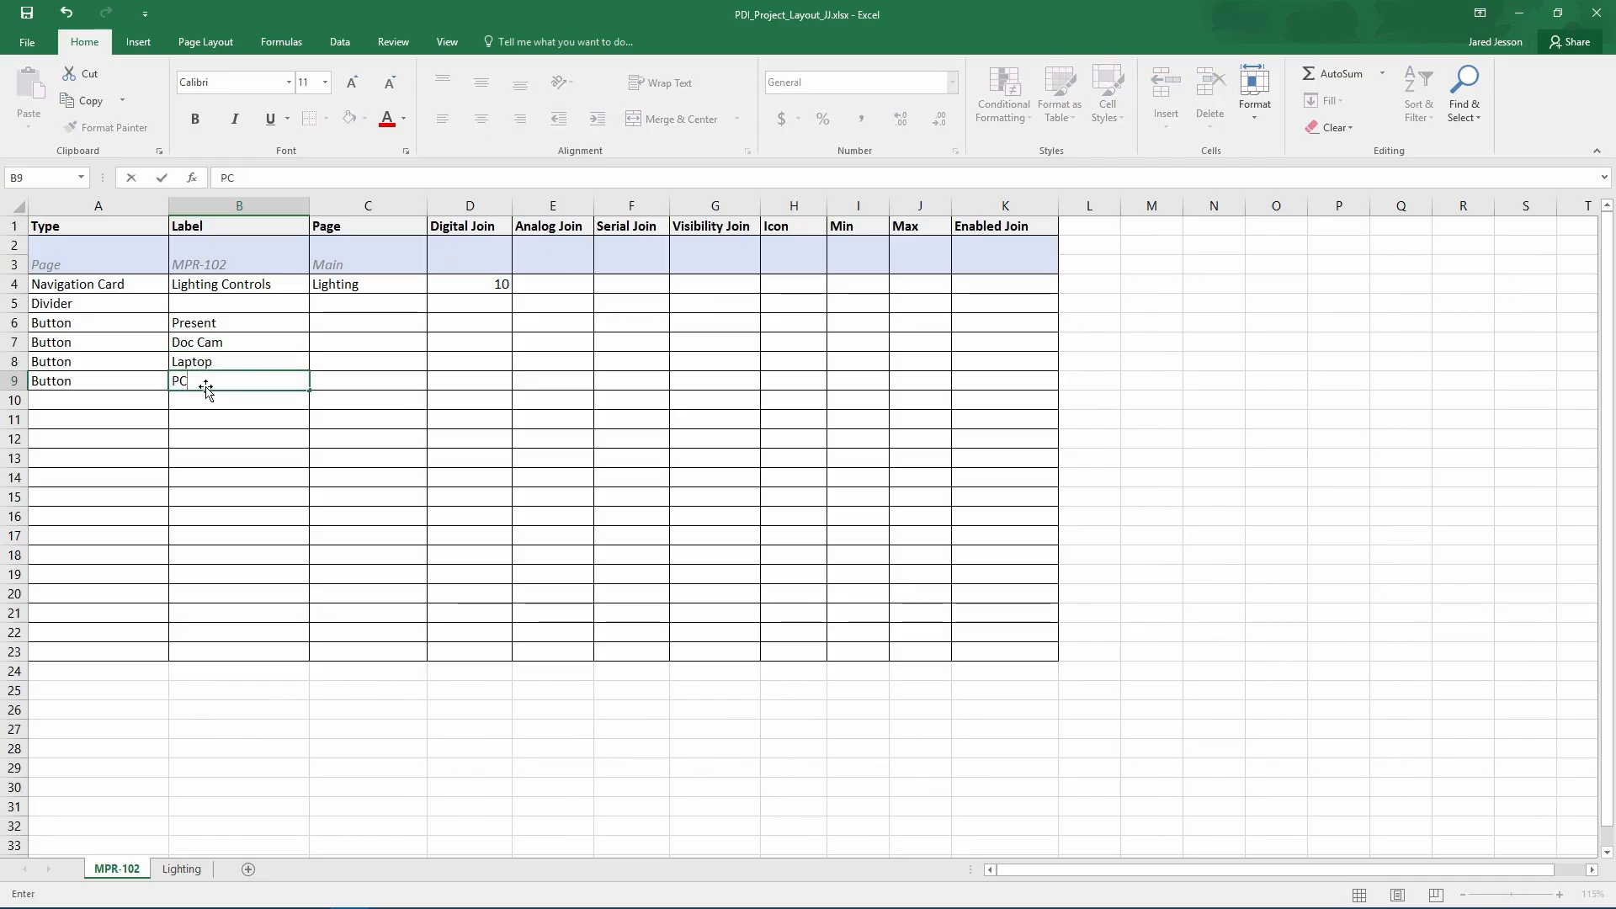
Enter the digital joins 18, 14, 15 and 16 for the Present, Doc Cam, Laptop and PC buttons
left_click(459, 324)
type("18")
key("Return")
type("14")
key("Return")
type("15")
key("Return")
type("16")
key("Return")
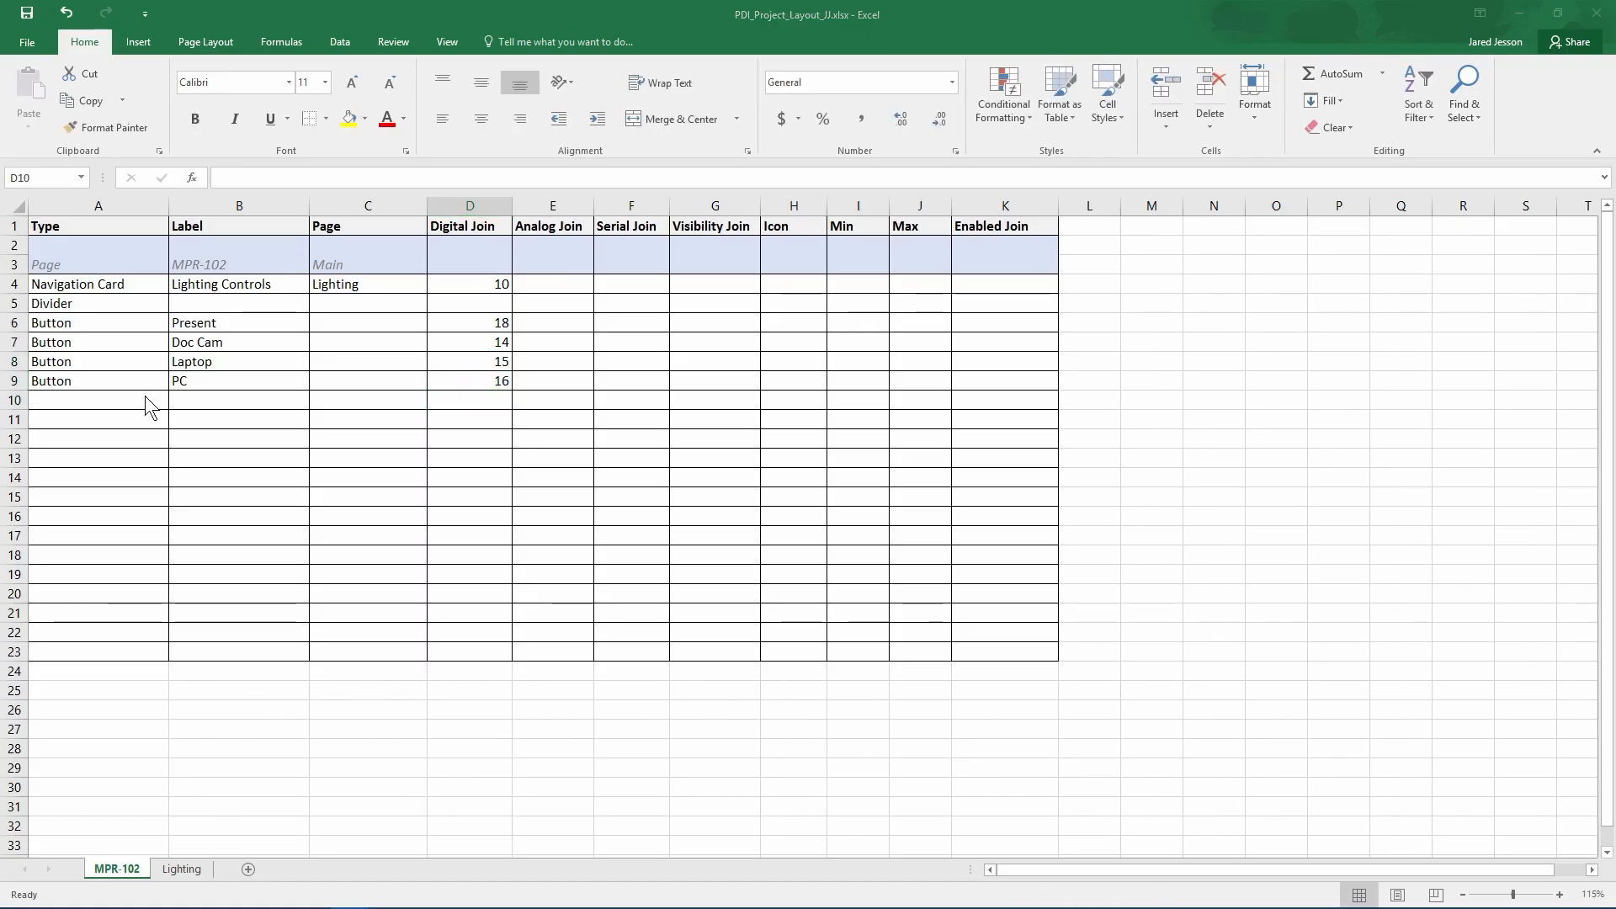
Set the type of row 10 to Divider and of rows 11 to 13 to Button
left_click(145, 400)
left_click(176, 401)
left_click(108, 468)
left_click(114, 425)
left_click(176, 420)
left_click(120, 454)
left_click(155, 436)
left_click(176, 439)
left_click(103, 468)
left_click(165, 459)
left_click(176, 459)
left_click(138, 487)
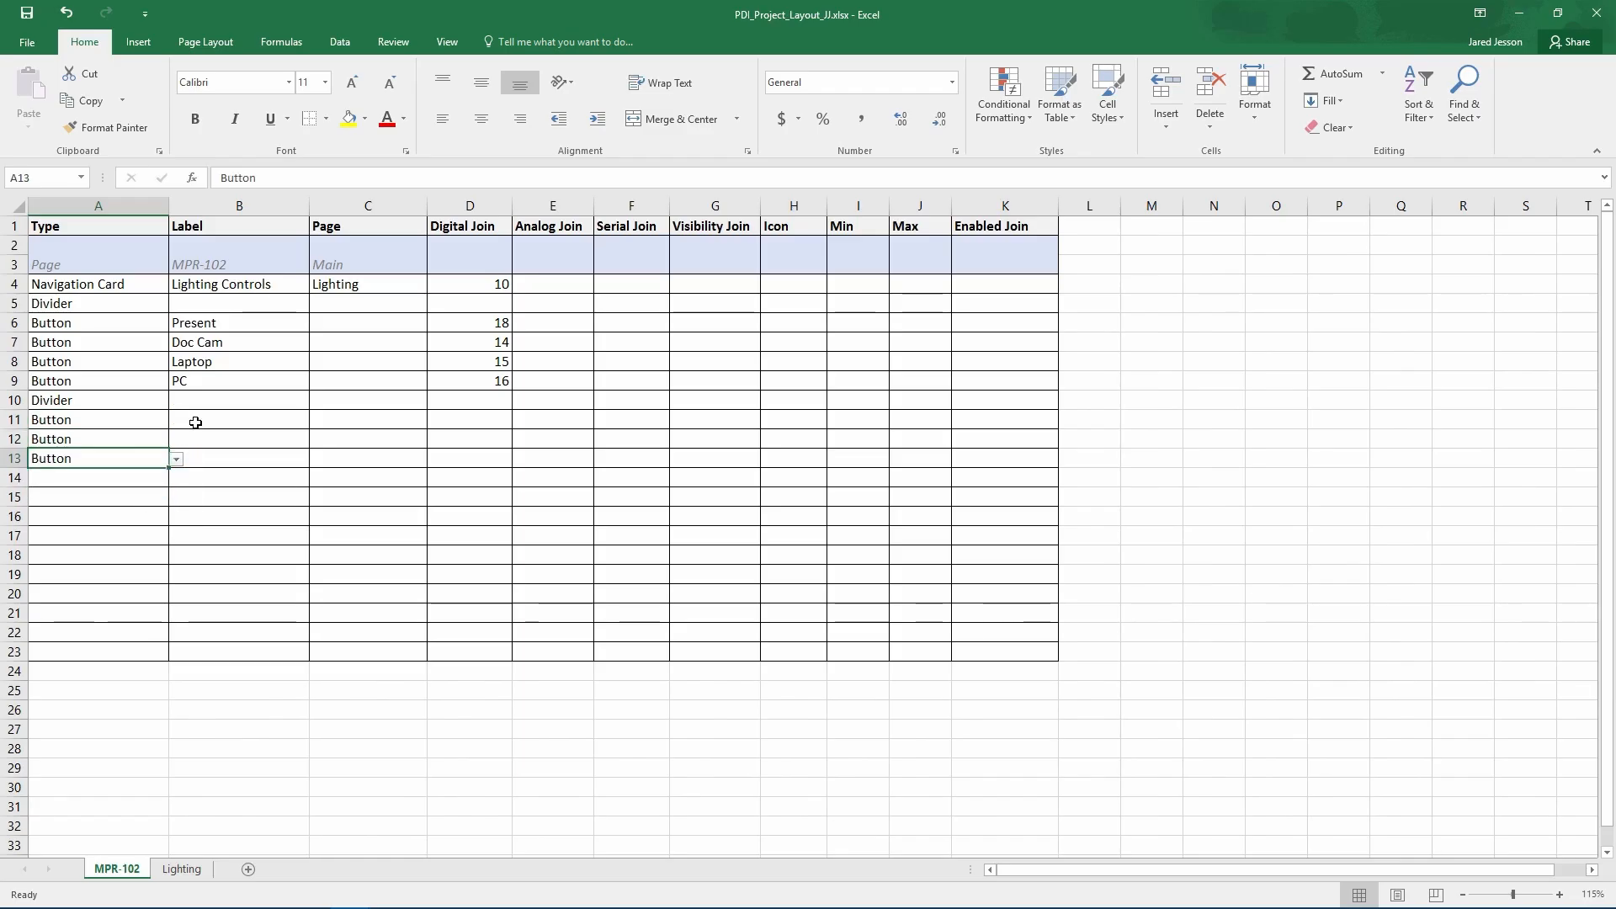
Label the buttons in cells B11 to B13 Volume Up, Volume Down and Volume Mute
left_click(199, 420)
type("Volume Up")
key("Return")
type("Volume Down")
key("Return")
type("Volume Mute")
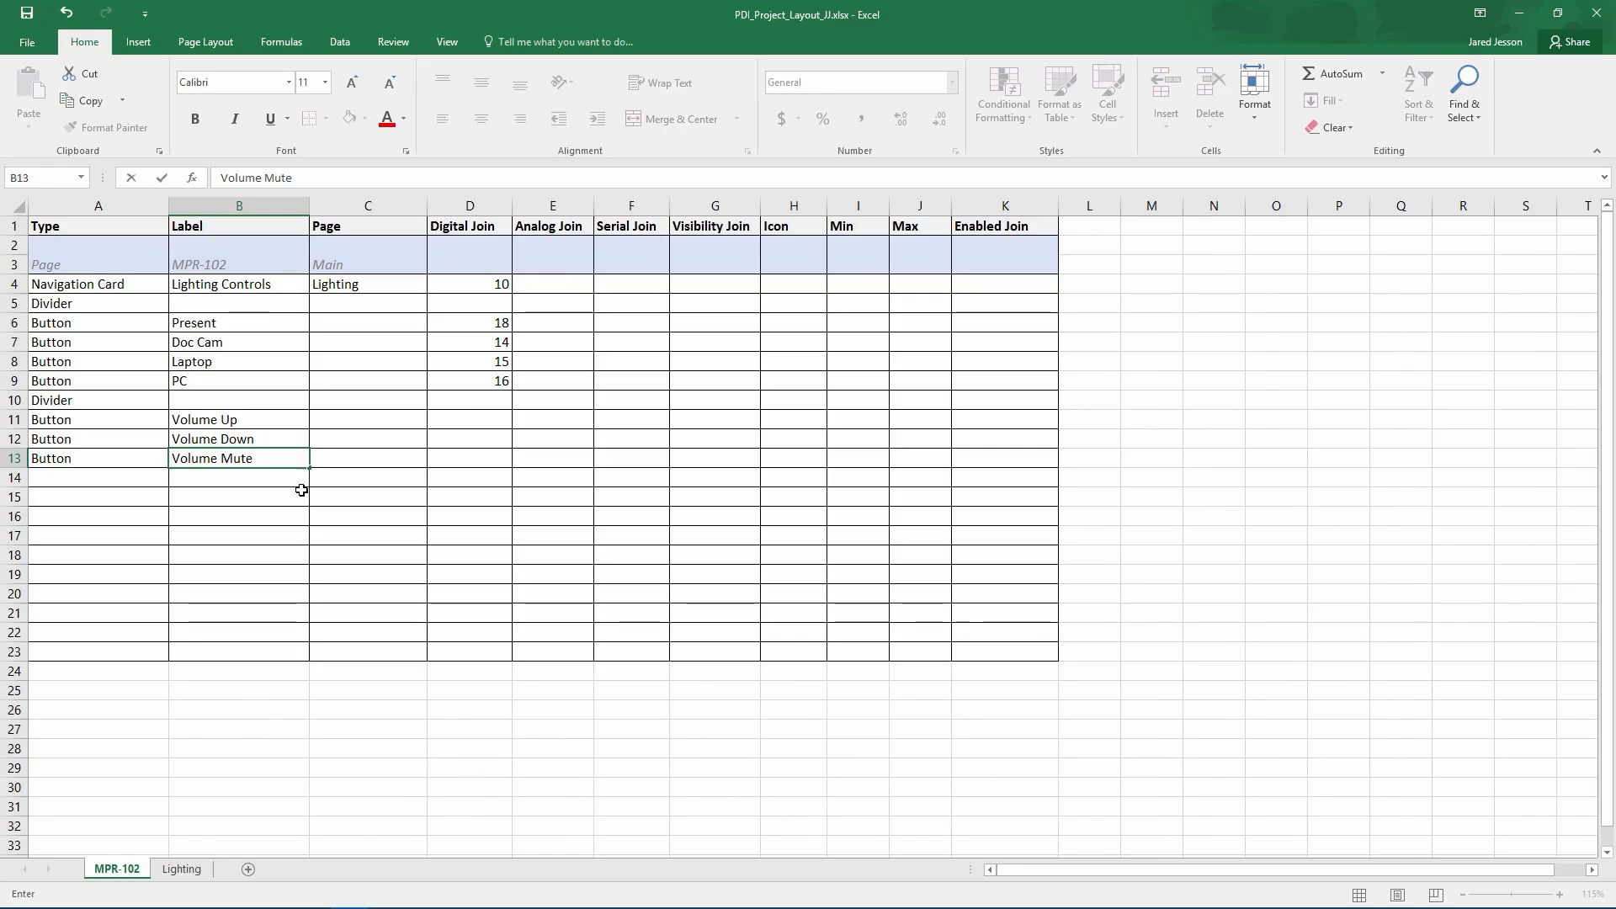
Enter the digital joins 3, 4 and 5 for the Volume Up, Volume Down and Volume Mute buttons
left_click(465, 417)
type("3")
key("Return")
type("4")
key("Return")
type("5")
key("Return")
Add a Slider in row 14 with the label Volume Level
left_click(119, 477)
left_click(176, 478)
left_click(119, 545)
left_click(279, 477)
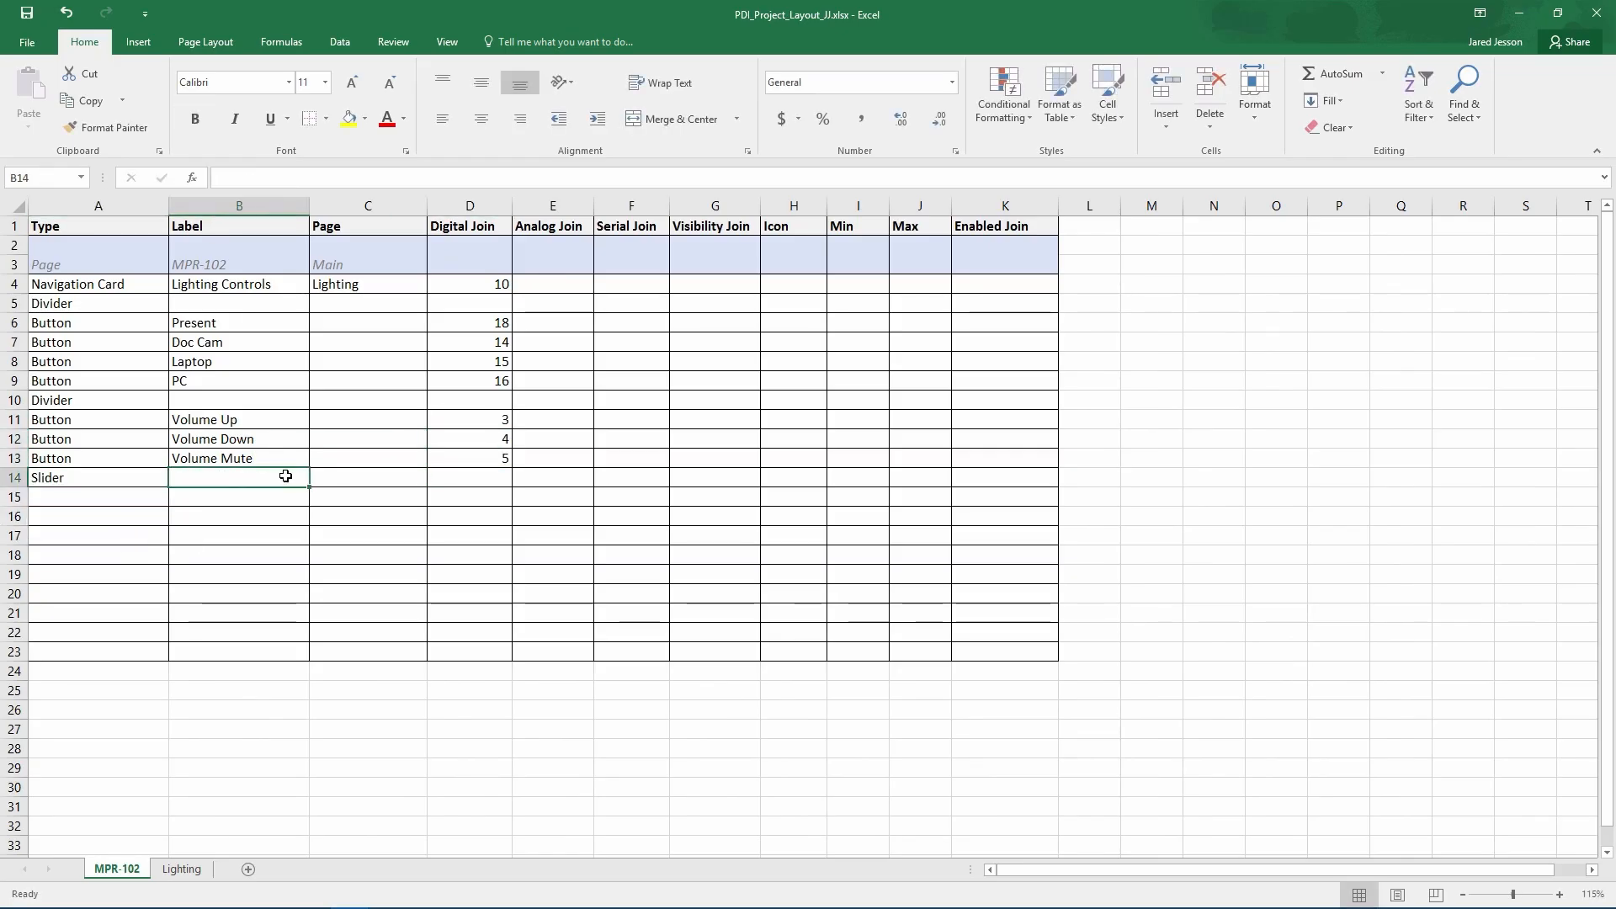
type("Volume Level")
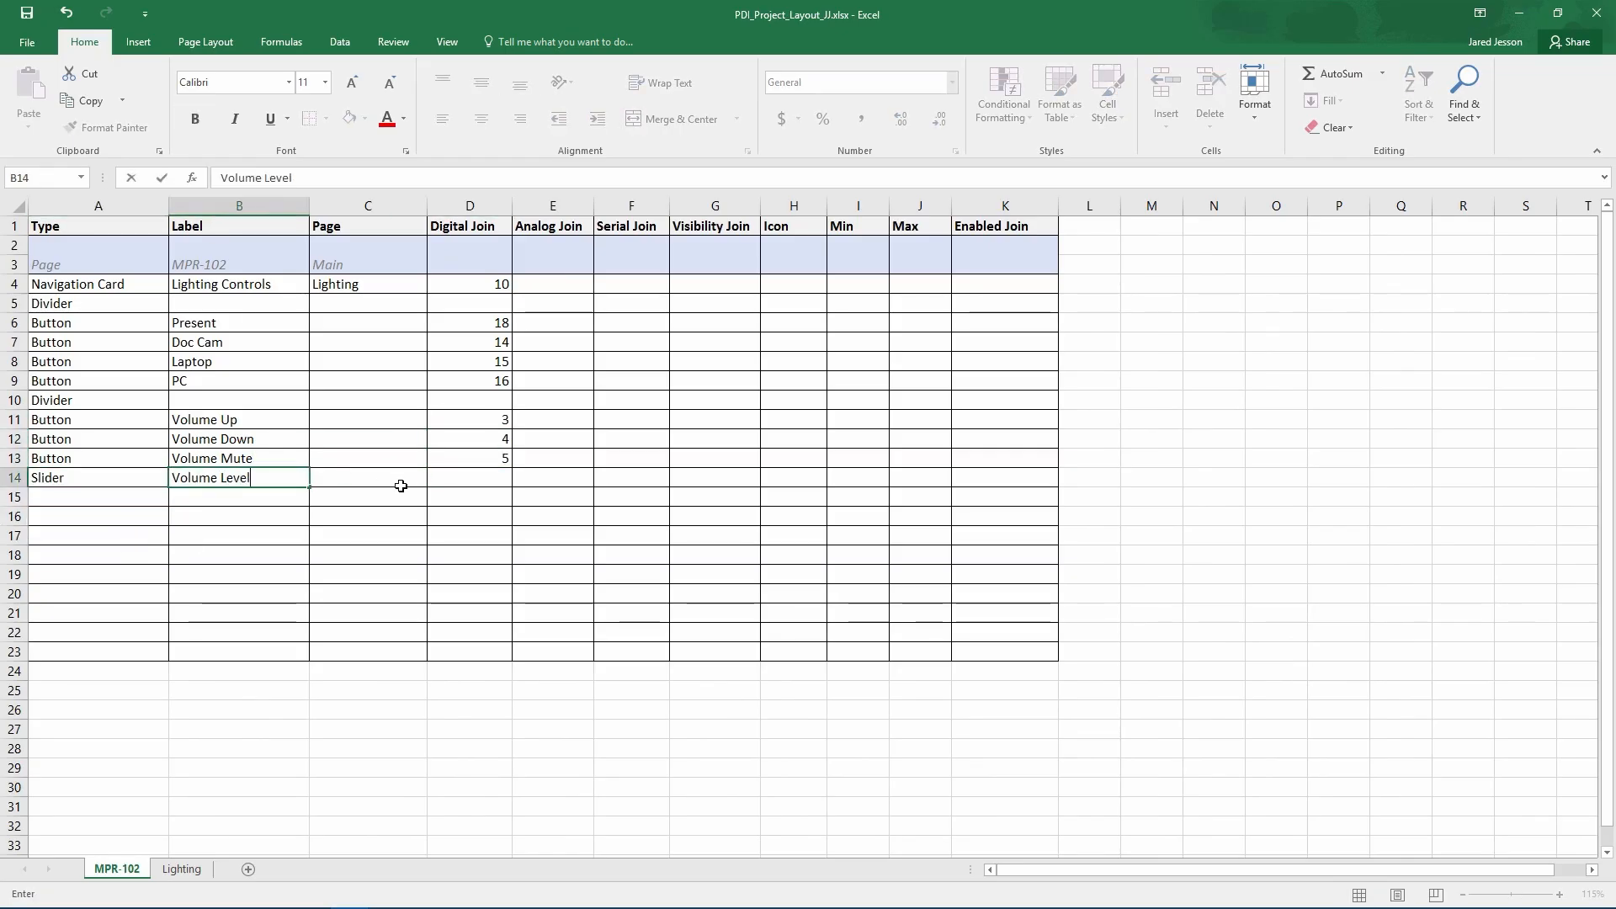
Try to enter 1 as the digital join of the Volume Level slider in cell D14
left_click(459, 481)
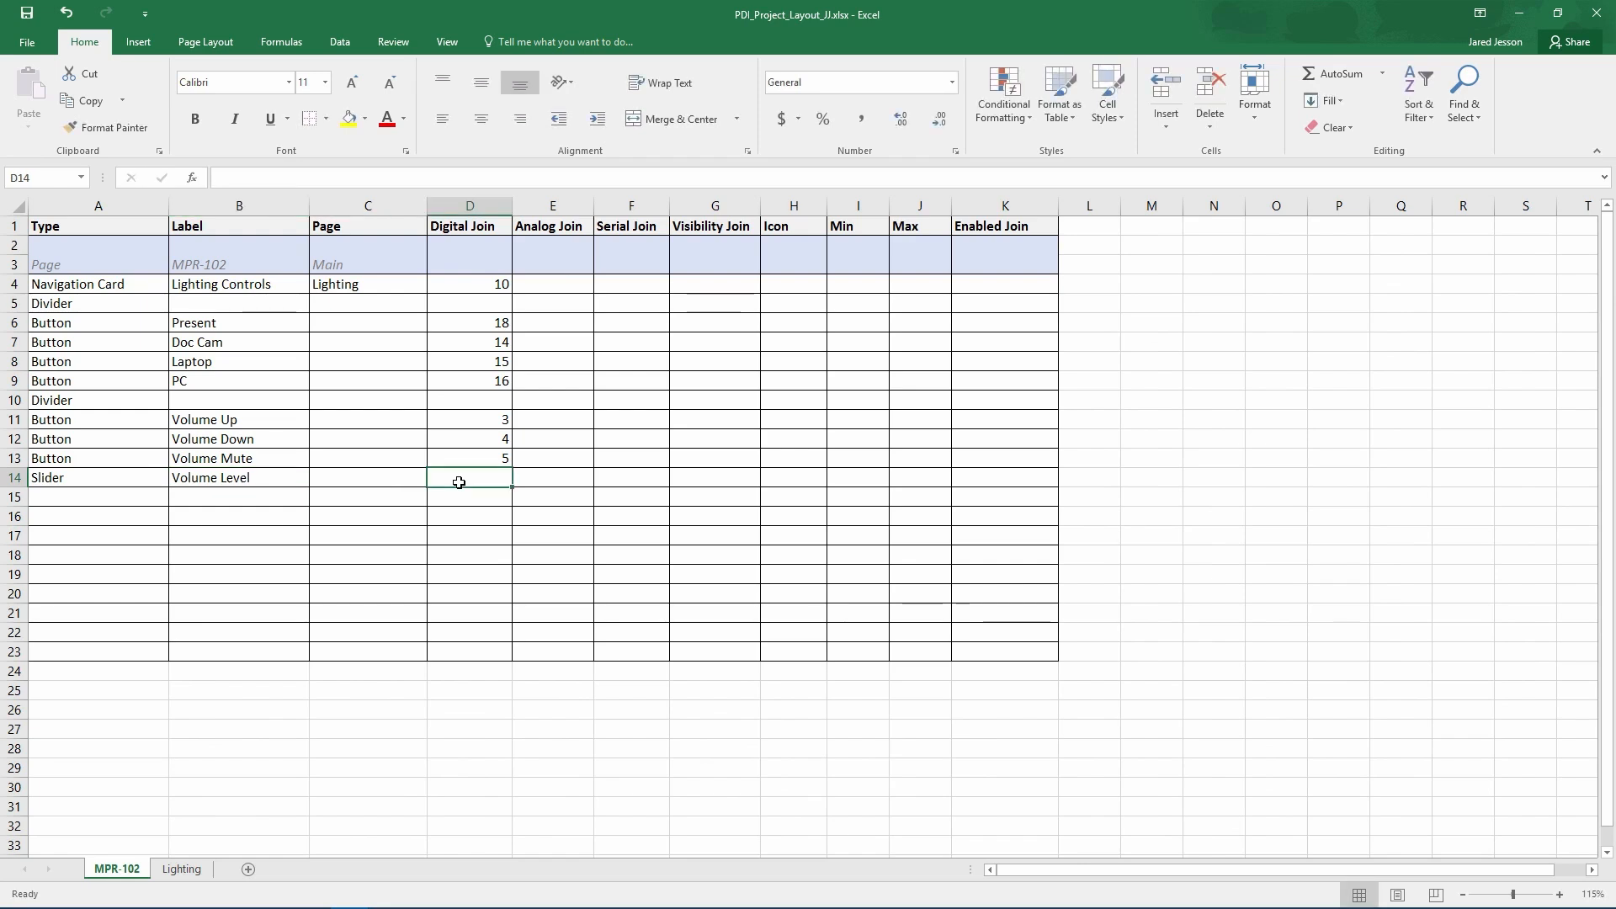
type("1")
key("Return")
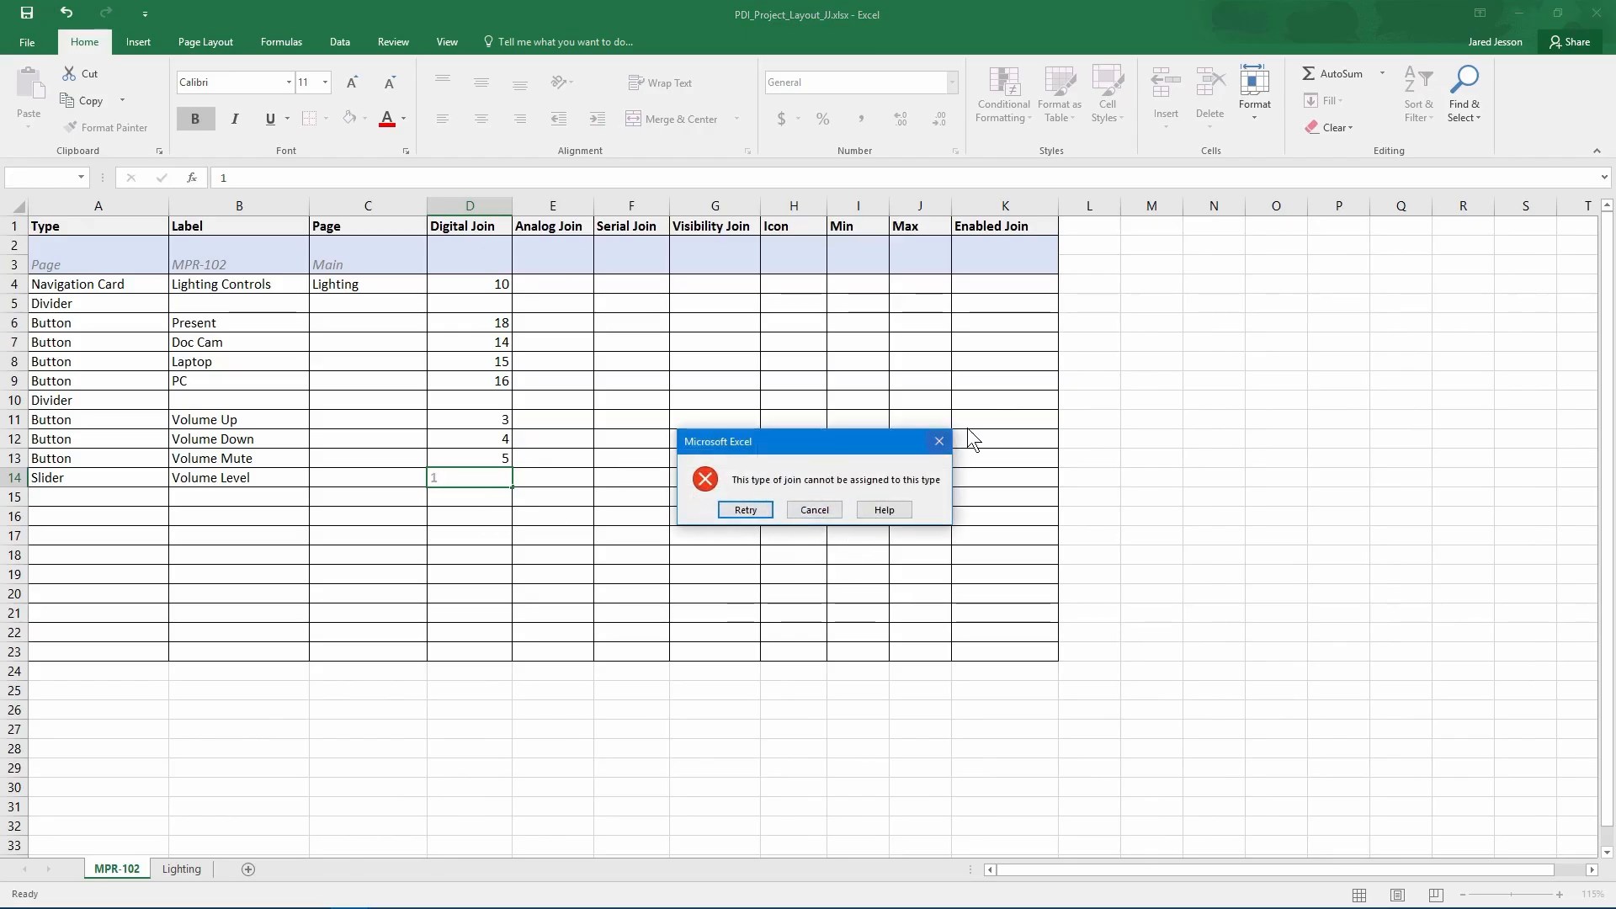
left_click(939, 441)
Enter 1 as the analog join of the Volume Level slider in cell E14
left_click(555, 479)
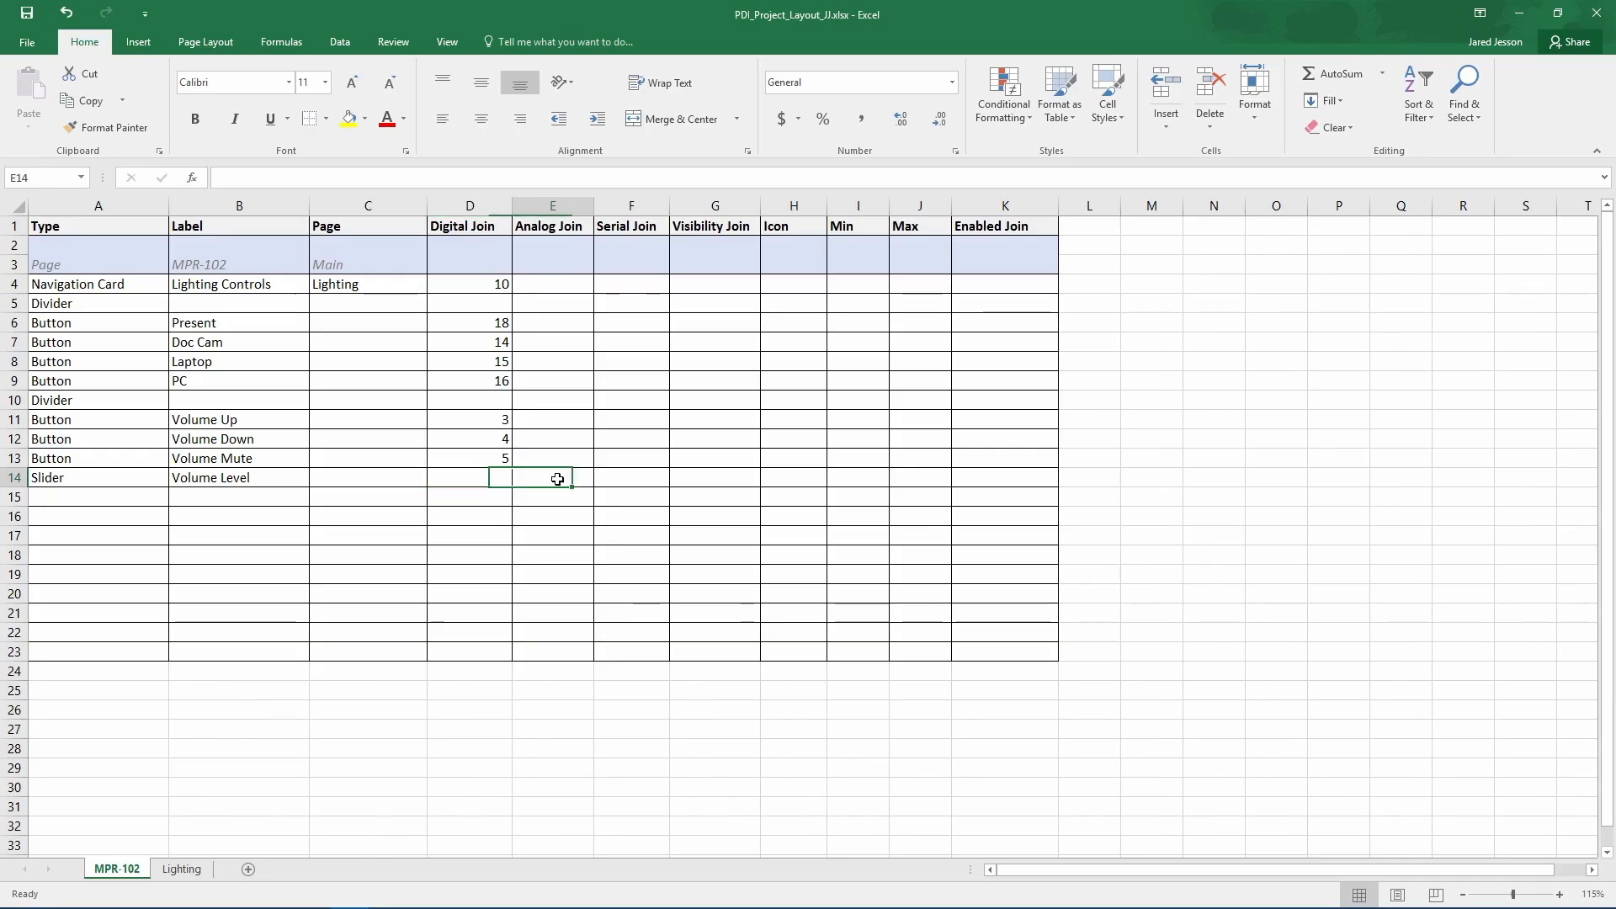
left_click(558, 480)
type("1")
key("Return")
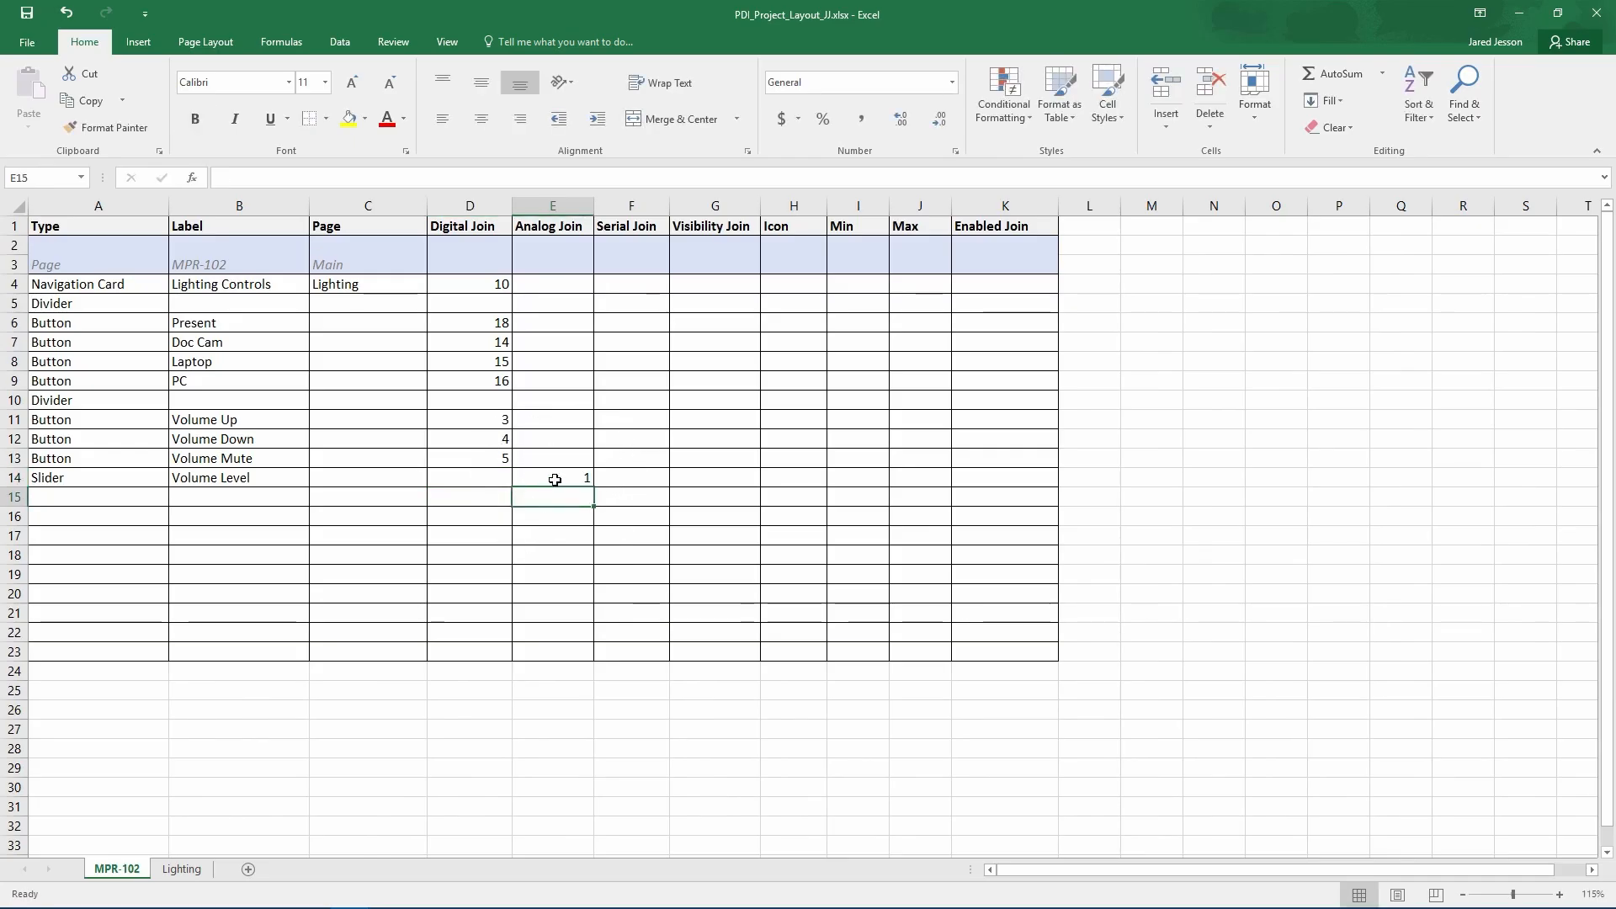
Set the type of row 15 to Divider
left_click(160, 496)
left_click(176, 498)
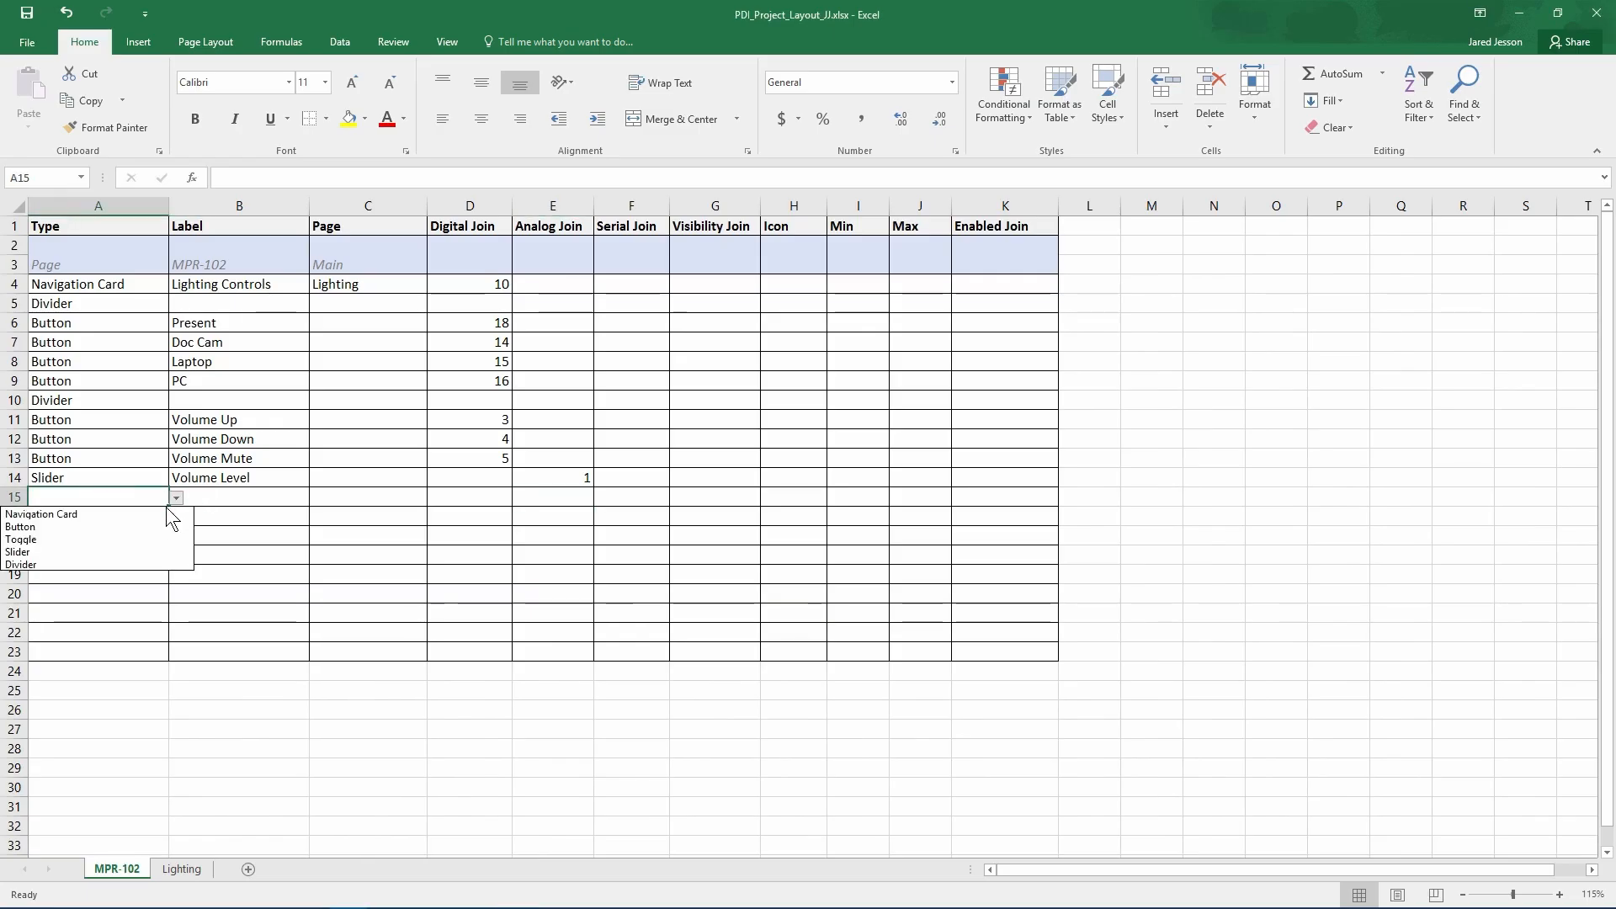
left_click(125, 562)
Add a Toggle in row 16 with the label Show Time
left_click(116, 520)
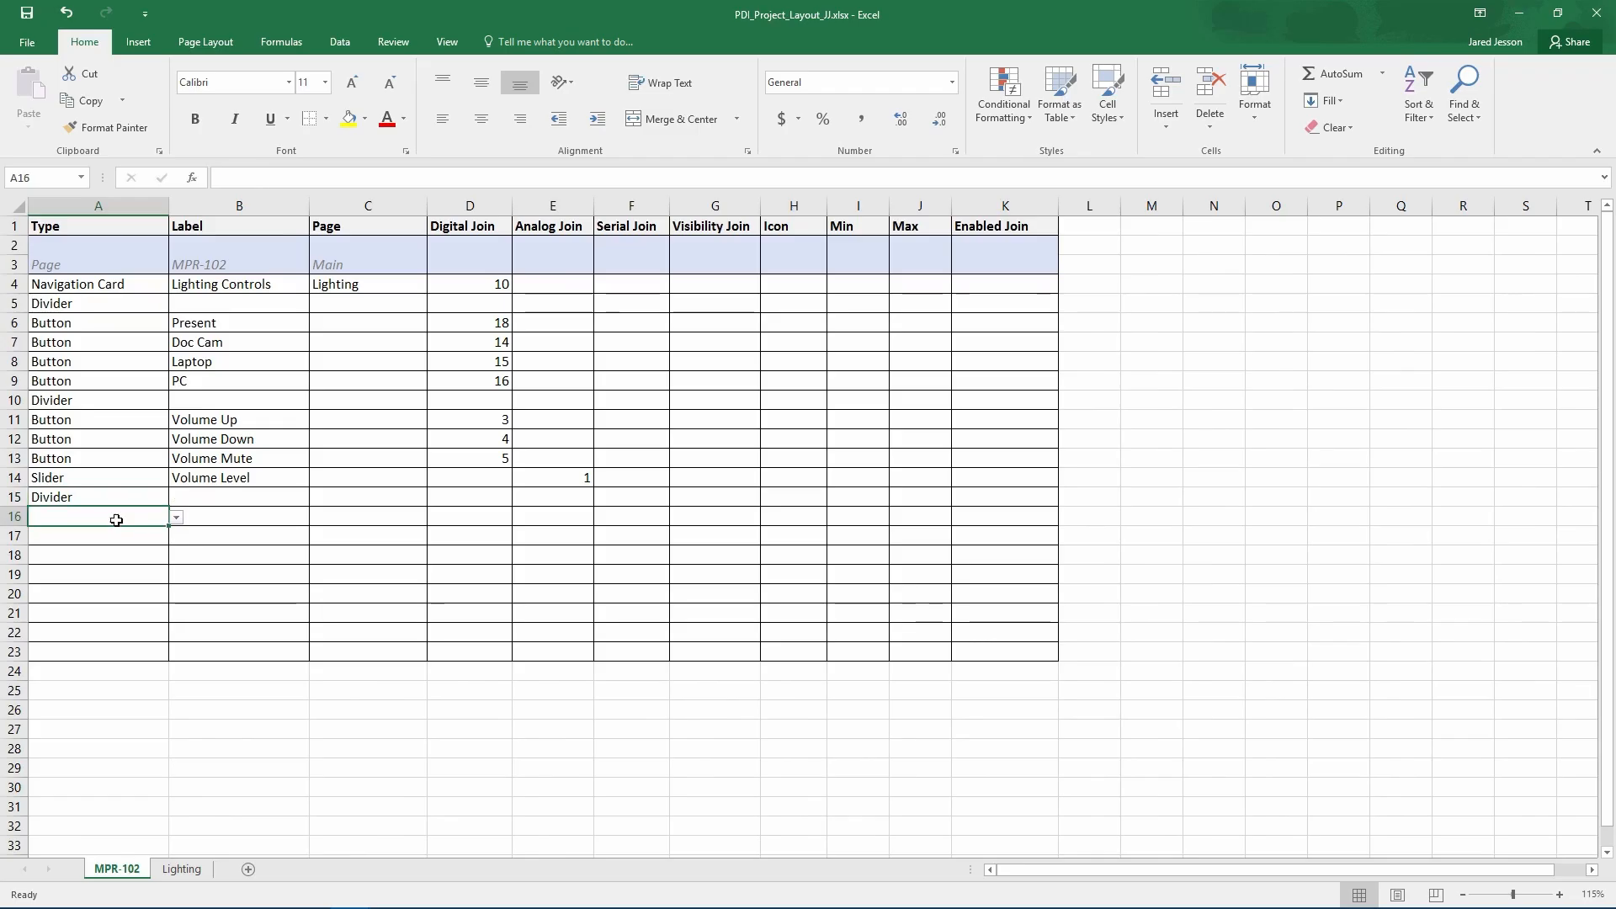
left_click(176, 517)
left_click(138, 556)
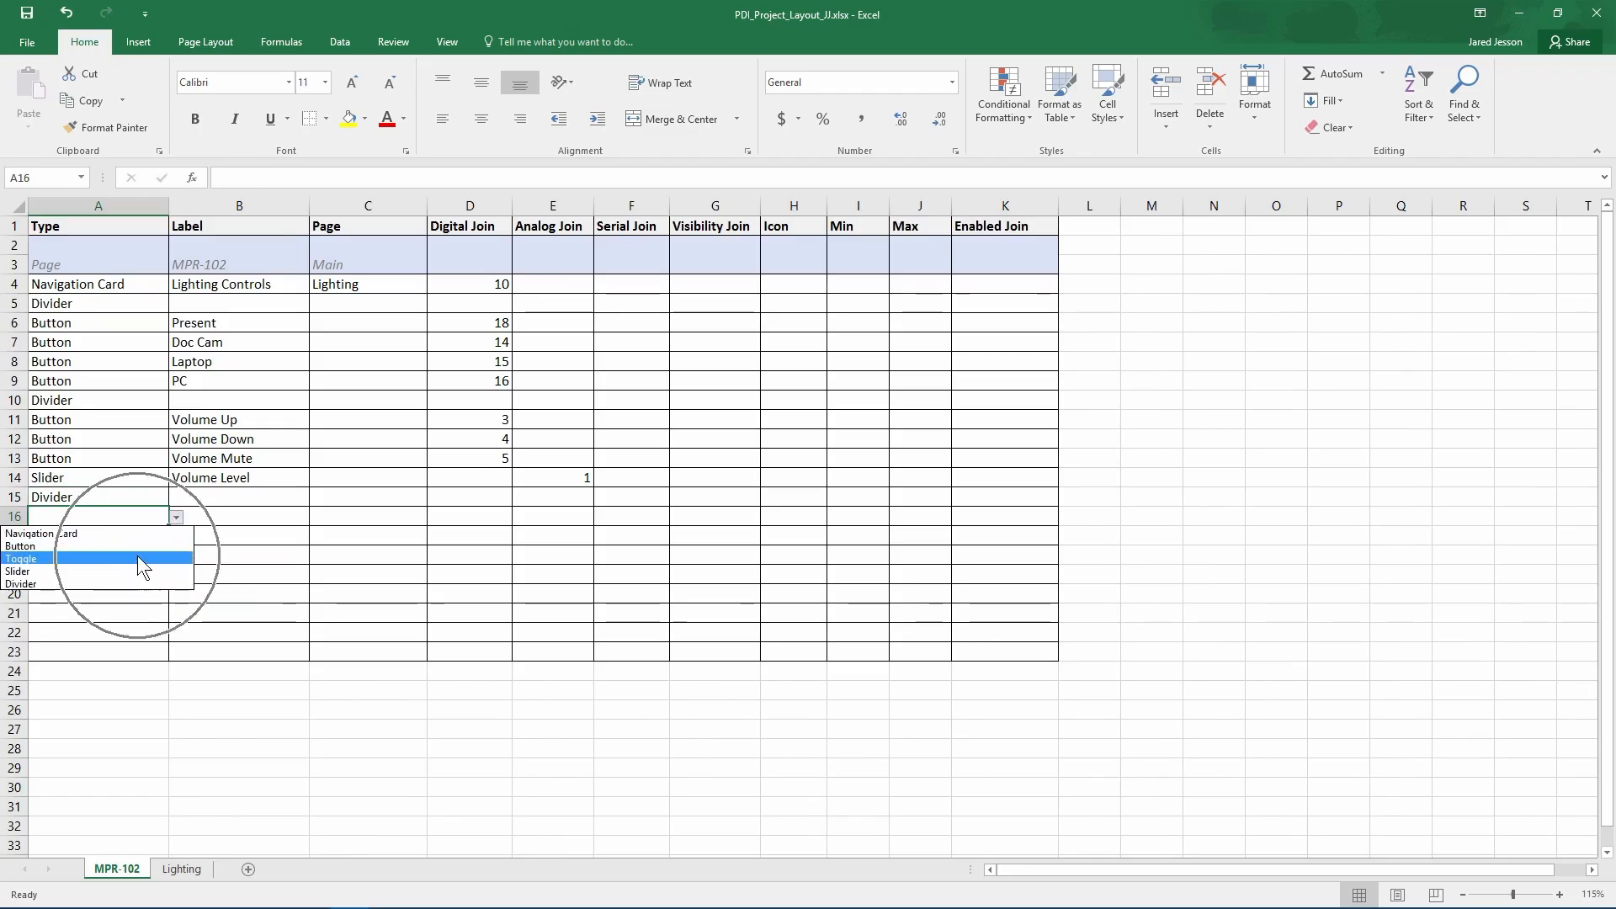
left_click(224, 517)
type("Show Time")
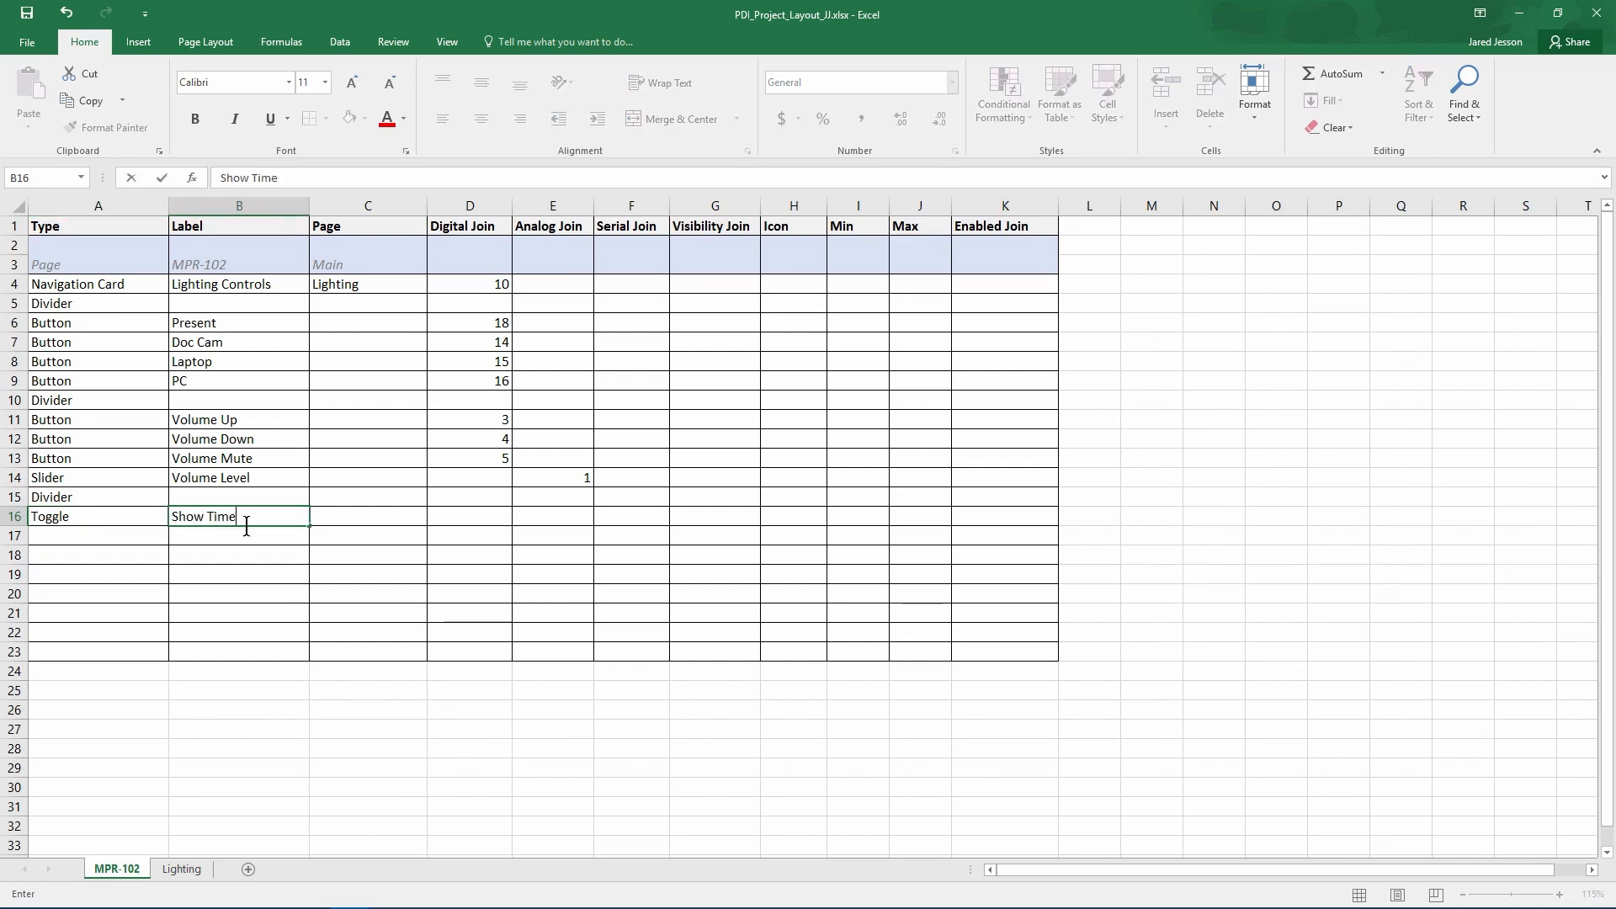
Enter 28 as the digital join of the Show Time toggle in cell D16
left_click(467, 513)
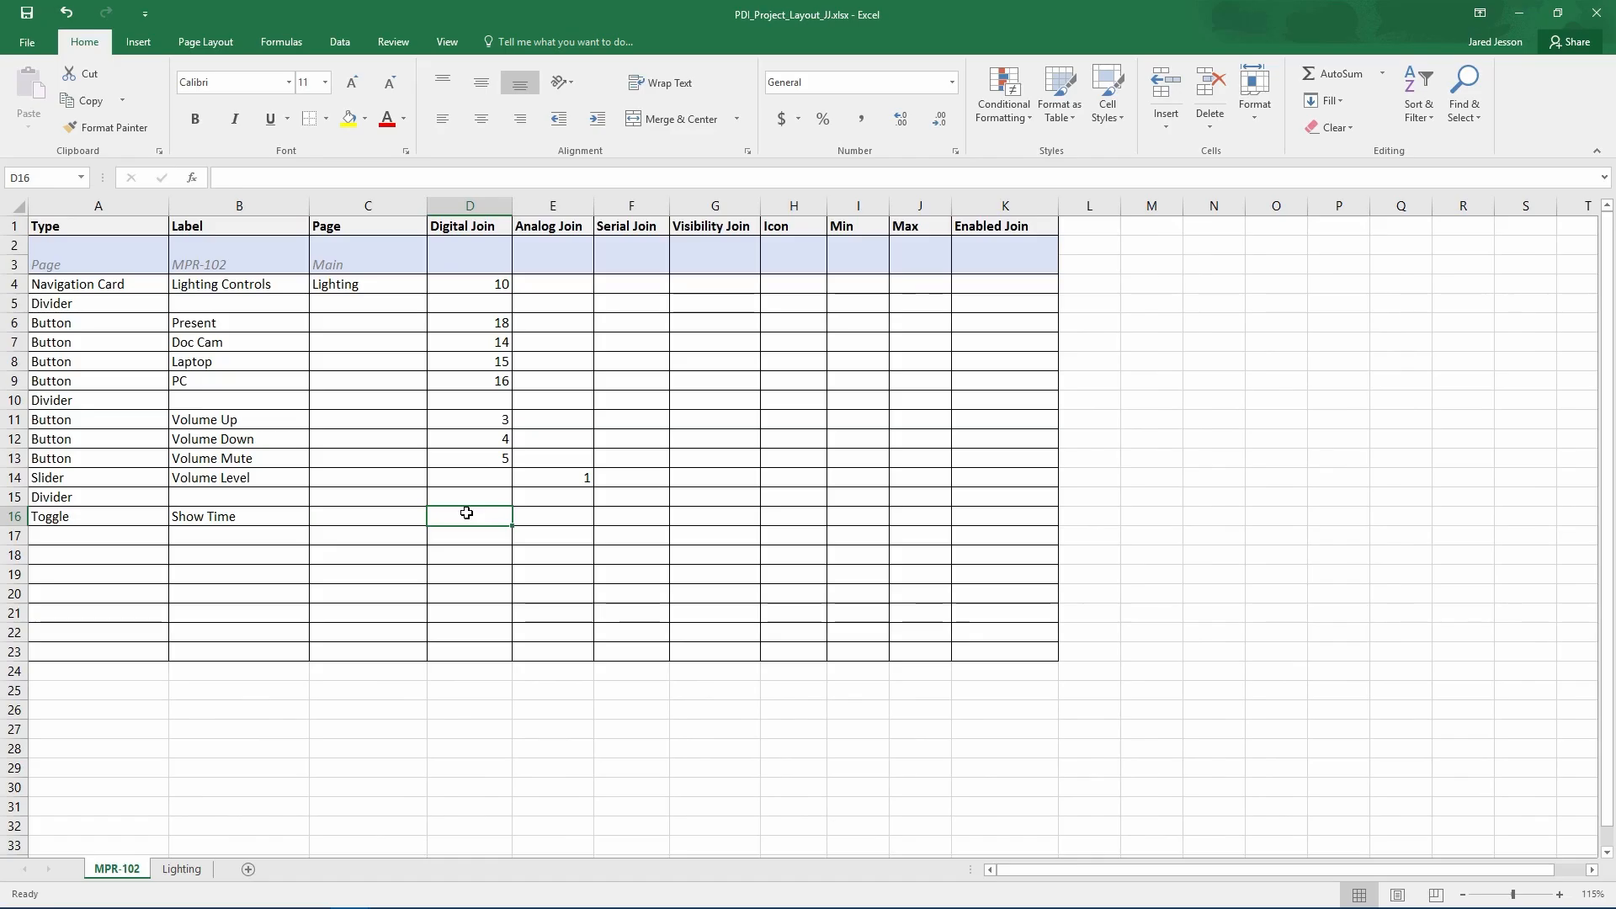
type("28")
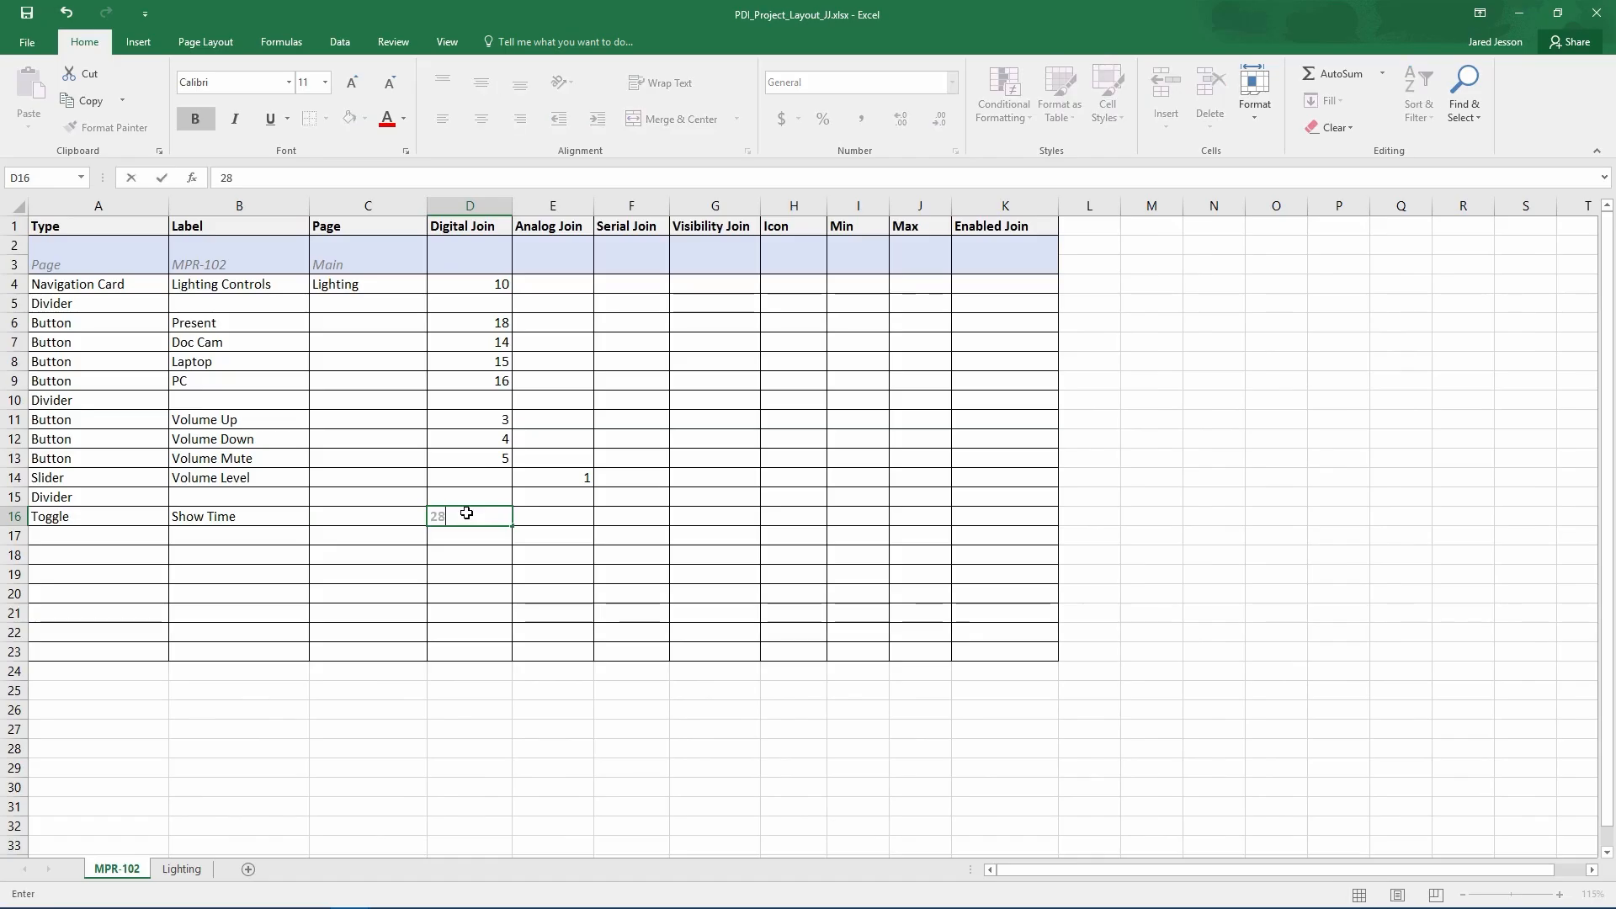
left_click(479, 545)
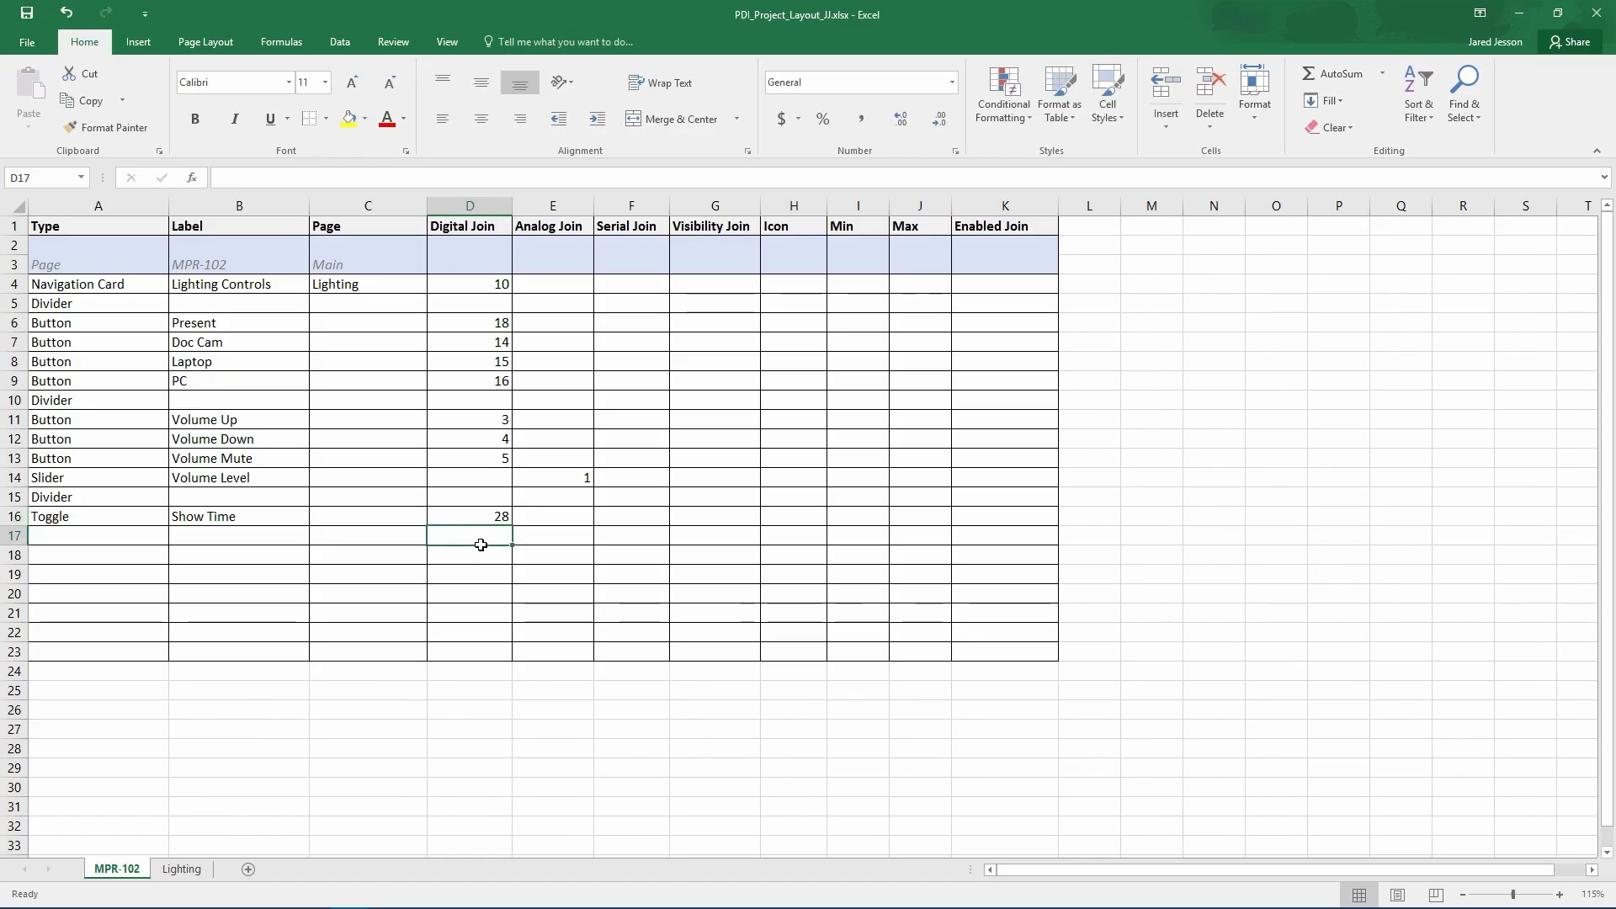